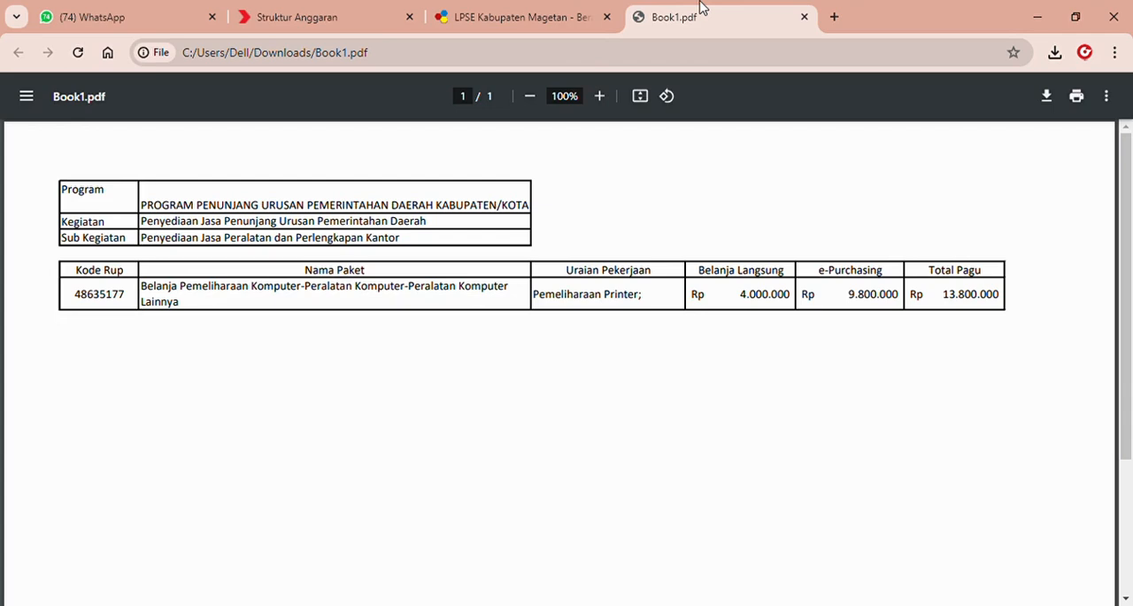
# Switch to the SiRUP site and open the RUP list of Penyedia packages.
pyautogui.click(311, 10)
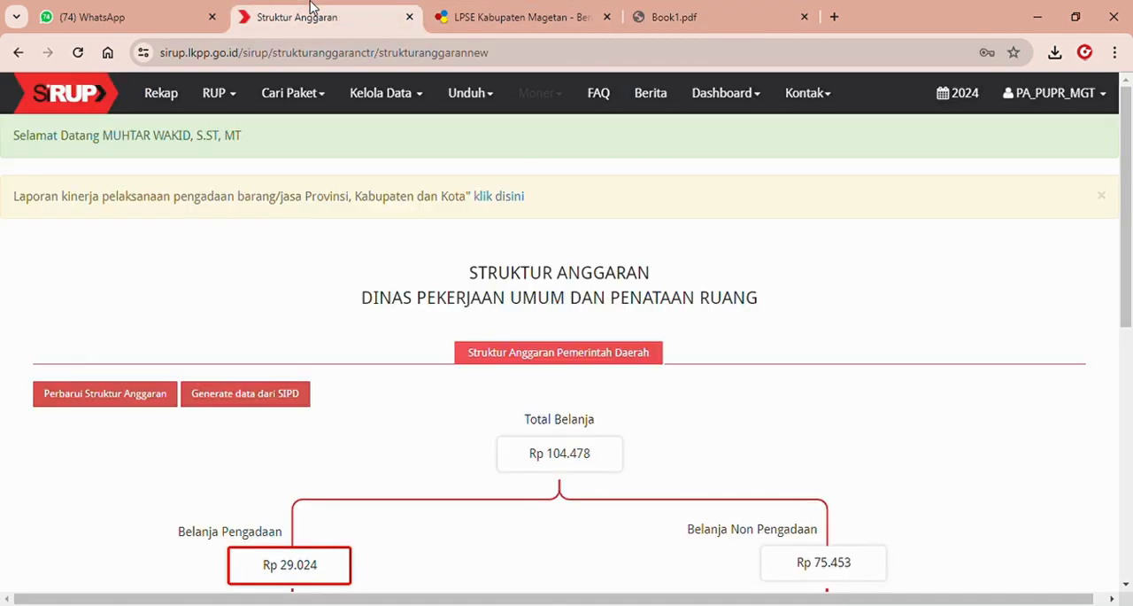
pyautogui.click(224, 103)
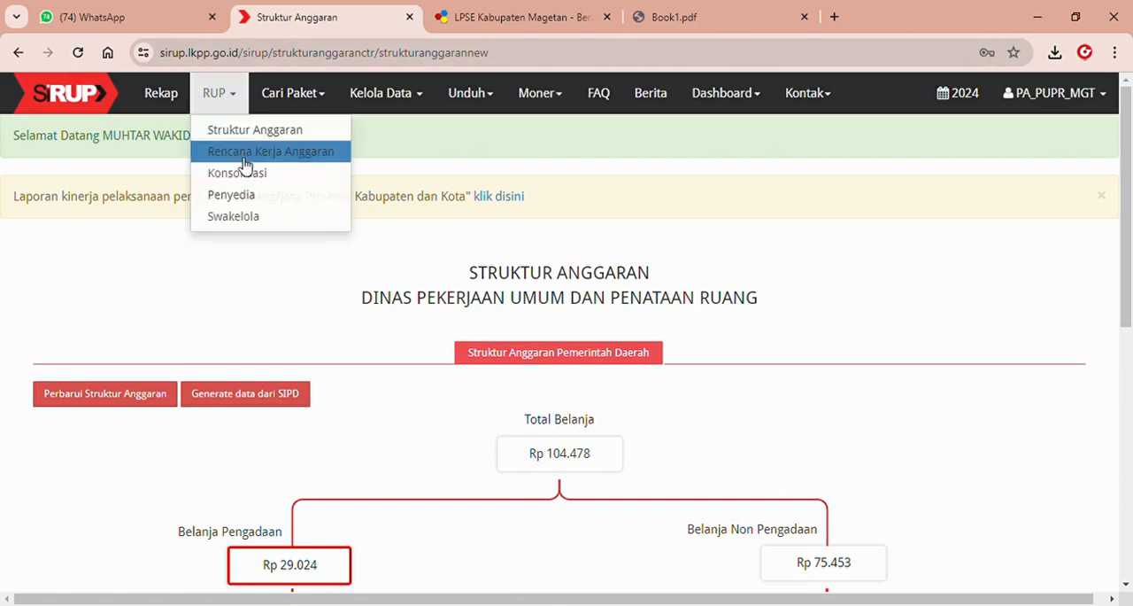
pyautogui.click(251, 198)
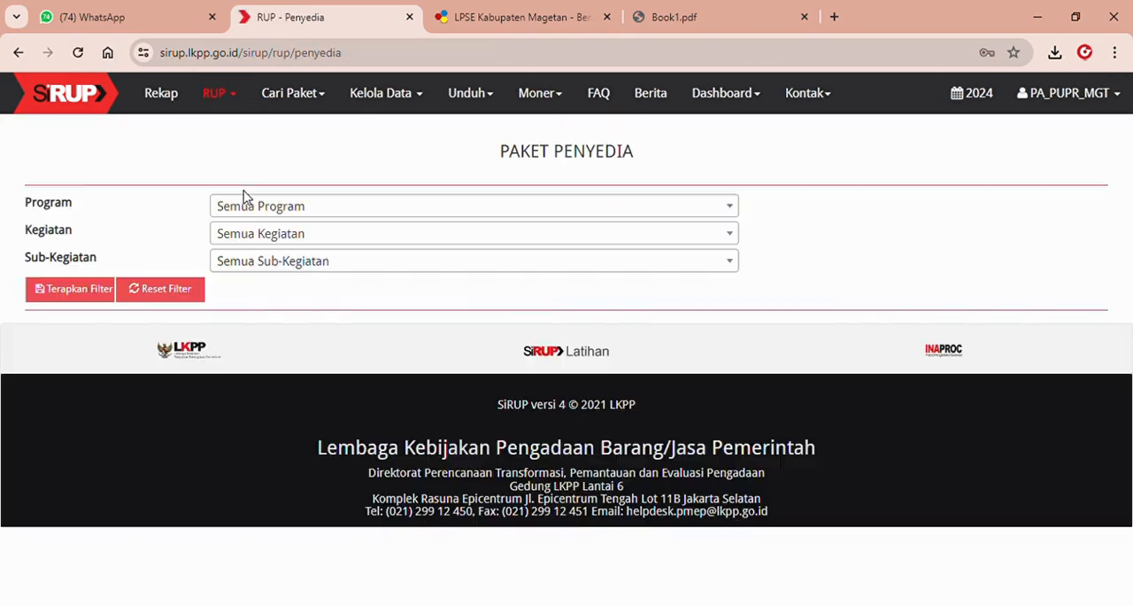
# Filter the packages by program 1.03.01, kegiatan 1.03.01.2.08 and sub-kegiatan 1.03.01.2.08.0003 Penyediaan Jasa Peralatan dan Perlengkapan Kantor.
pyautogui.click(261, 207)
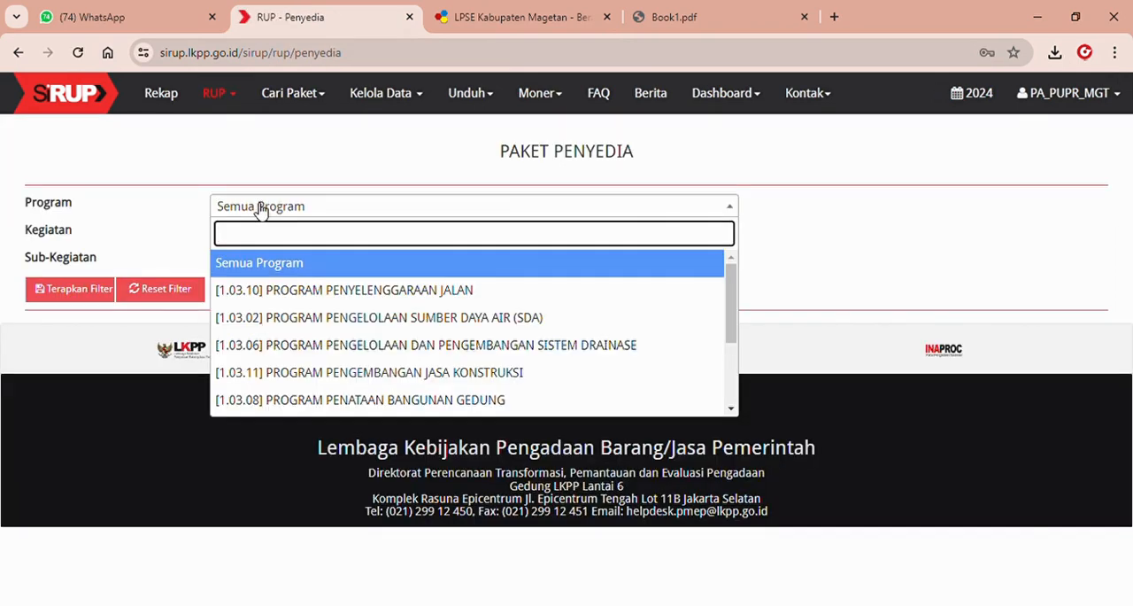
pyautogui.moveTo(732, 338); pyautogui.dragTo(733, 395)
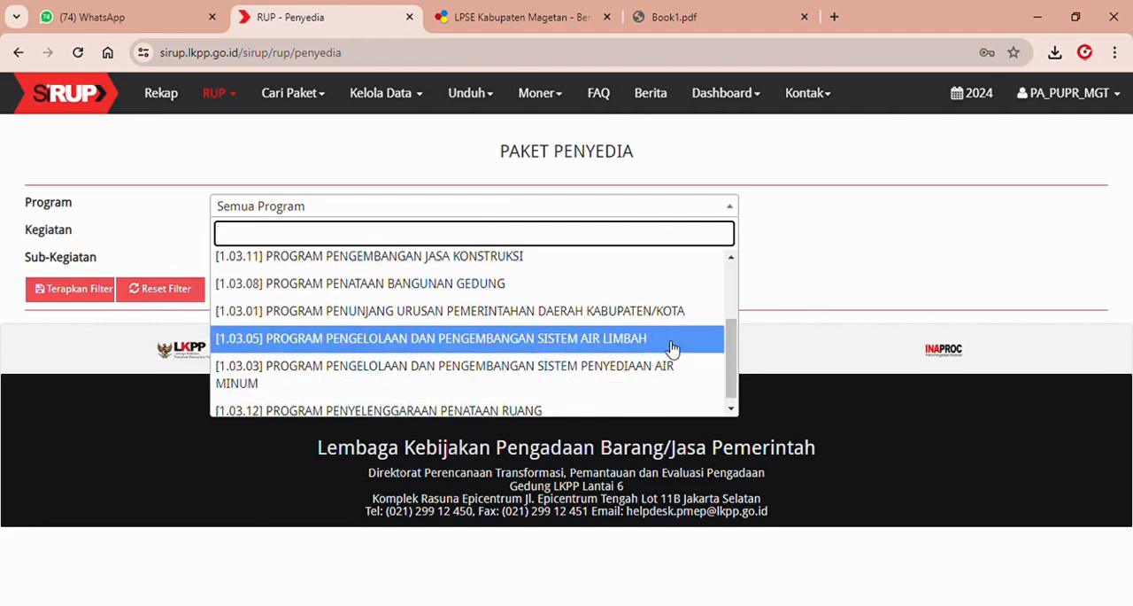
pyautogui.click(647, 317)
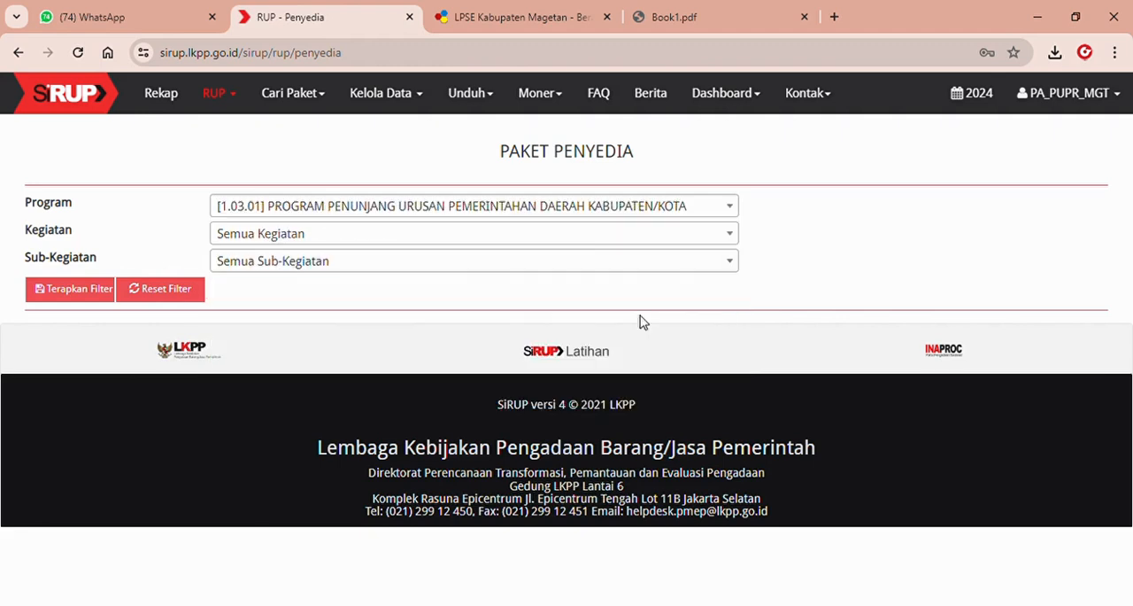
pyautogui.click(573, 240)
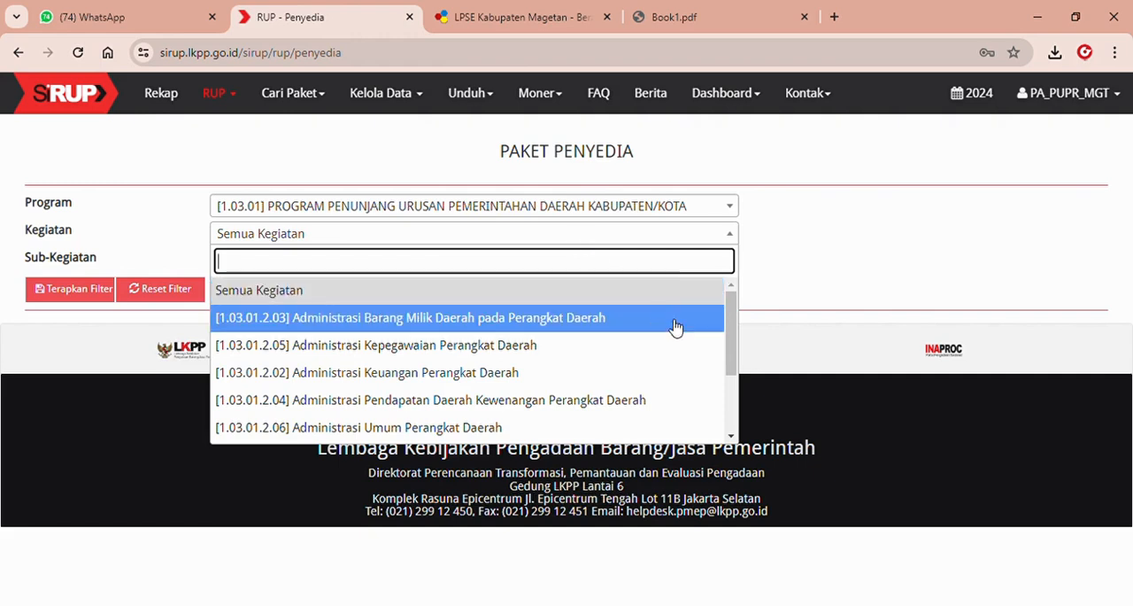
pyautogui.moveTo(727, 323); pyautogui.dragTo(740, 390)
pyautogui.click(596, 404)
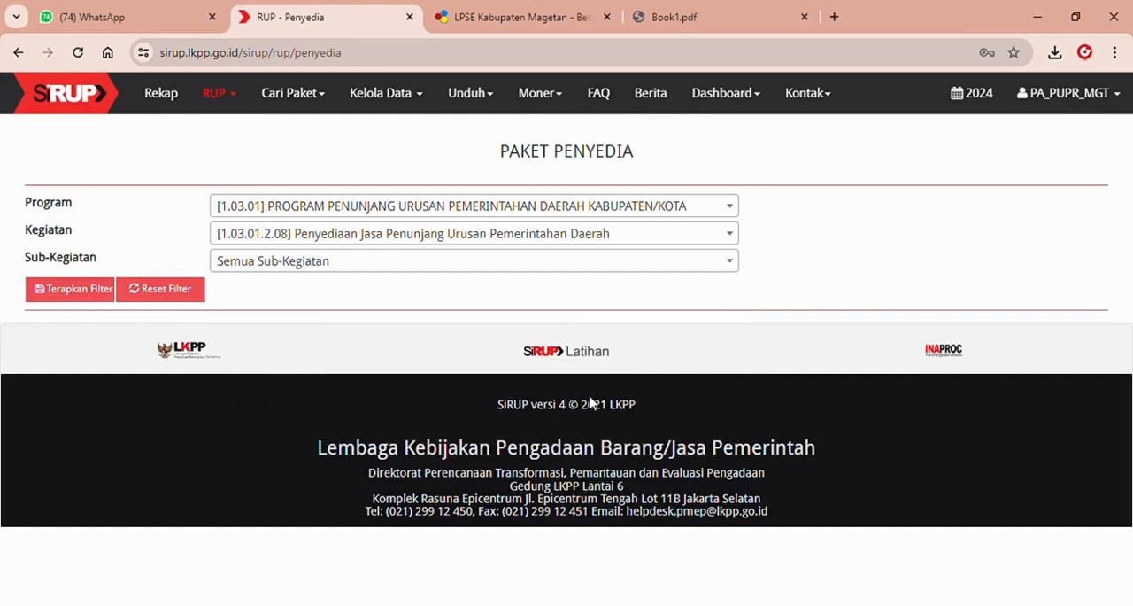
pyautogui.click(420, 269)
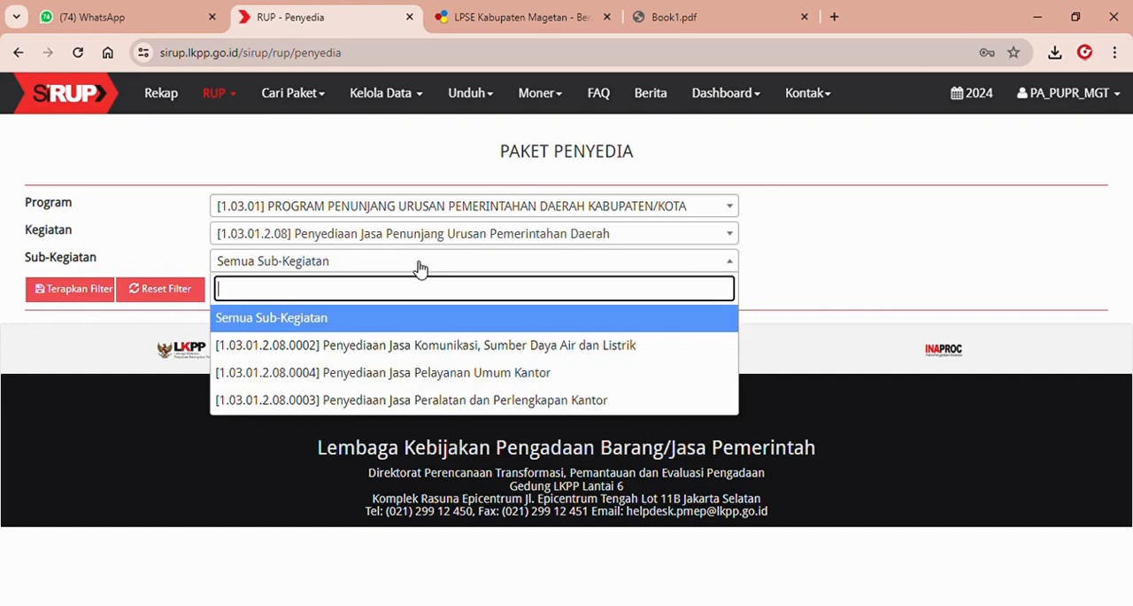
pyautogui.click(421, 402)
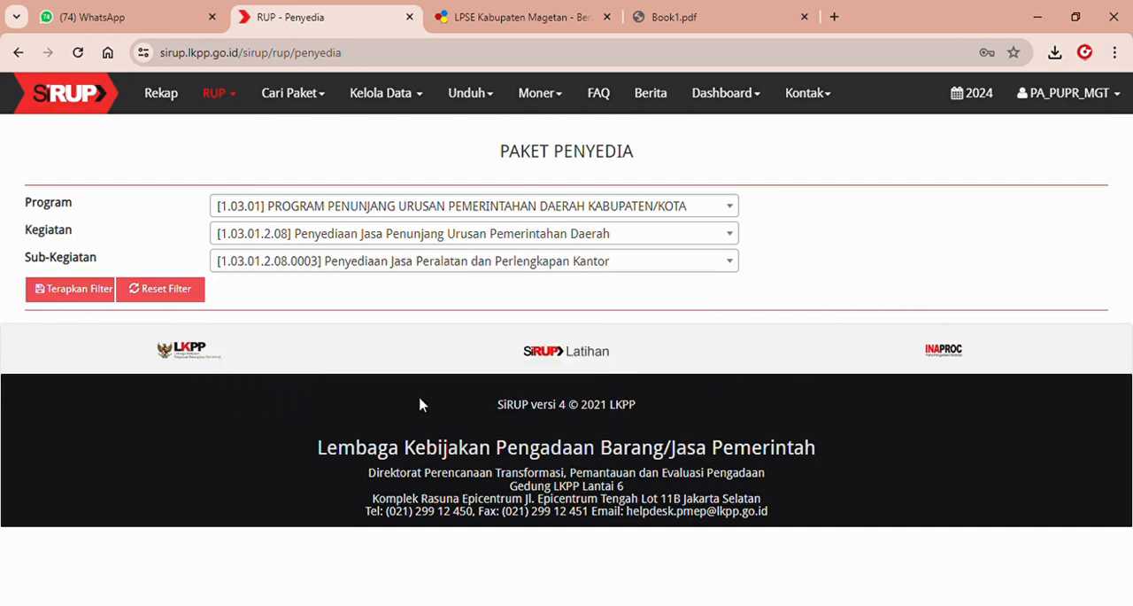
pyautogui.click(88, 293)
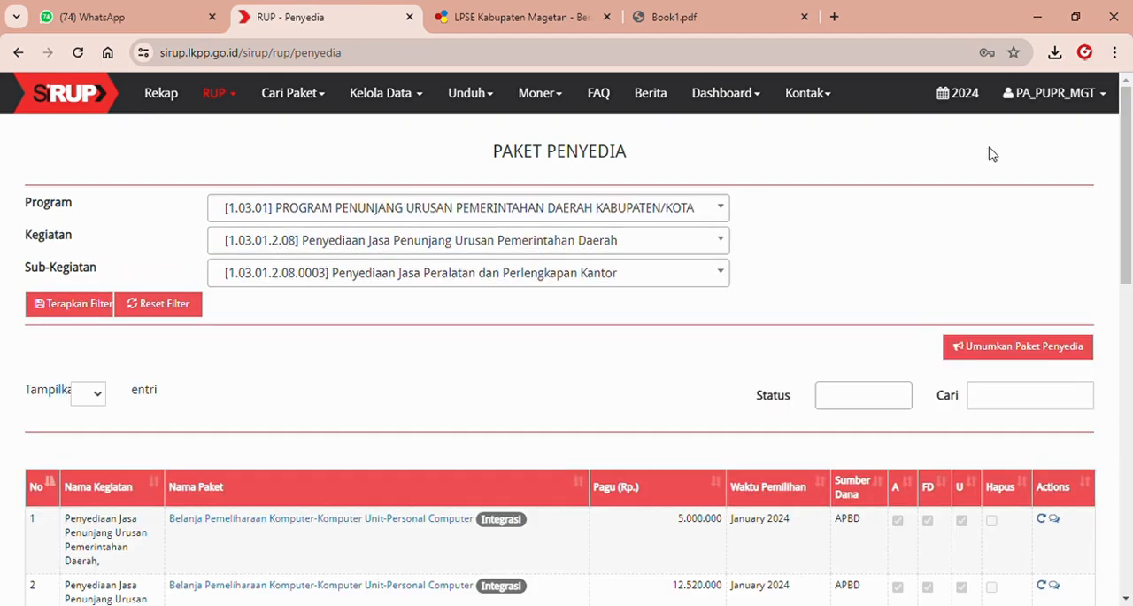
# Review the details of the package Belanja Pemeliharaan Komputer-Peralatan Komputer-Peralatan Komputer Lainnya, including its work description and funding source, and close them.
pyautogui.moveTo(1130, 170); pyautogui.dragTo(1130, 281)
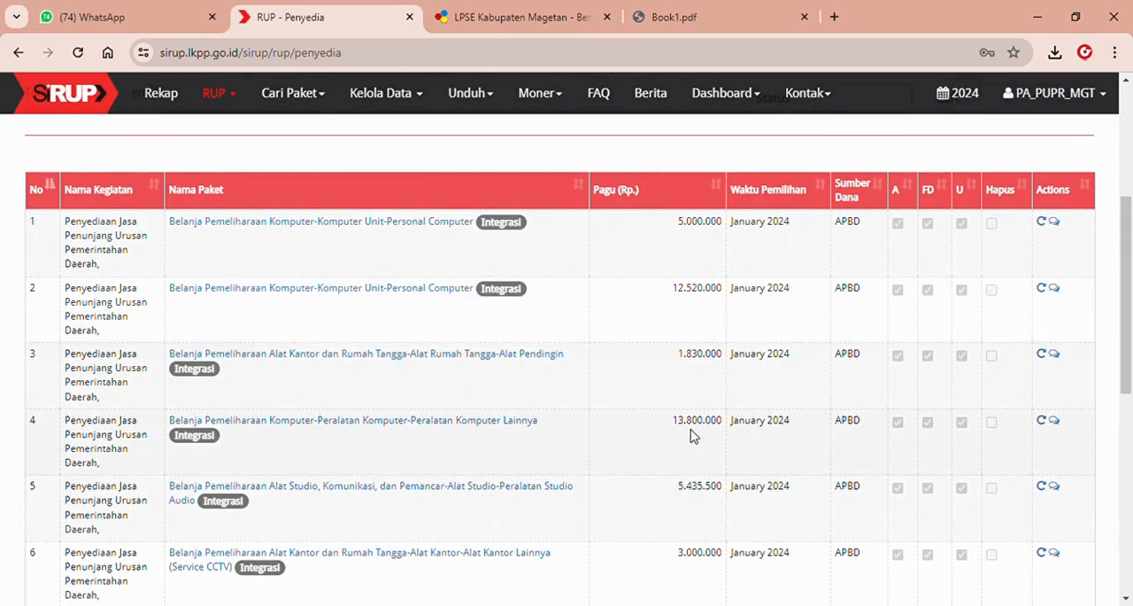
pyautogui.click(527, 425)
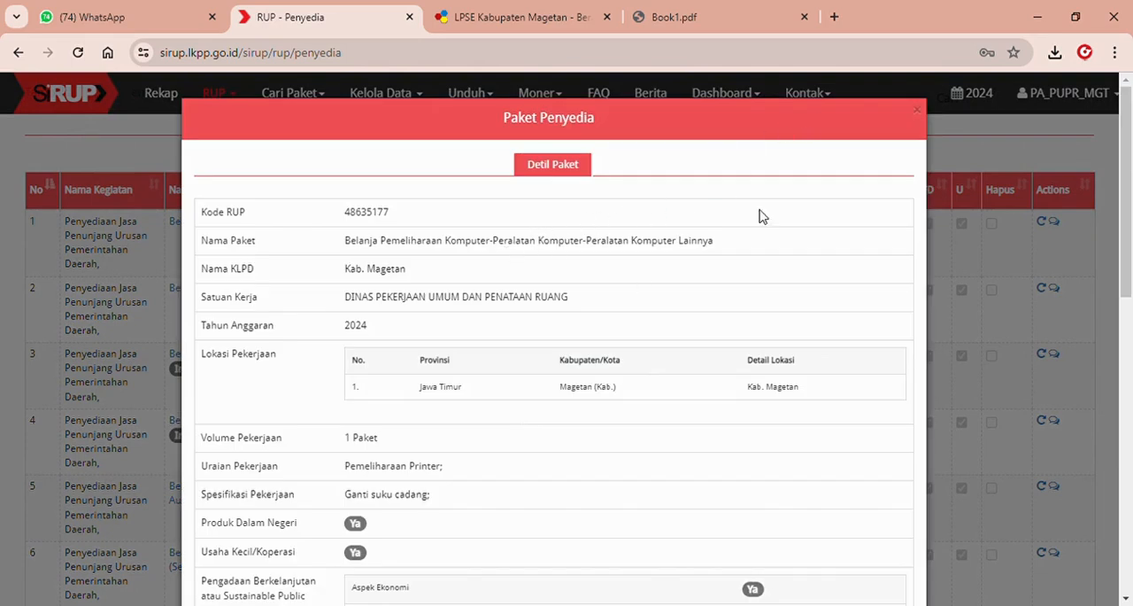
pyautogui.scroll(-2, 1131, 213)
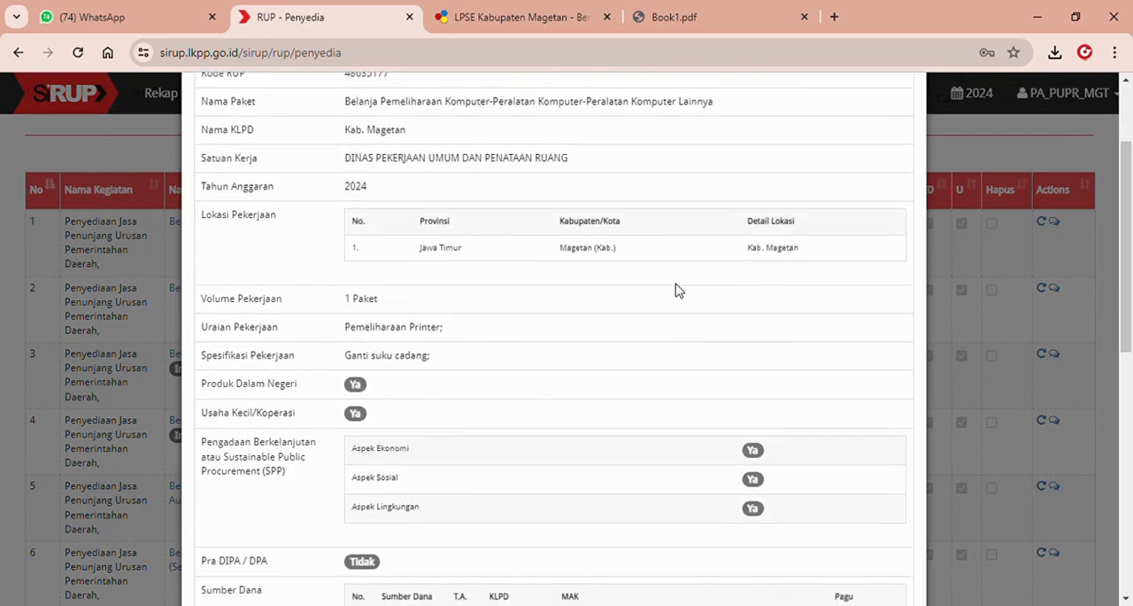
pyautogui.scroll(-2, 1130, 159)
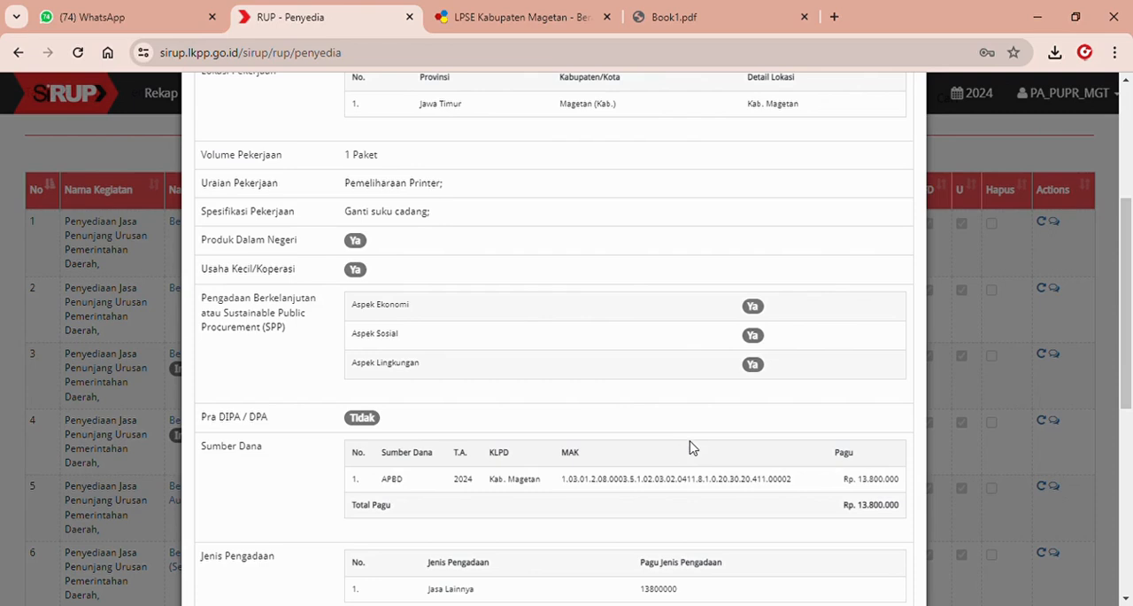
pyautogui.click(992, 155)
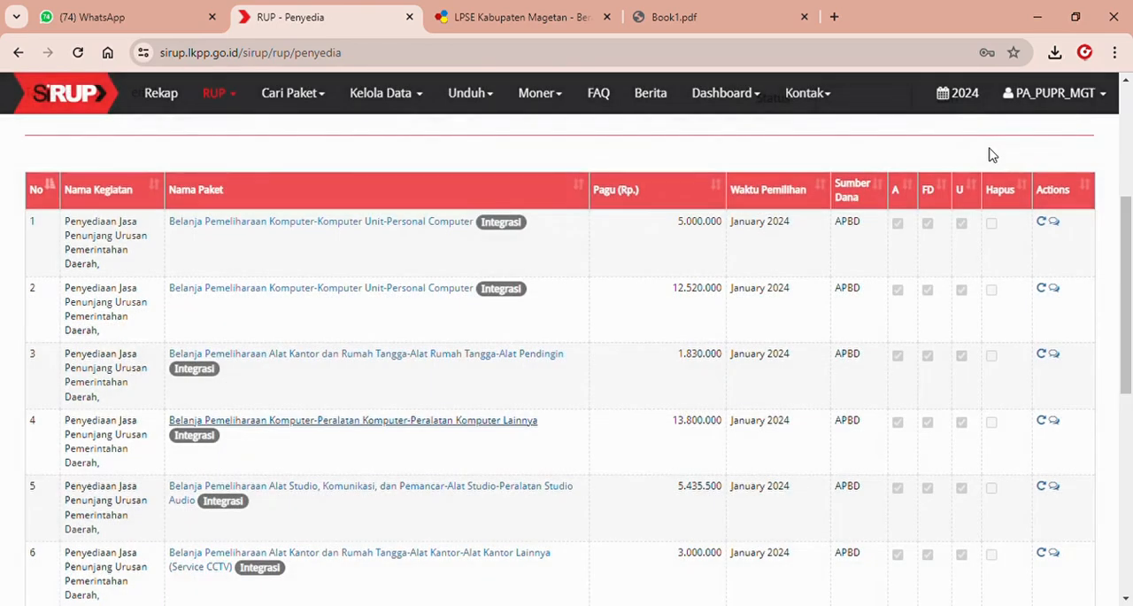
# Start a Satu ke Banyak revision of the package Belanja Pemeliharaan Komputer-Peralatan Komputer-Peralatan Komputer Lainnya.
pyautogui.click(1044, 422)
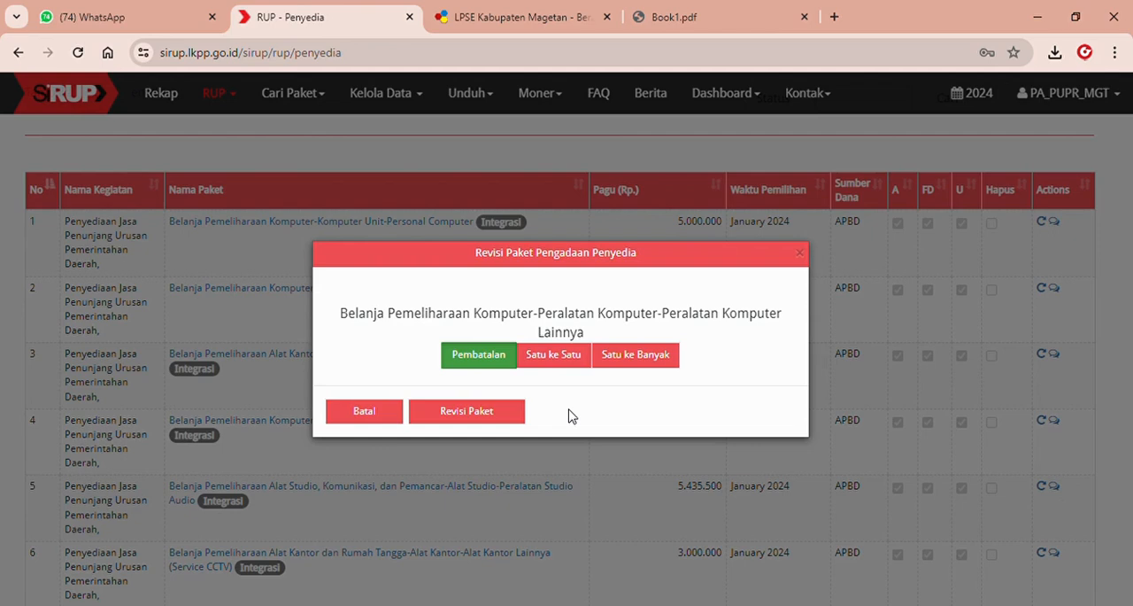
pyautogui.click(645, 356)
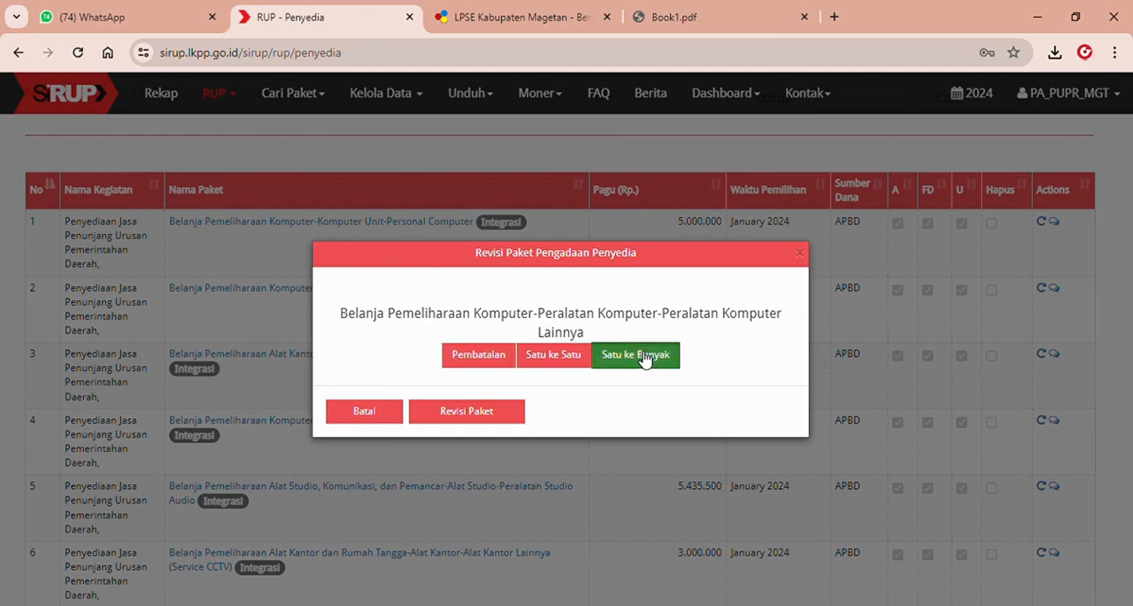
pyautogui.click(471, 414)
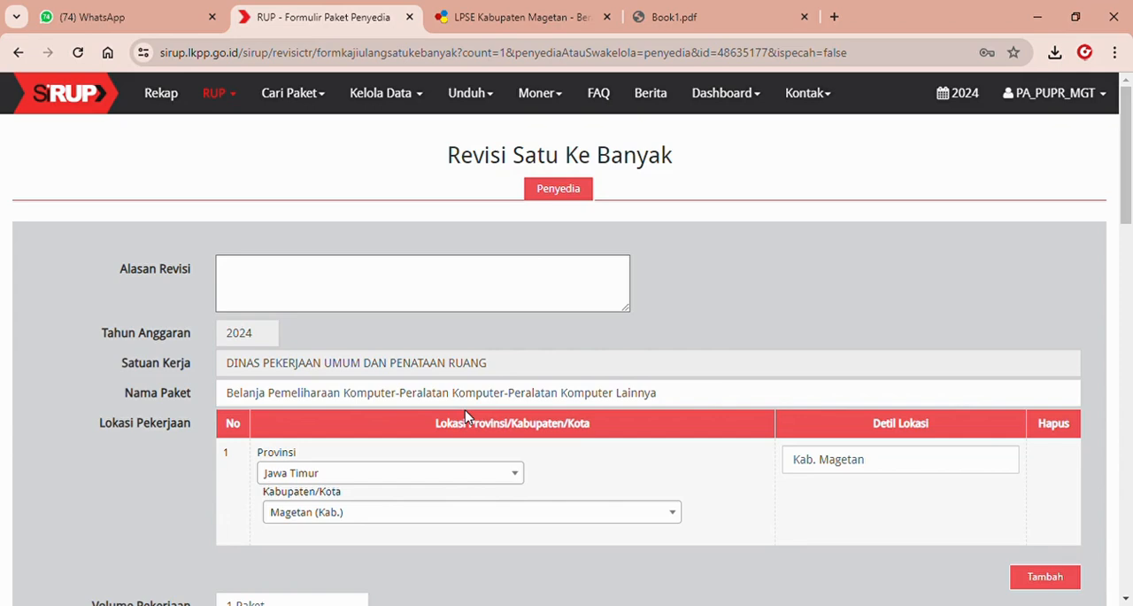
# Enter "Perubahan Metode" as the revision reason for the first package.
pyautogui.click(496, 283)
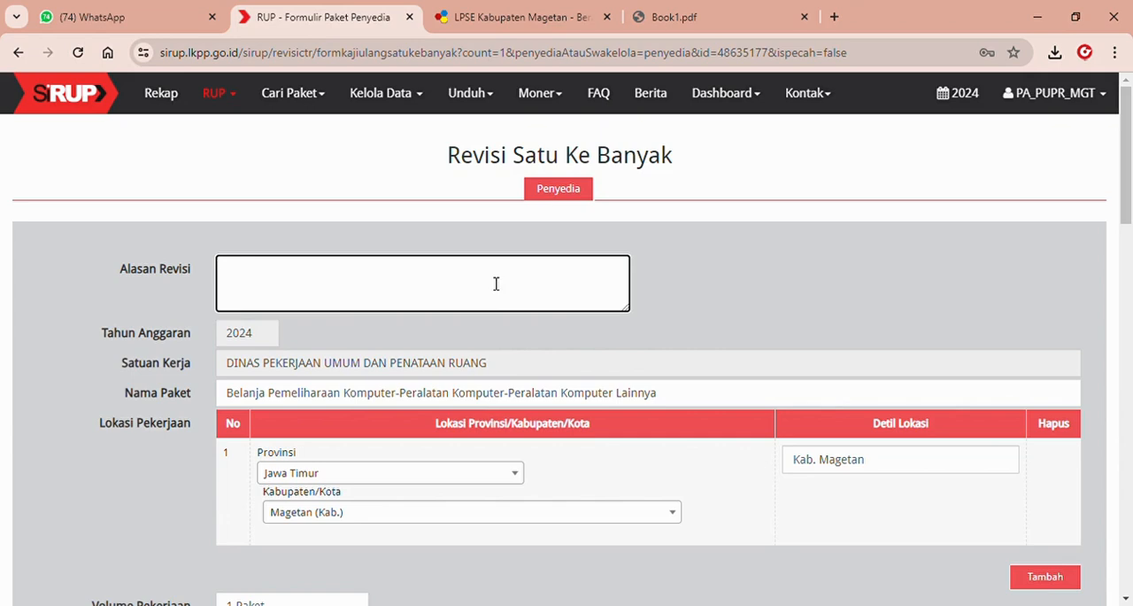
pyautogui.write('Perubahan Metode')
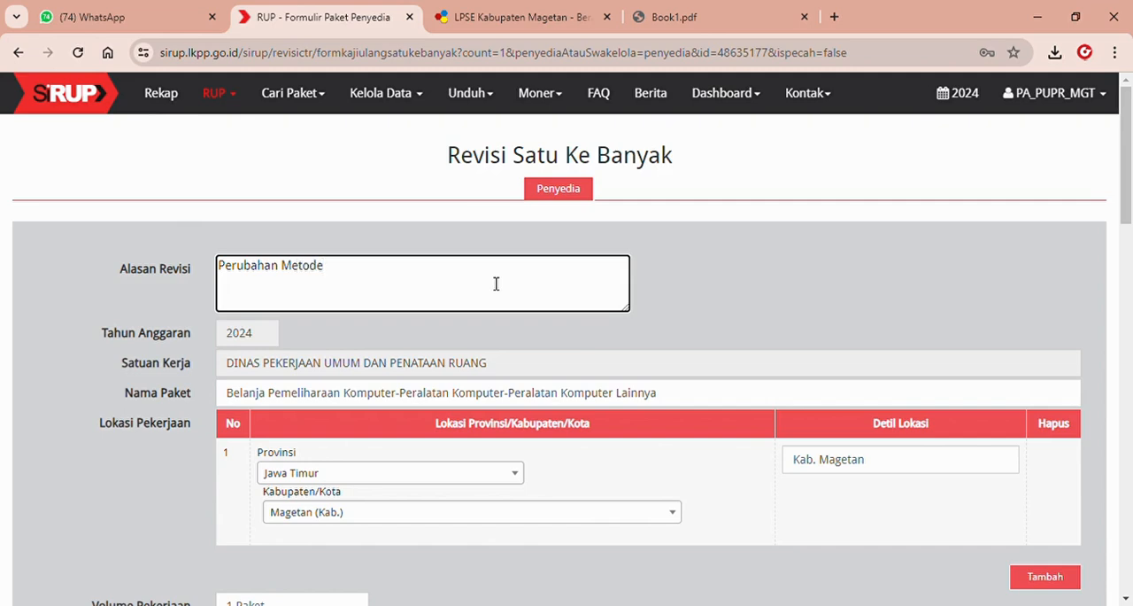
# Check the Belanja Langsung amount in Book1.pdf and set the Pagu of the APBD funding source to 4000000.
pyautogui.moveTo(1131, 158); pyautogui.dragTo(1132, 262)
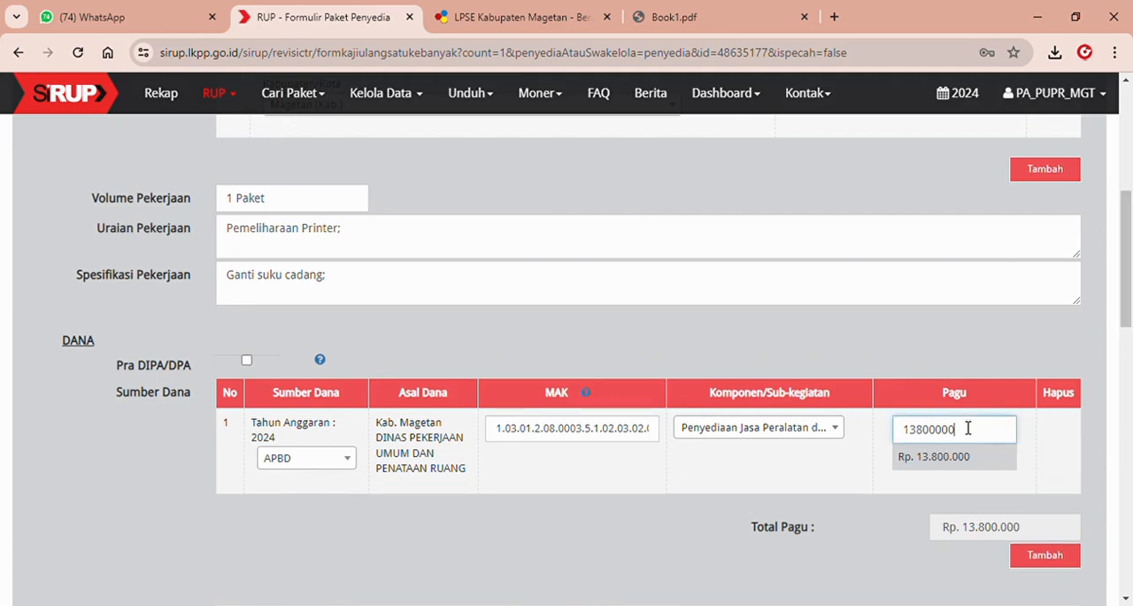
pyautogui.click(682, 17)
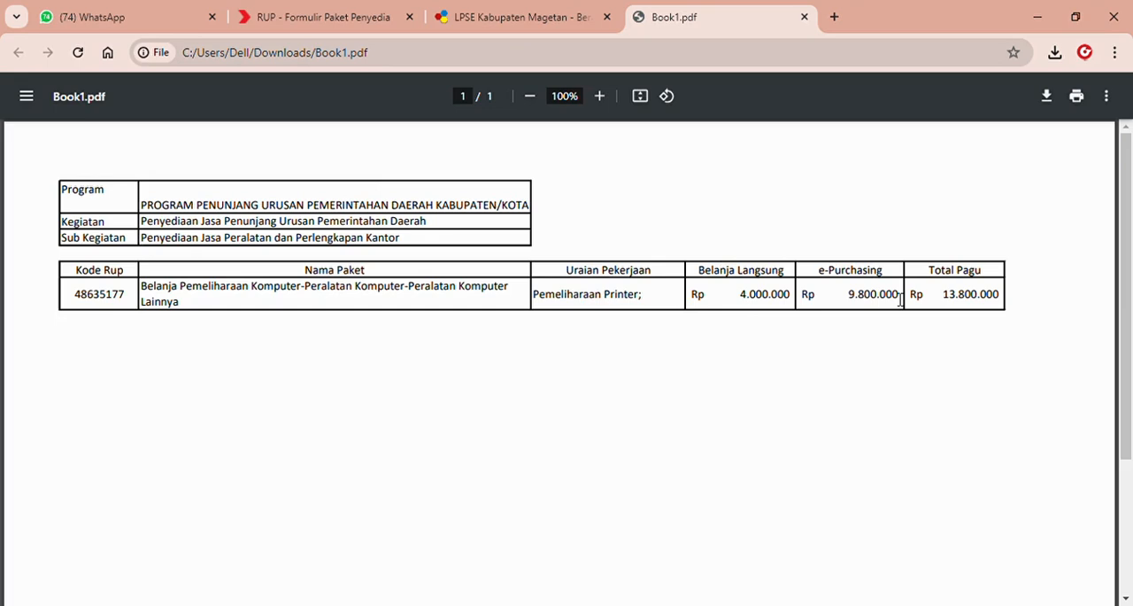
pyautogui.click(351, 23)
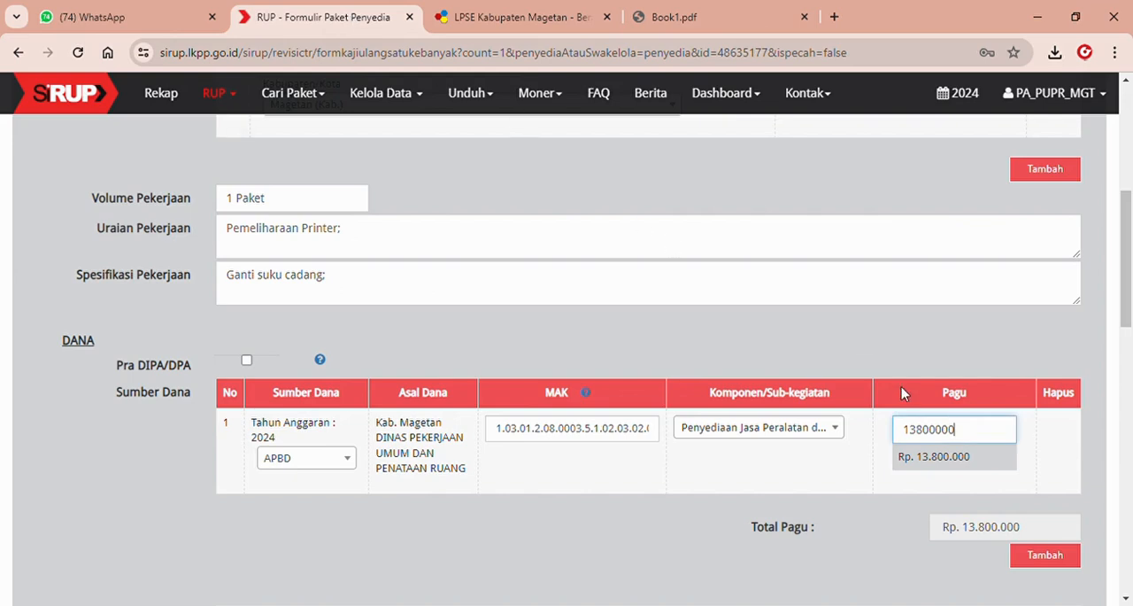
pyautogui.doubleClick(954, 433)
pyautogui.write('4')
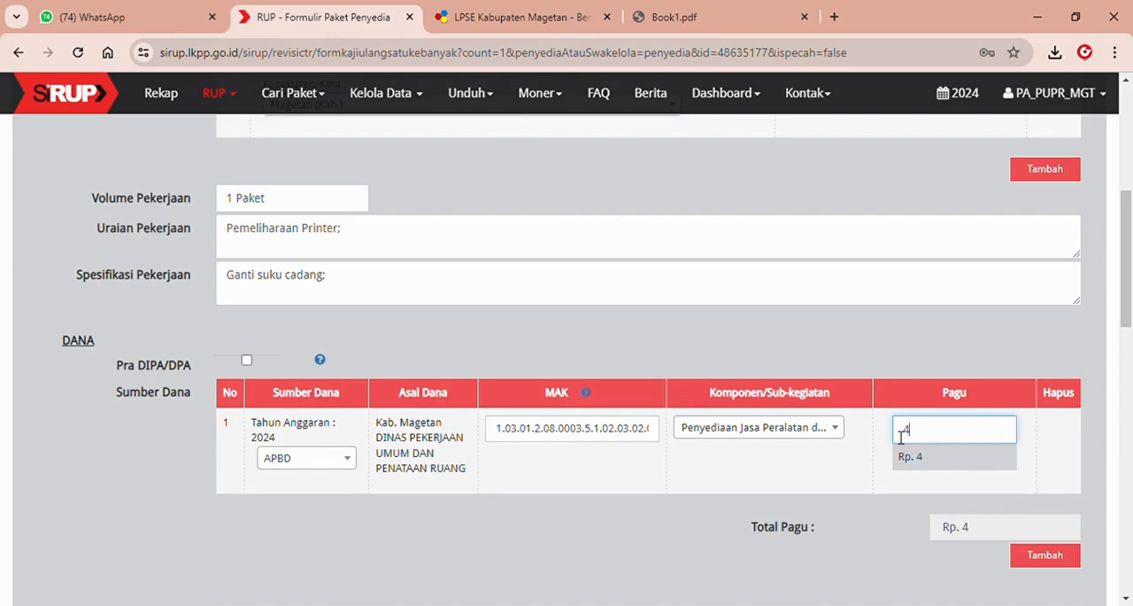
pyautogui.write('000000')
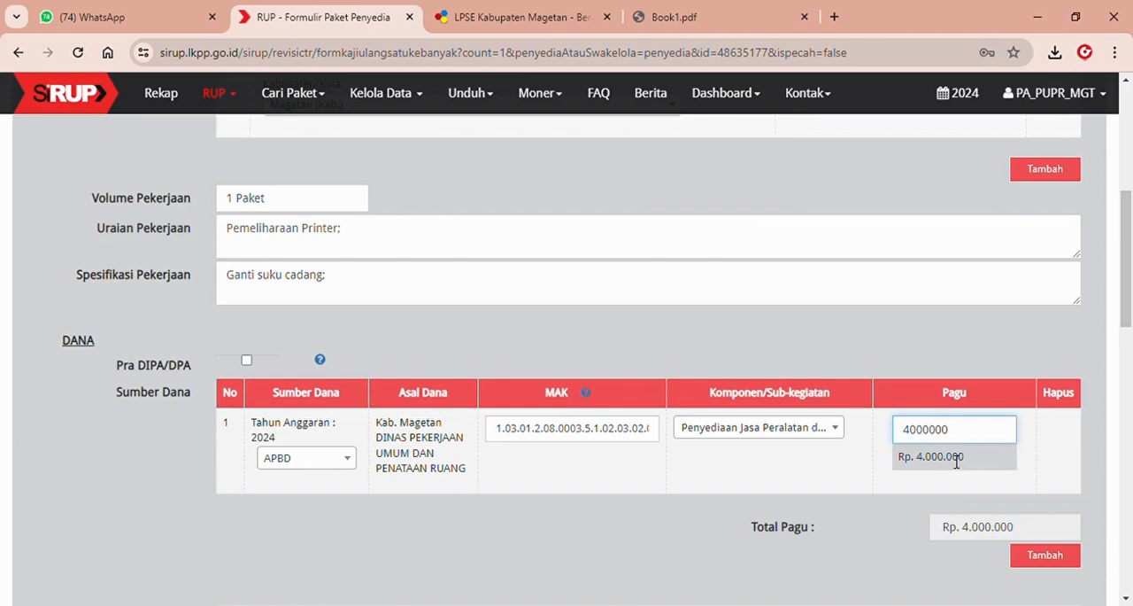
pyautogui.click(1069, 468)
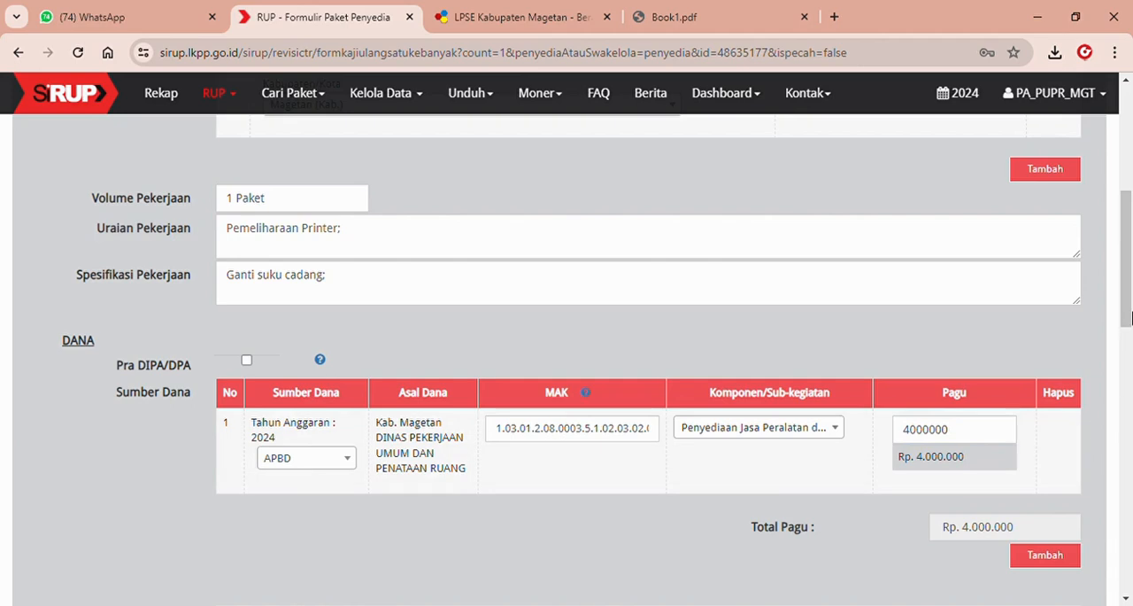
# Switch the Jenis Pekerjaan to Barang and back to Jasa Lainnya to update its Jumlah Pagu to 4000000.
pyautogui.scroll(-3, 1096, 429)
pyautogui.click(957, 390)
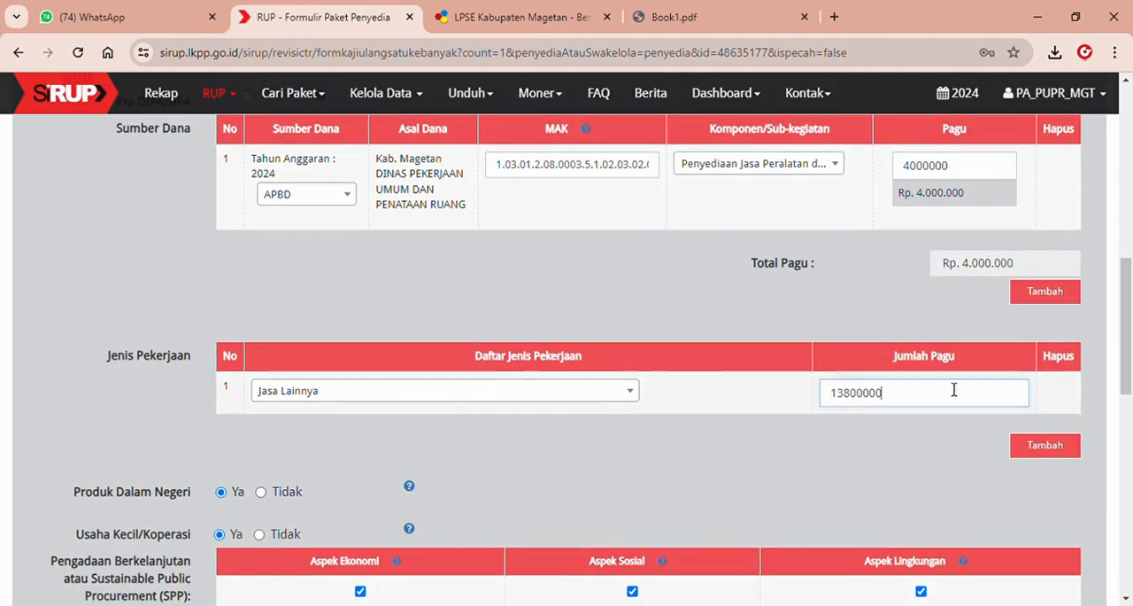
pyautogui.click(611, 394)
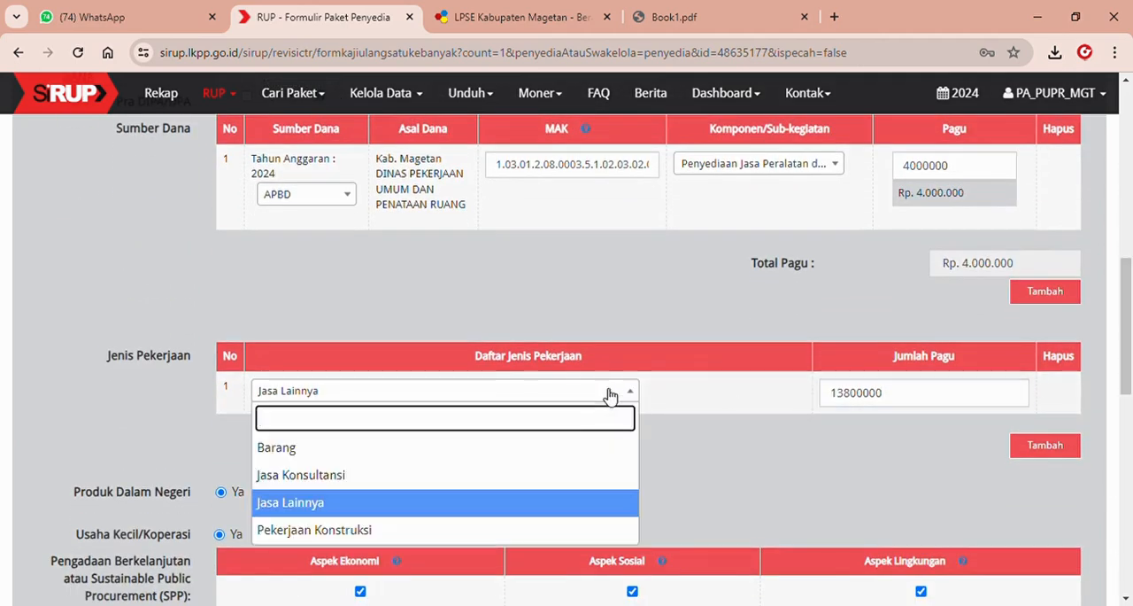
pyautogui.click(545, 457)
pyautogui.click(560, 395)
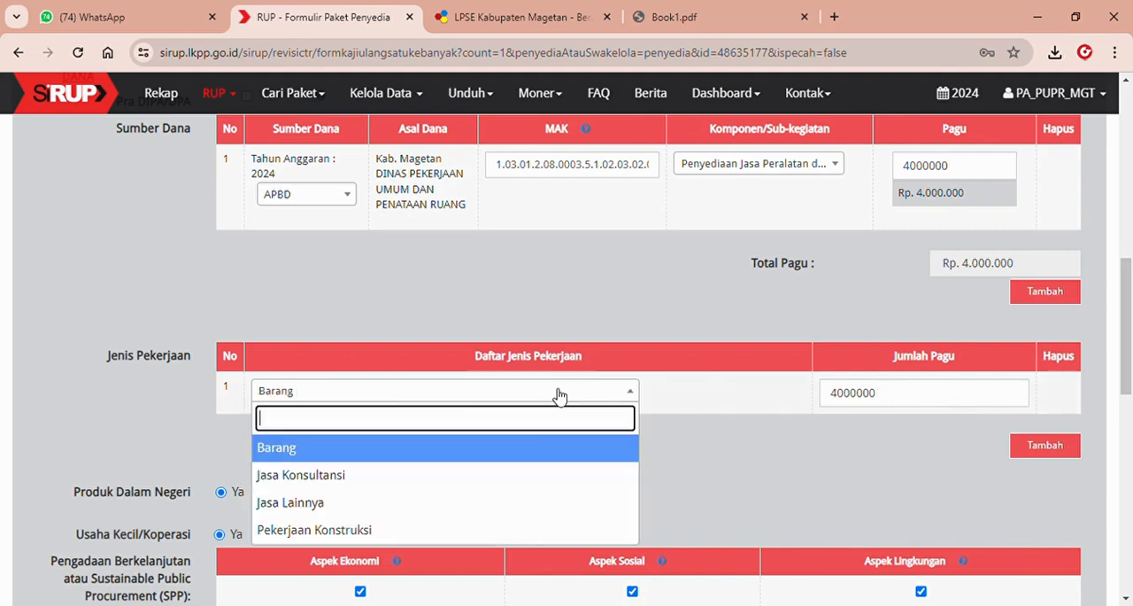
pyautogui.click(512, 504)
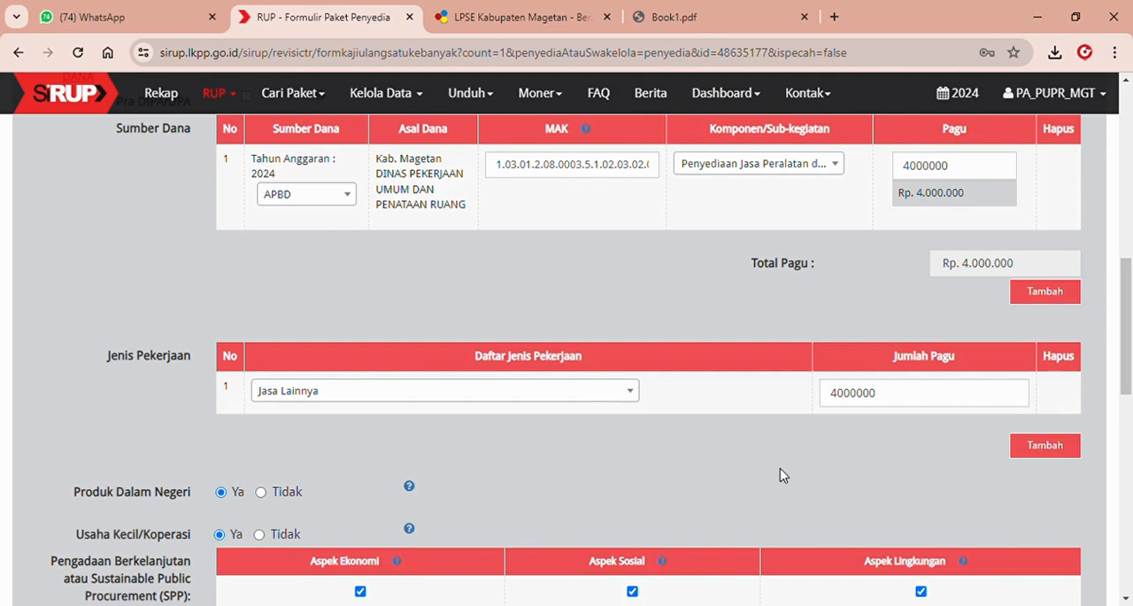
# Check the procurement method and schedule of the first package, save it and continue to package 2.
pyautogui.moveTo(1129, 370); pyautogui.dragTo(1129, 450)
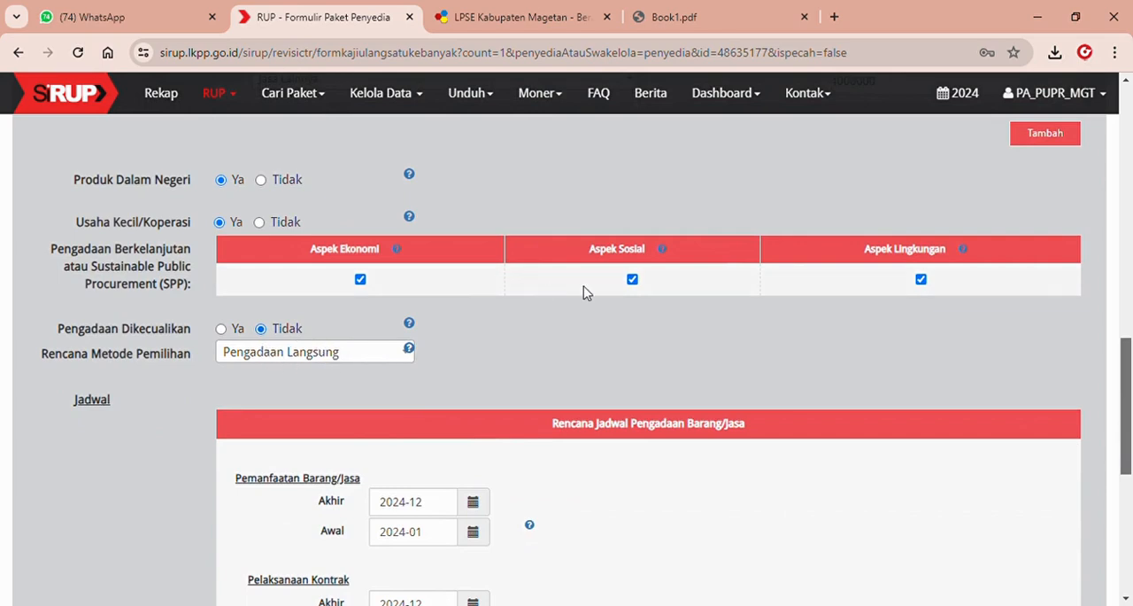
pyautogui.moveTo(1118, 348); pyautogui.dragTo(1129, 431)
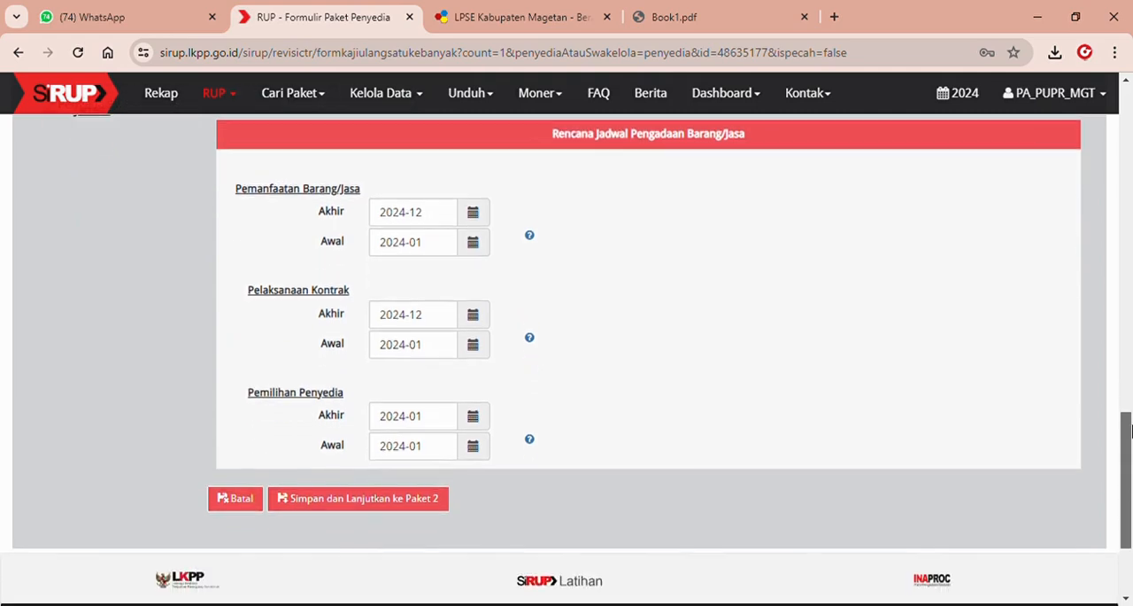
pyautogui.click(405, 513)
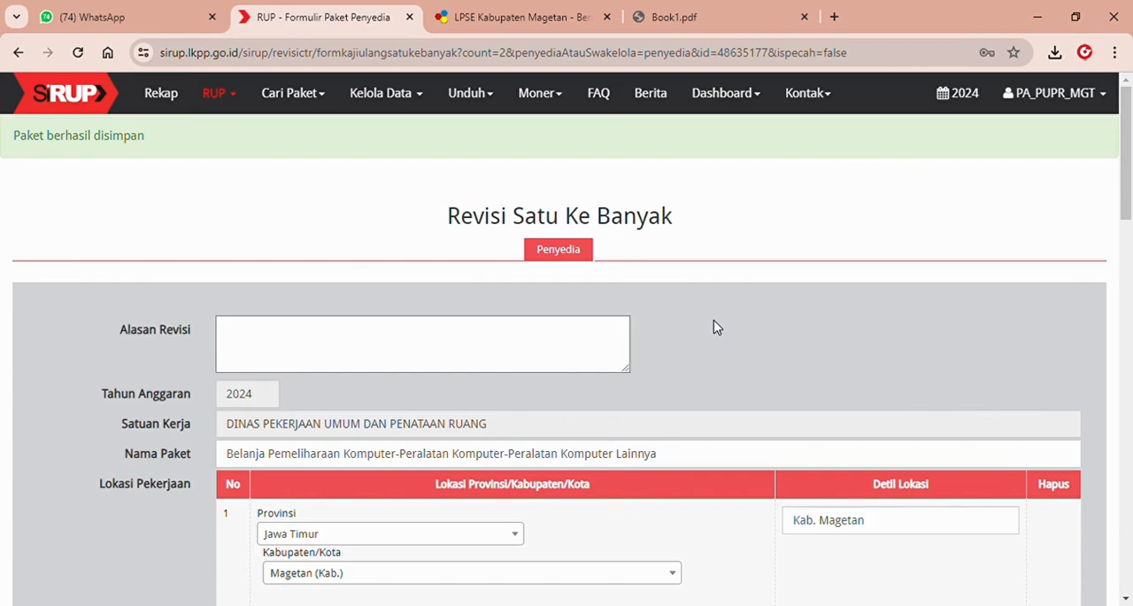
# Enter "Perubahan metode" as the revision reason for the second package.
pyautogui.click(559, 345)
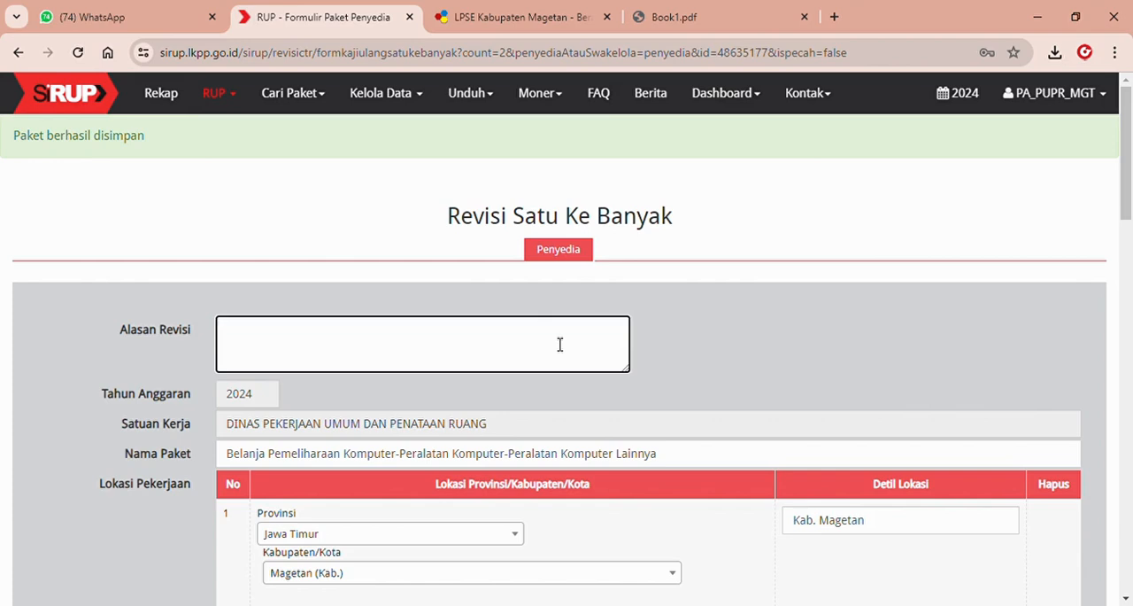
pyautogui.write('Perubahan metode')
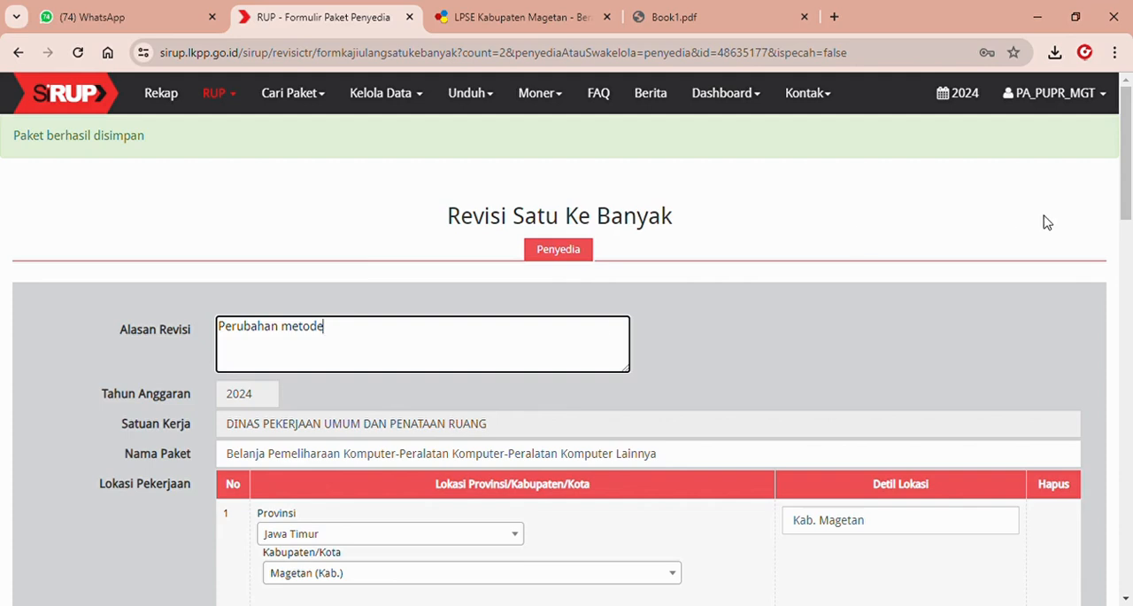
# Check the e-Purchasing amount in Book1.pdf and set the Pagu of the second package's APBD funding source to 9800000.
pyautogui.moveTo(1128, 195); pyautogui.dragTo(1132, 312)
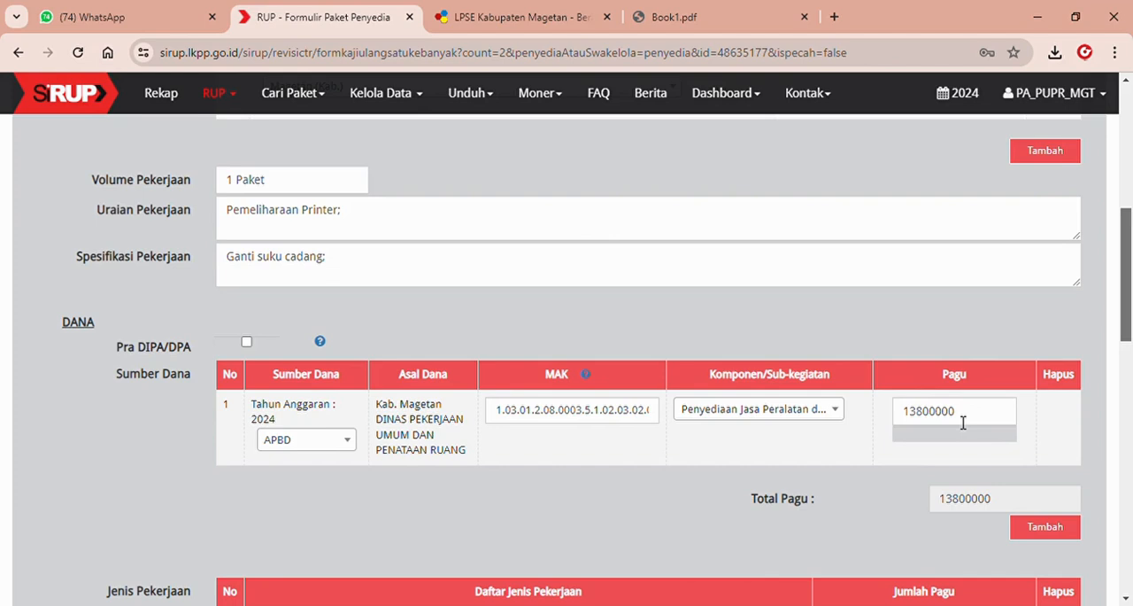
pyautogui.click(706, 8)
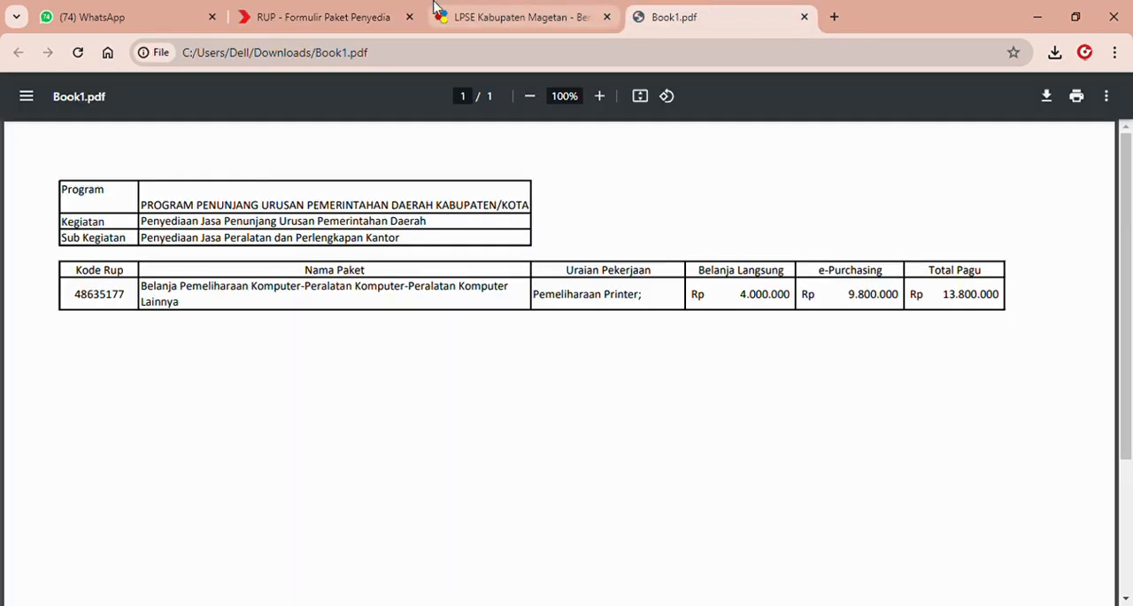
pyautogui.click(387, 9)
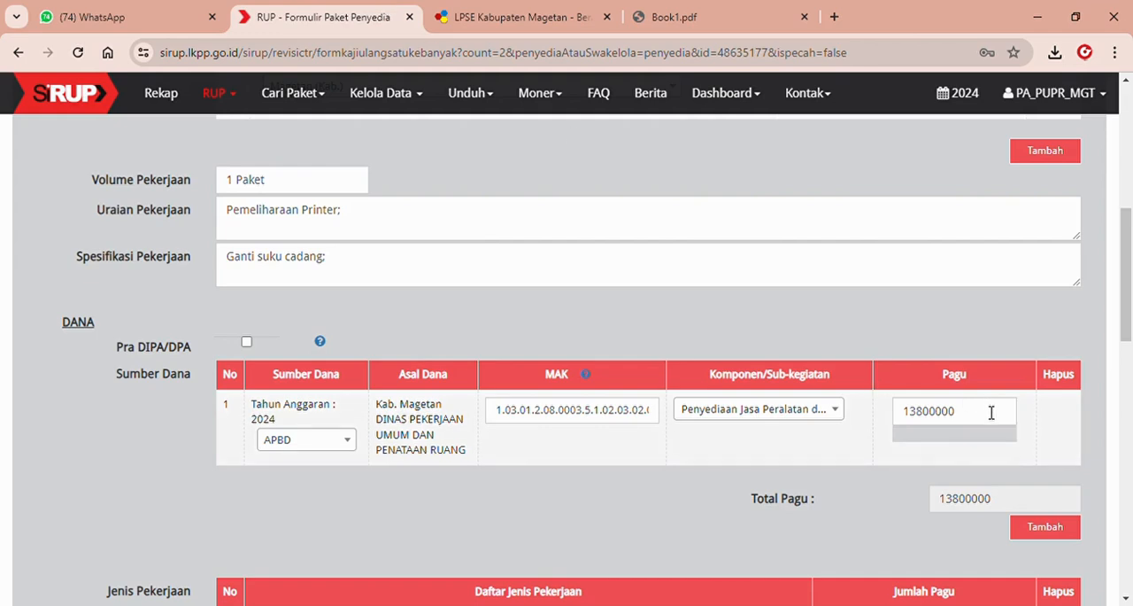
pyautogui.doubleClick(988, 409)
pyautogui.write('98')
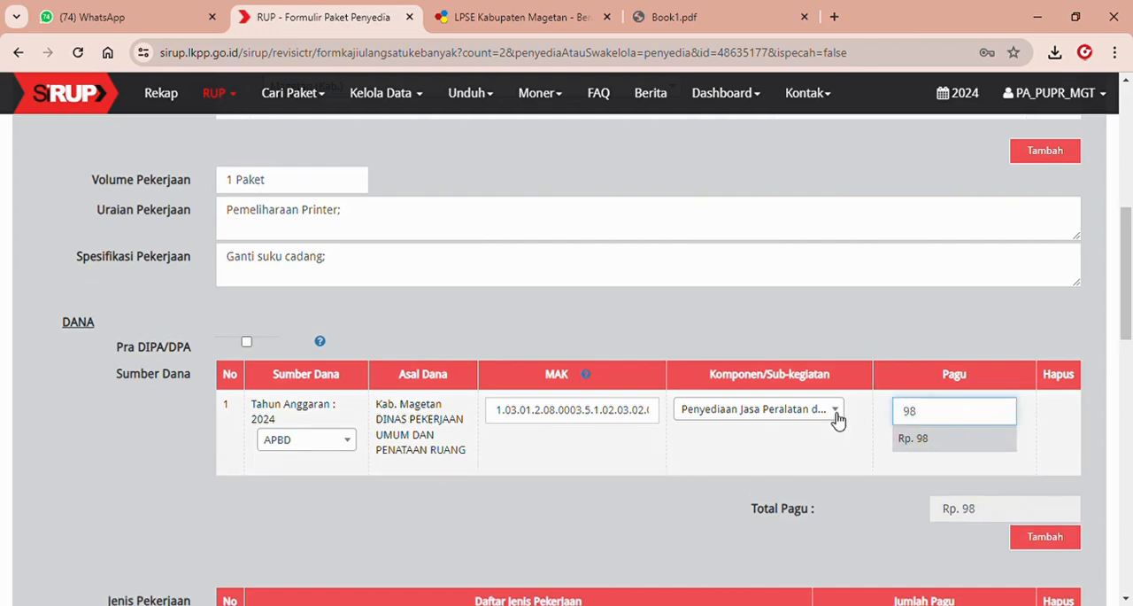
pyautogui.write('00000')
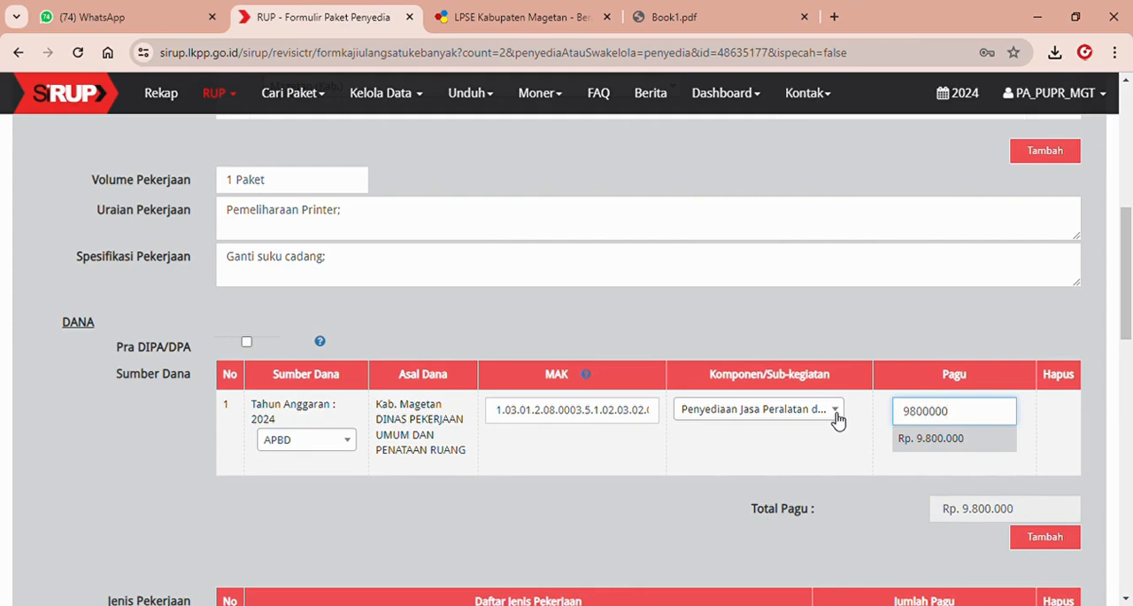
# Set the second package's Rencana Metode Pemilihan to e-Purchasing, then save and finish the one-to-many revision.
pyautogui.moveTo(1126, 318); pyautogui.dragTo(1129, 414)
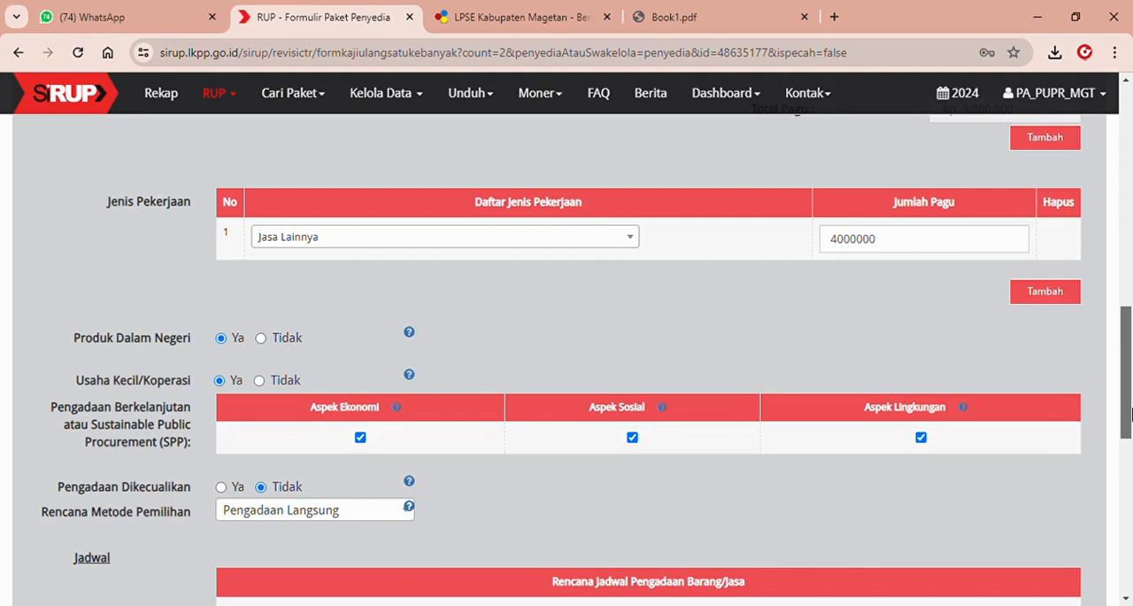
pyautogui.click(357, 520)
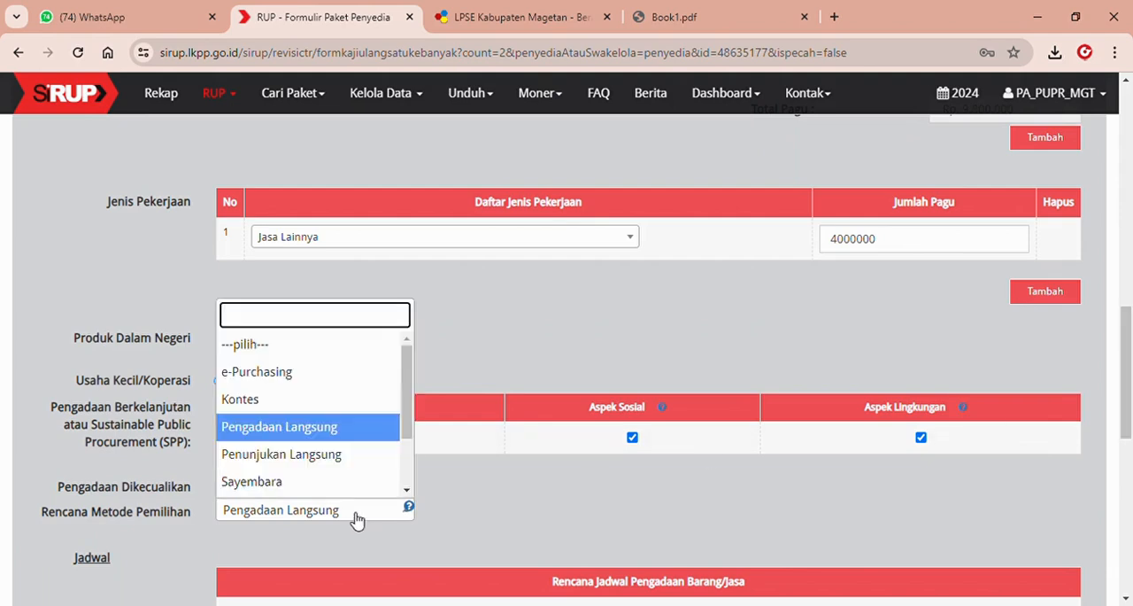
pyautogui.click(325, 383)
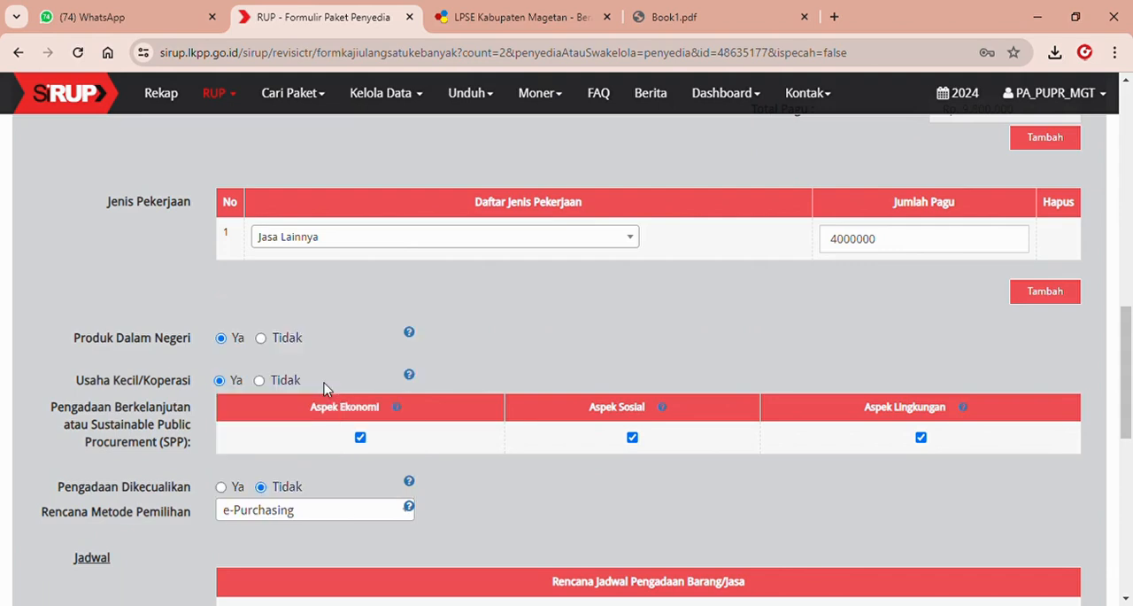
pyautogui.scroll(-6, 1129, 342)
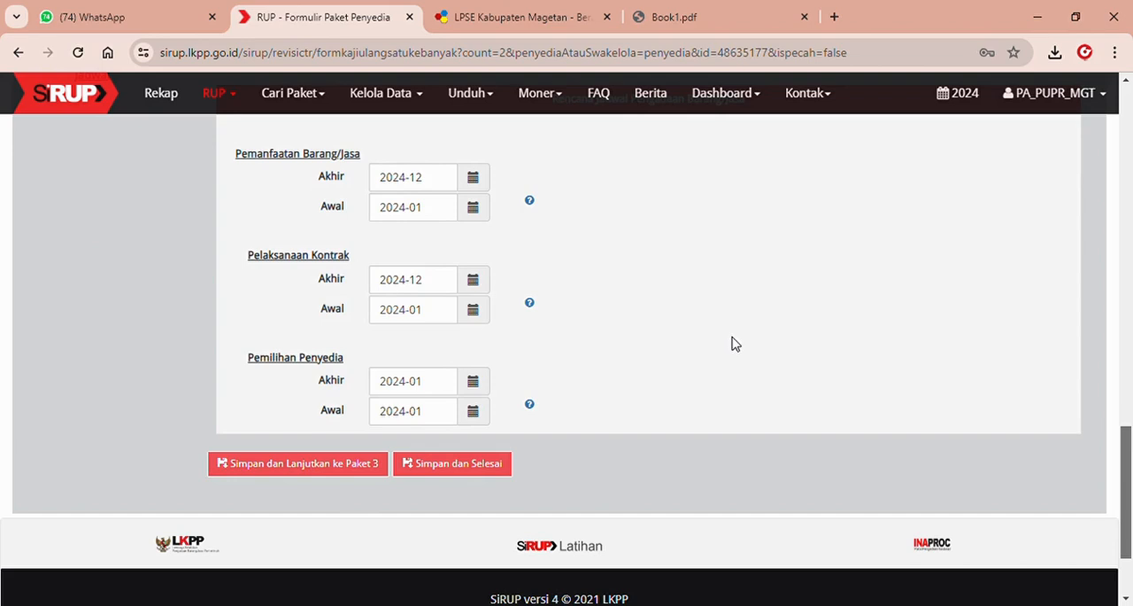
pyautogui.click(462, 467)
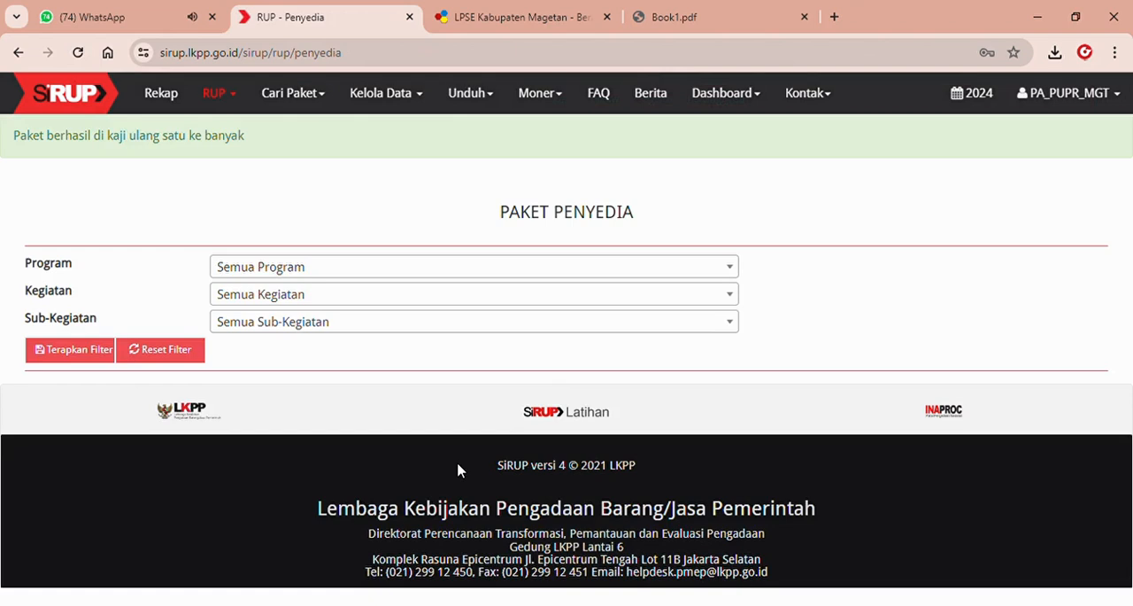
# Filter the Paket Penyedia list by program 1.03.01, kegiatan 1.03.01.2.08 and sub-kegiatan 1.03.01.2.08.0003 Penyediaan Jasa Peralatan dan Perlengkapan Kantor.
pyautogui.click(438, 271)
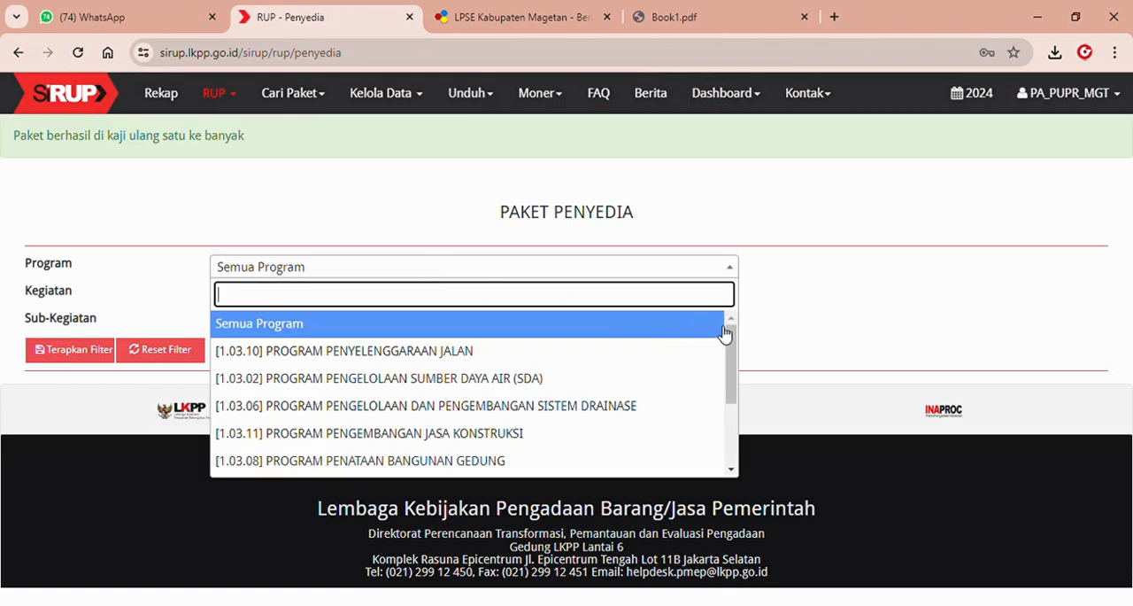
pyautogui.moveTo(733, 341); pyautogui.dragTo(741, 394)
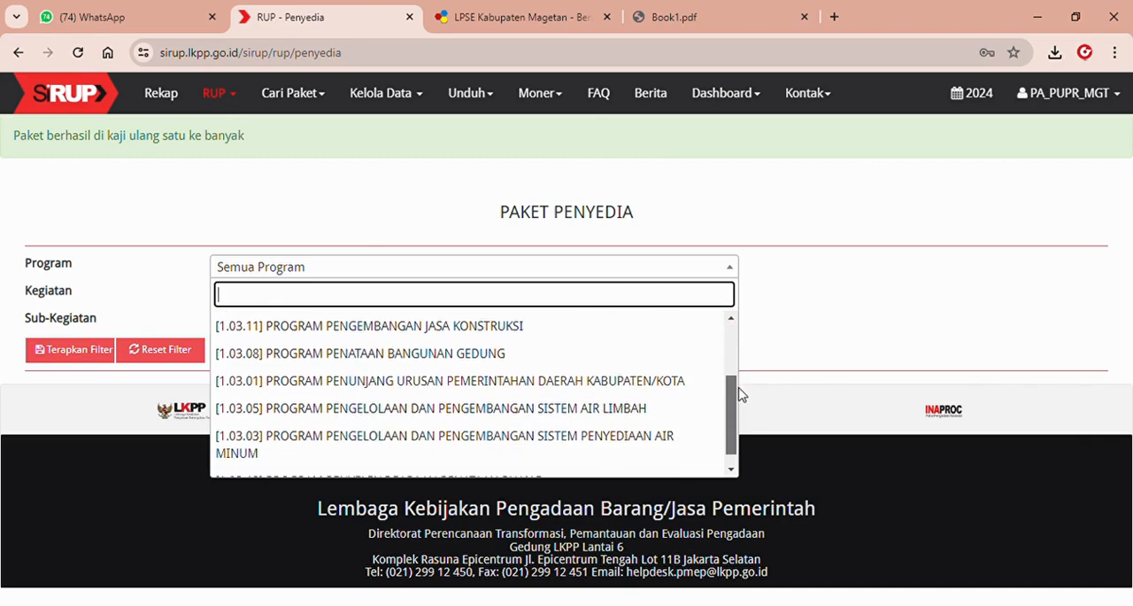
pyautogui.click(681, 383)
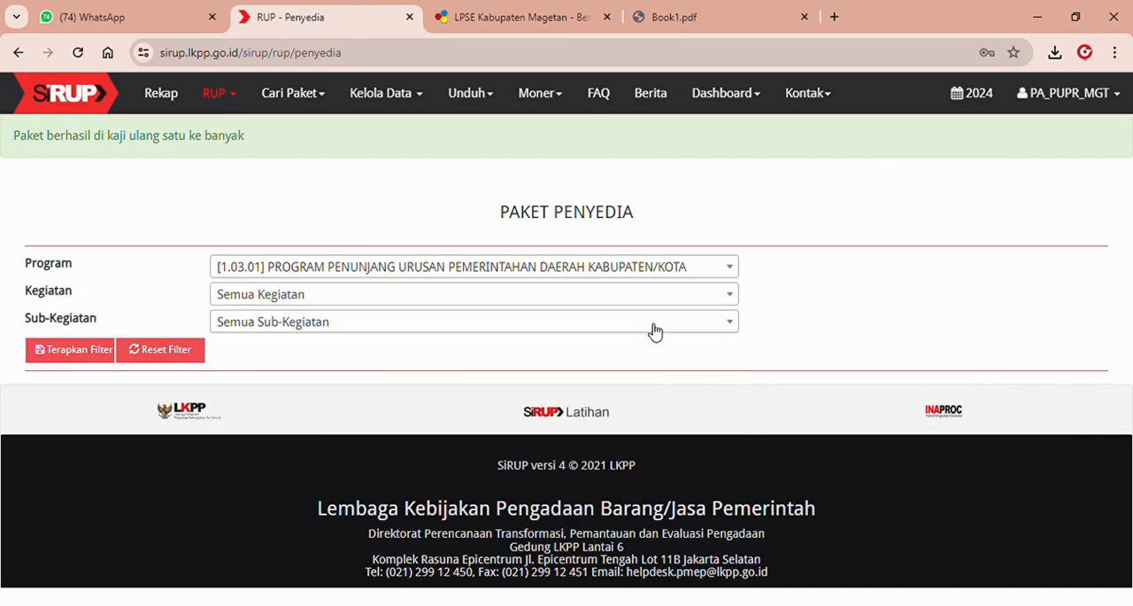
pyautogui.click(636, 298)
pyautogui.moveTo(731, 371); pyautogui.dragTo(732, 427)
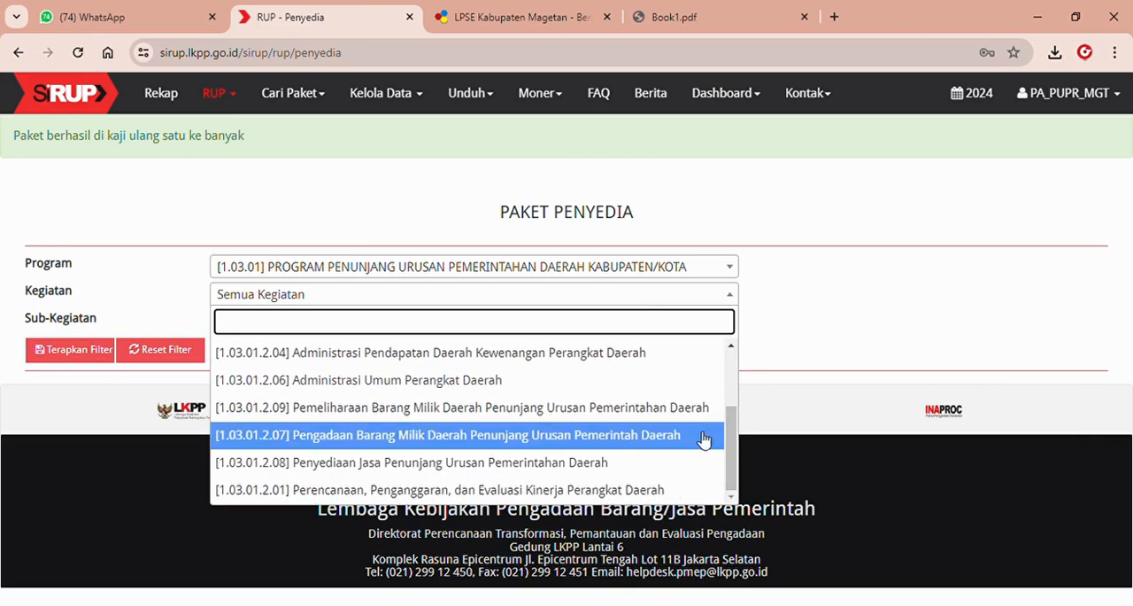
pyautogui.click(665, 463)
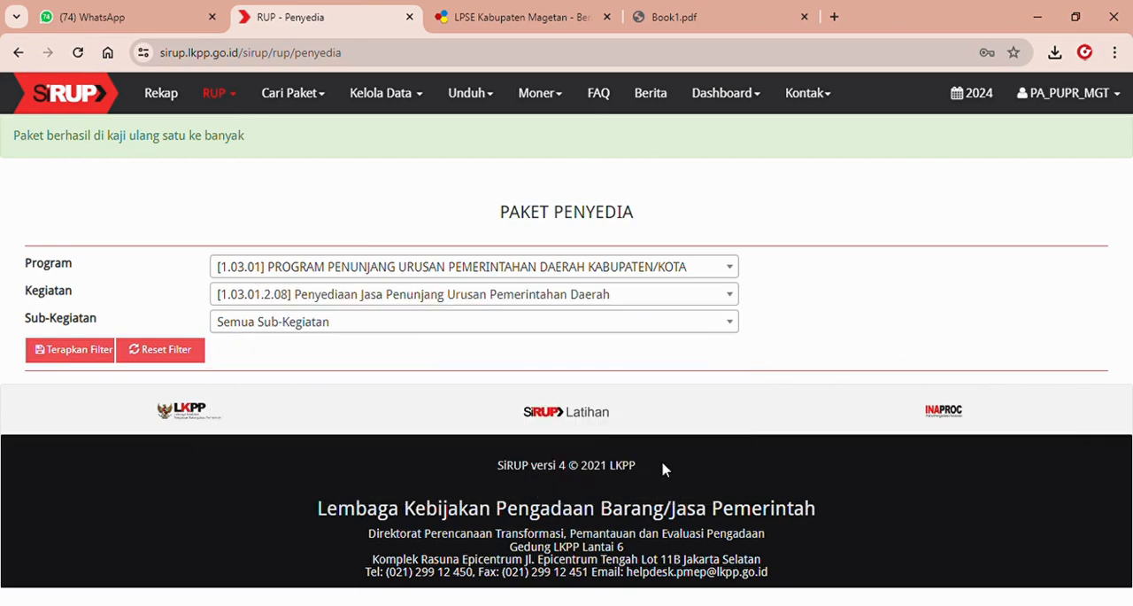
pyautogui.click(631, 324)
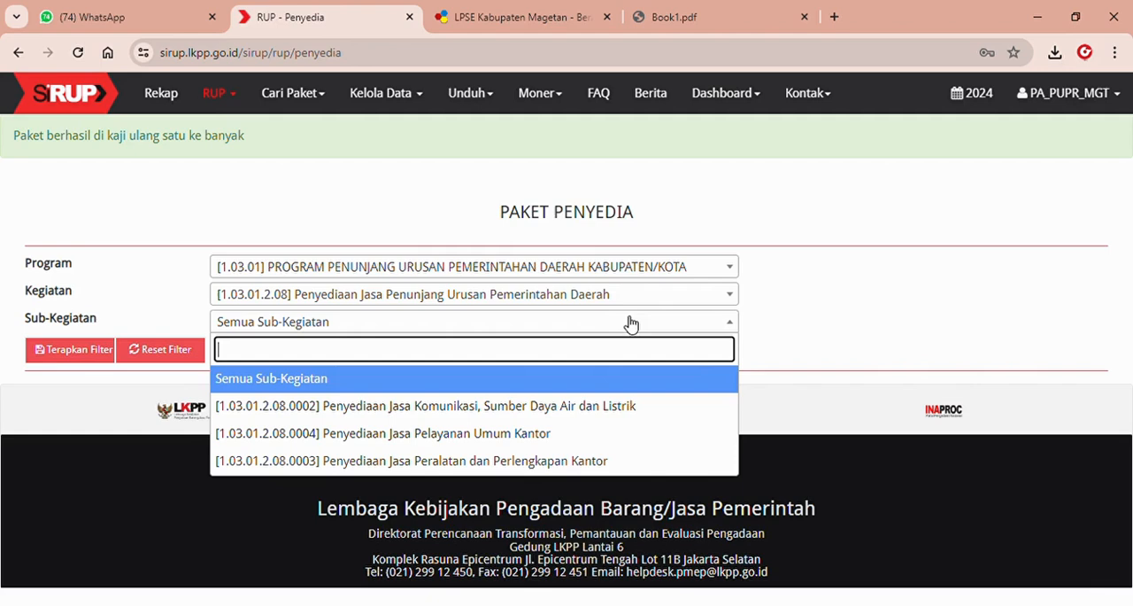
pyautogui.click(650, 459)
pyautogui.click(59, 356)
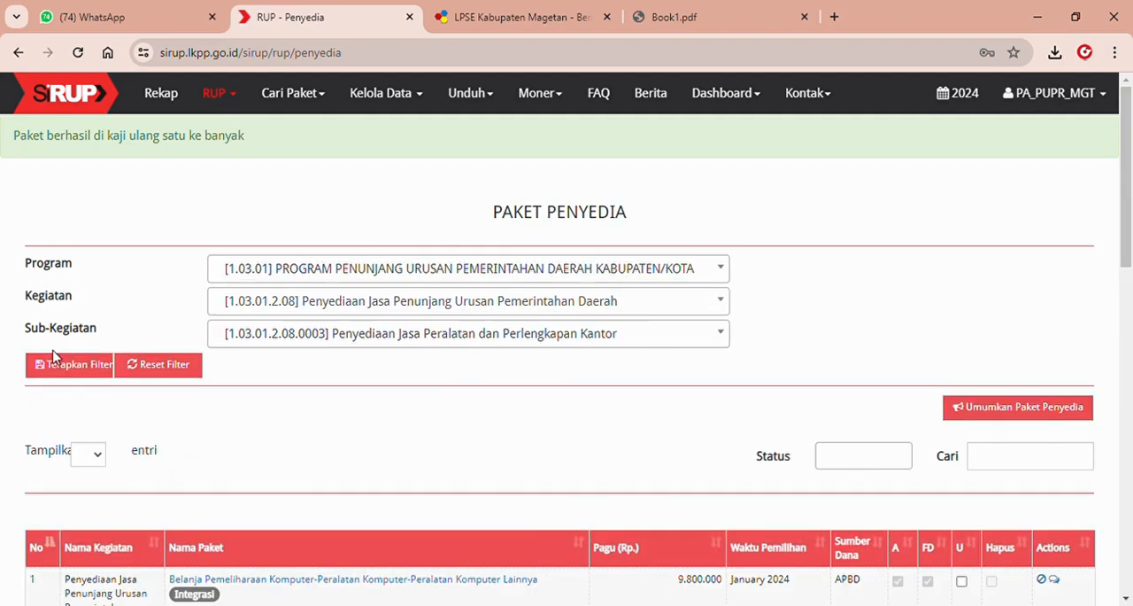
# Review the details of the 4.000.000 computer maintenance package and the original package in its history, then close them.
pyautogui.moveTo(1131, 186); pyautogui.dragTo(1132, 254)
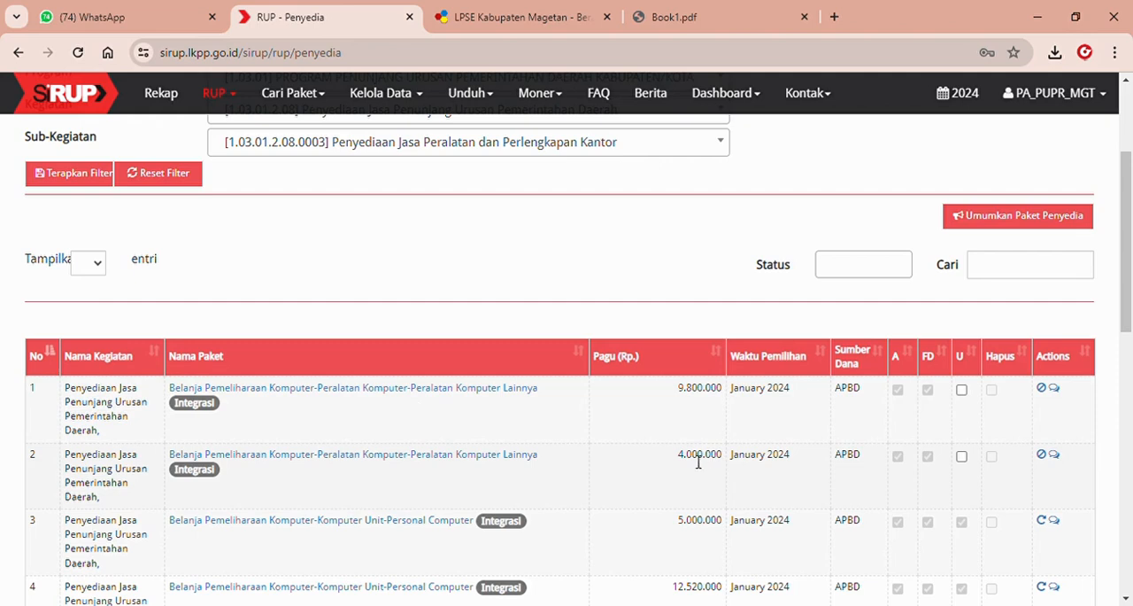
pyautogui.click(497, 456)
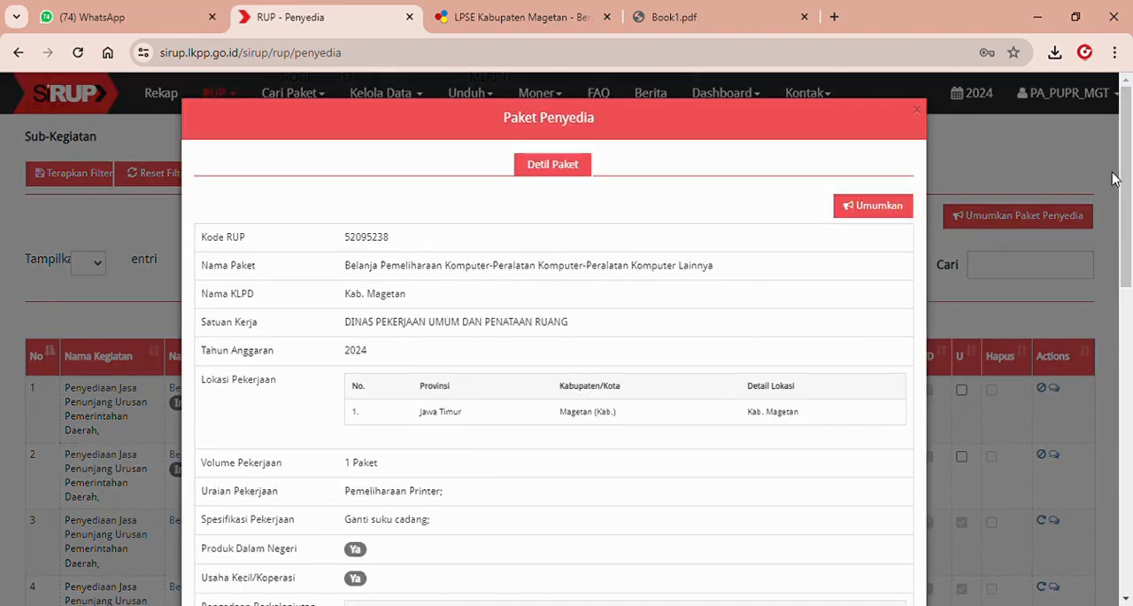
pyautogui.moveTo(1126, 188); pyautogui.dragTo(1120, 490)
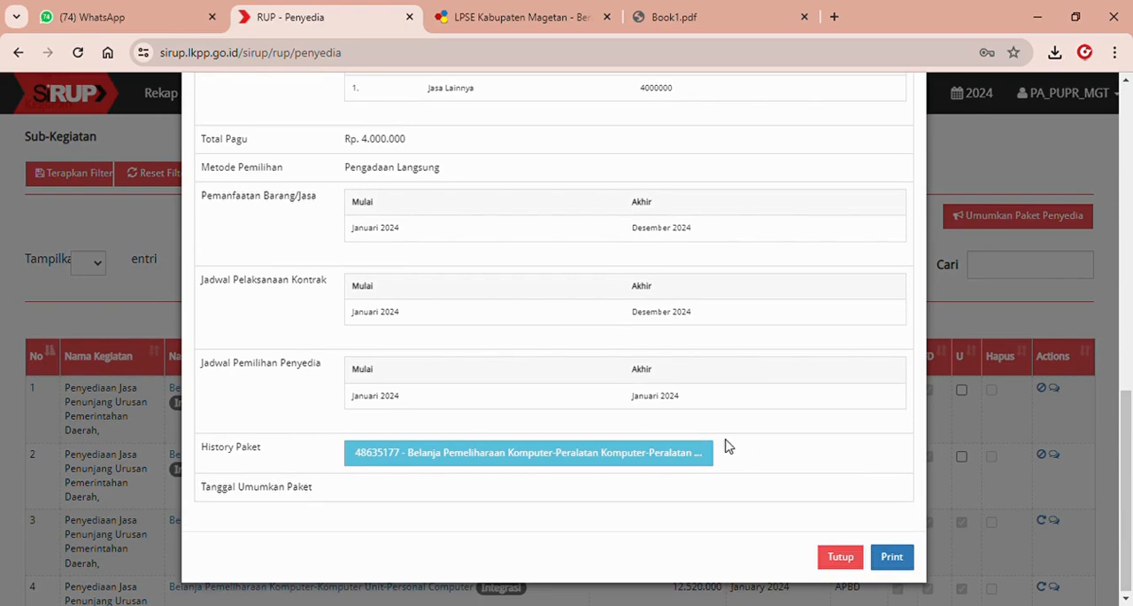
pyautogui.click(538, 456)
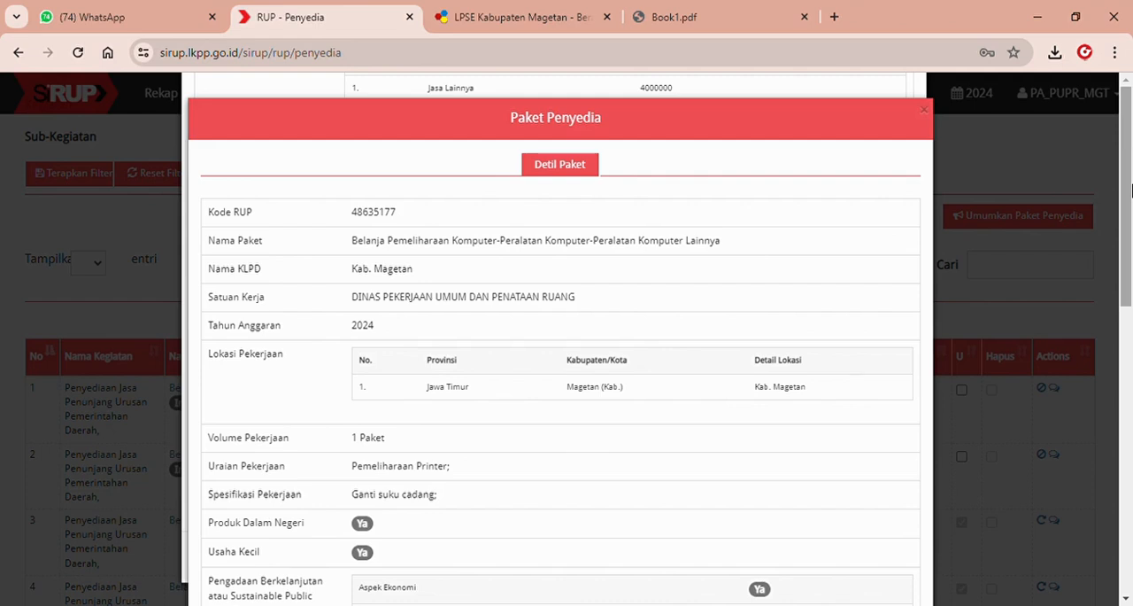
pyautogui.moveTo(1132, 190)
pyautogui.mouseDown()
pyautogui.moveTo(1130, 390)
pyautogui.moveTo(1132, 181)
pyautogui.mouseUp()
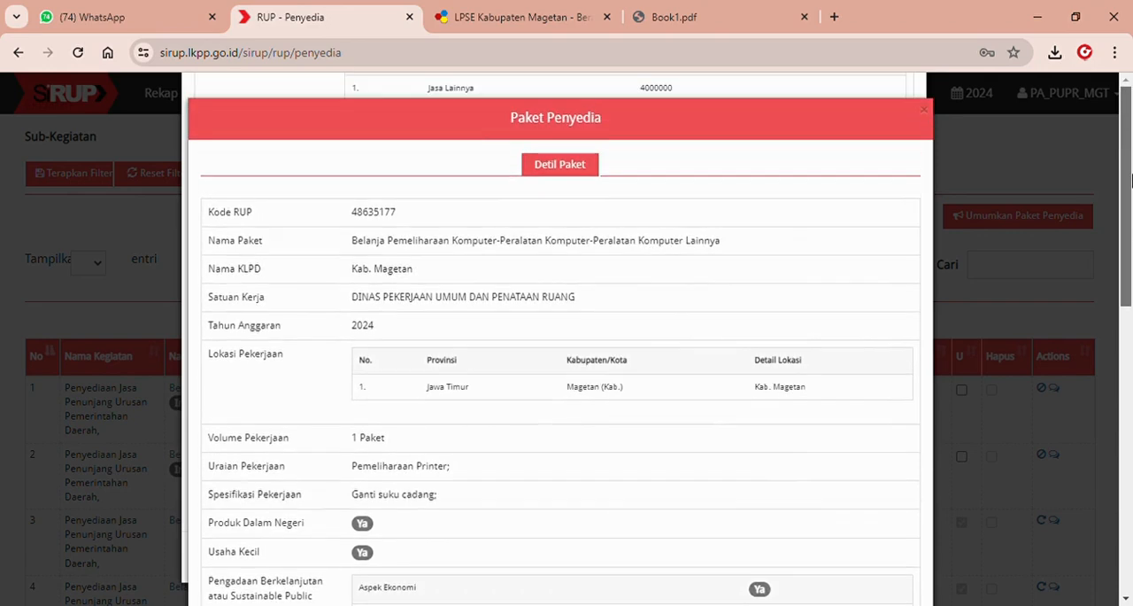
pyautogui.scroll(-10, 925, 119)
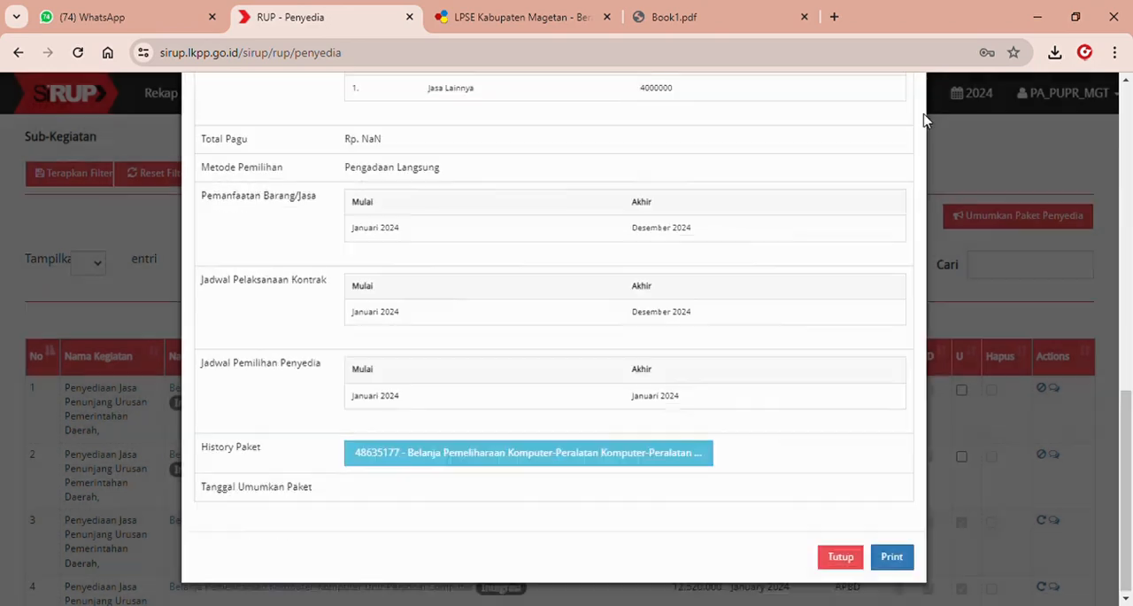
pyautogui.click(1069, 311)
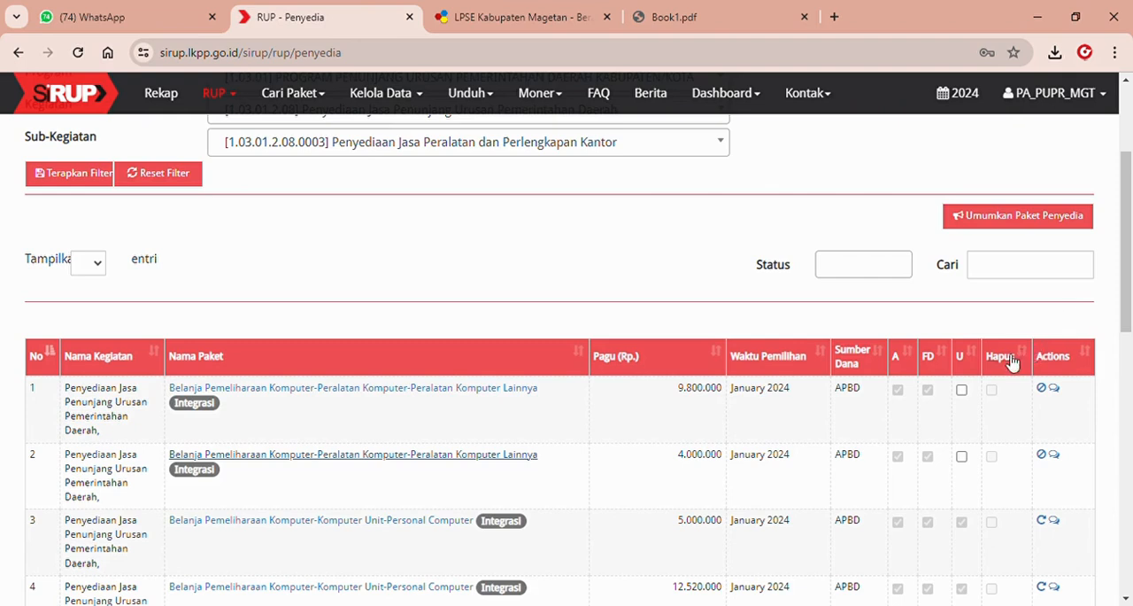
# Mark the 9.800.000 and 4.000.000 computer maintenance packages for announcement and announce them.
pyautogui.click(963, 391)
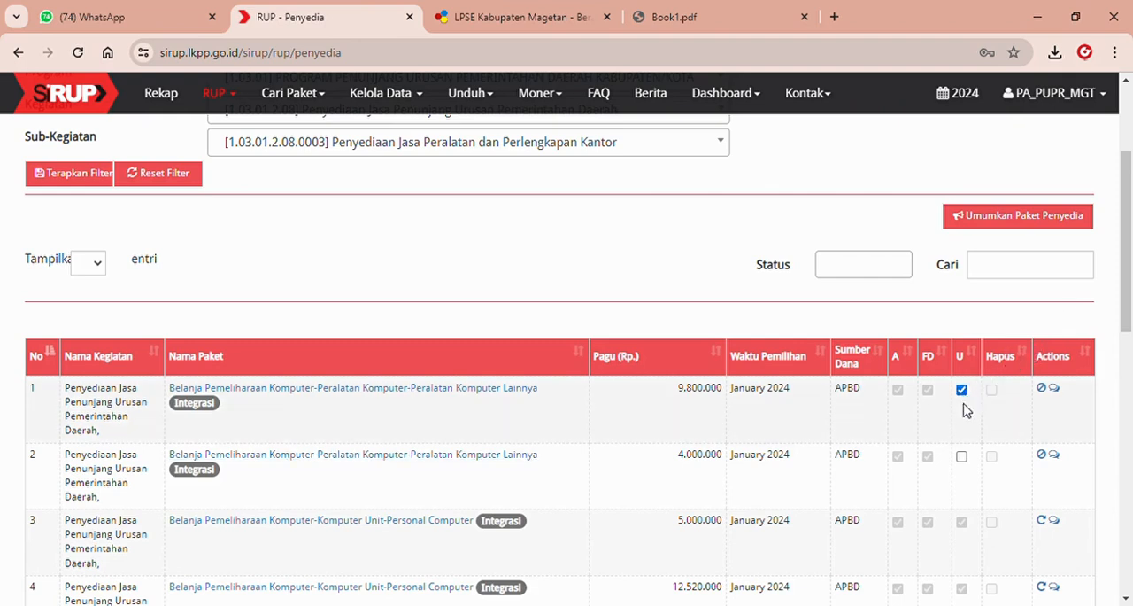
pyautogui.click(962, 457)
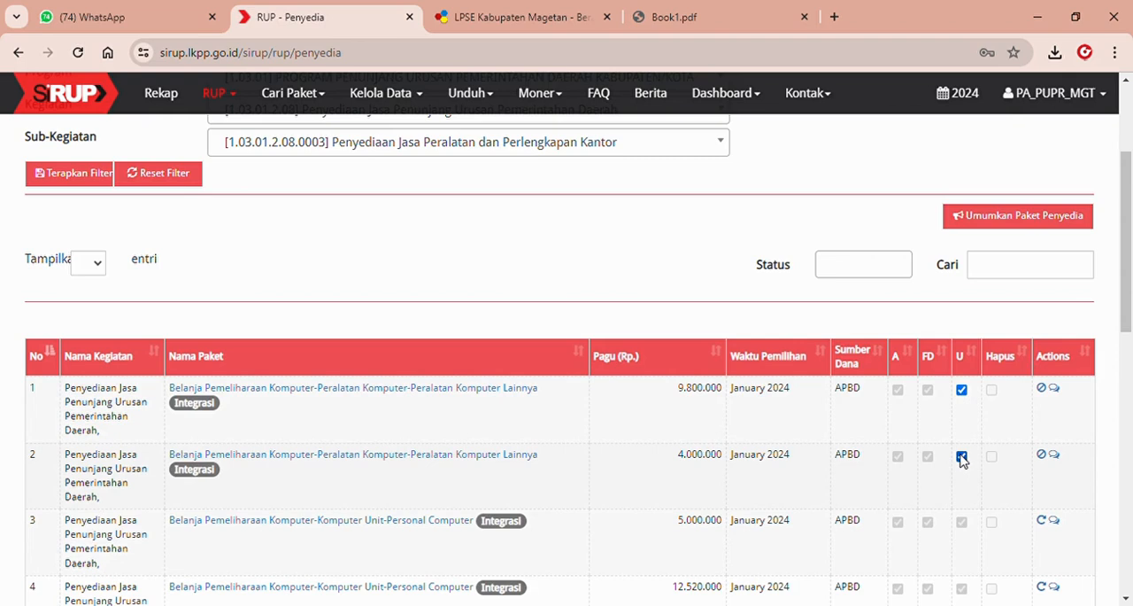
pyautogui.click(1030, 221)
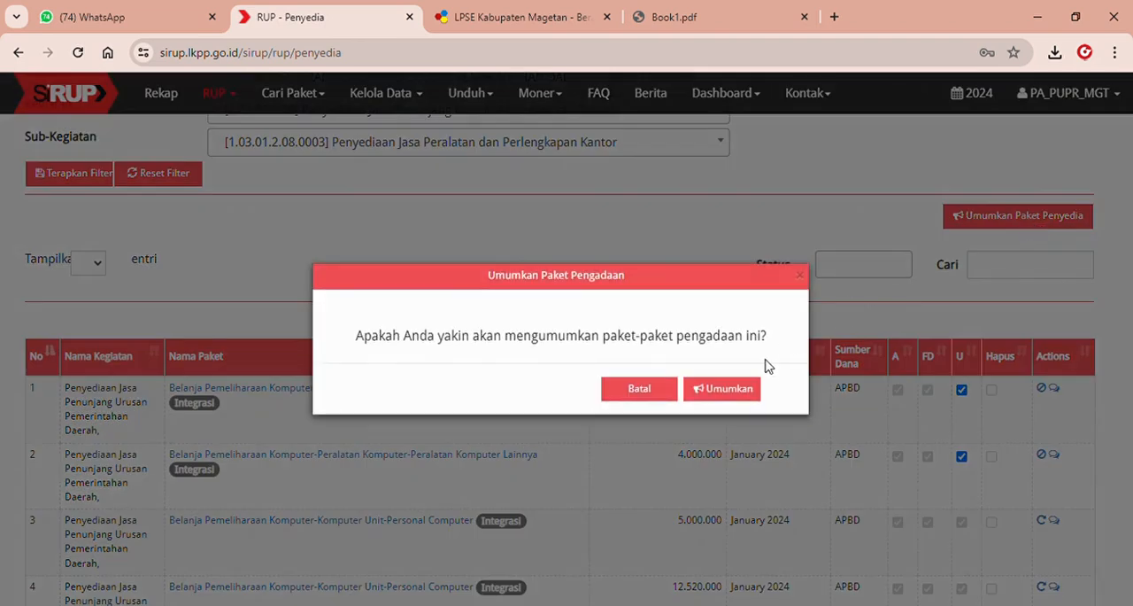
pyautogui.click(726, 388)
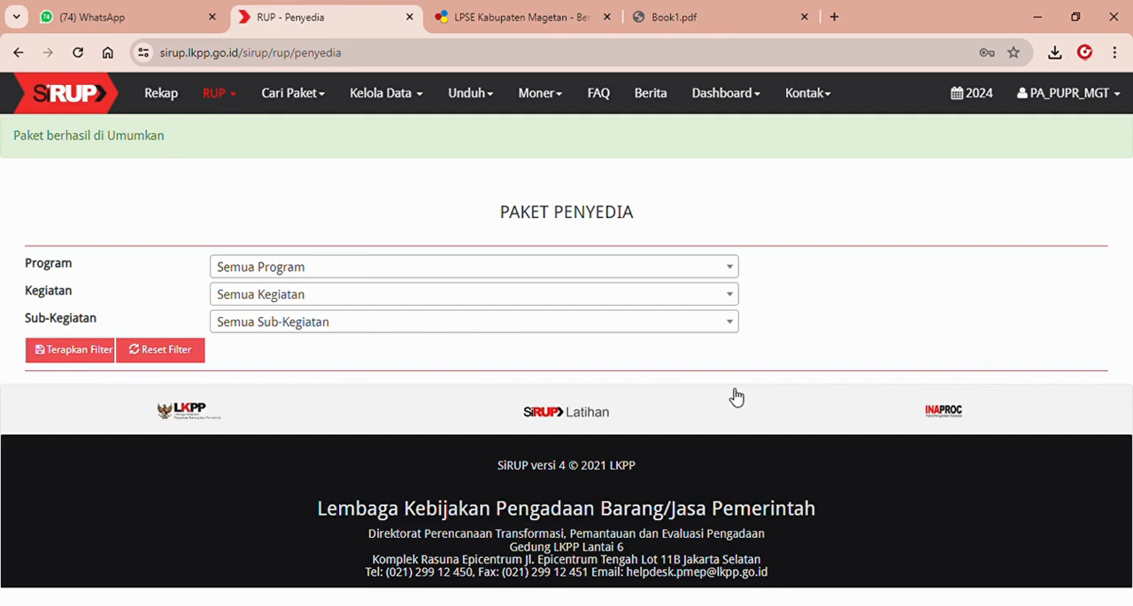
# Switch to LPSE Kabupaten Magetan and start creating a package under Pencatatan Non Tender in the package list.
pyautogui.click(498, 7)
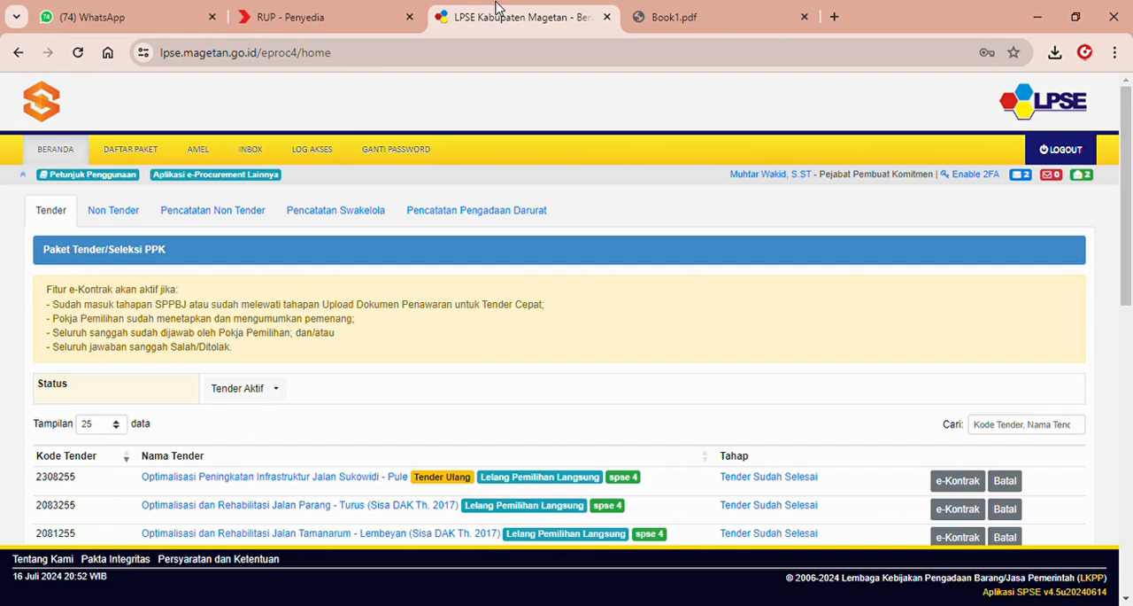
pyautogui.click(146, 157)
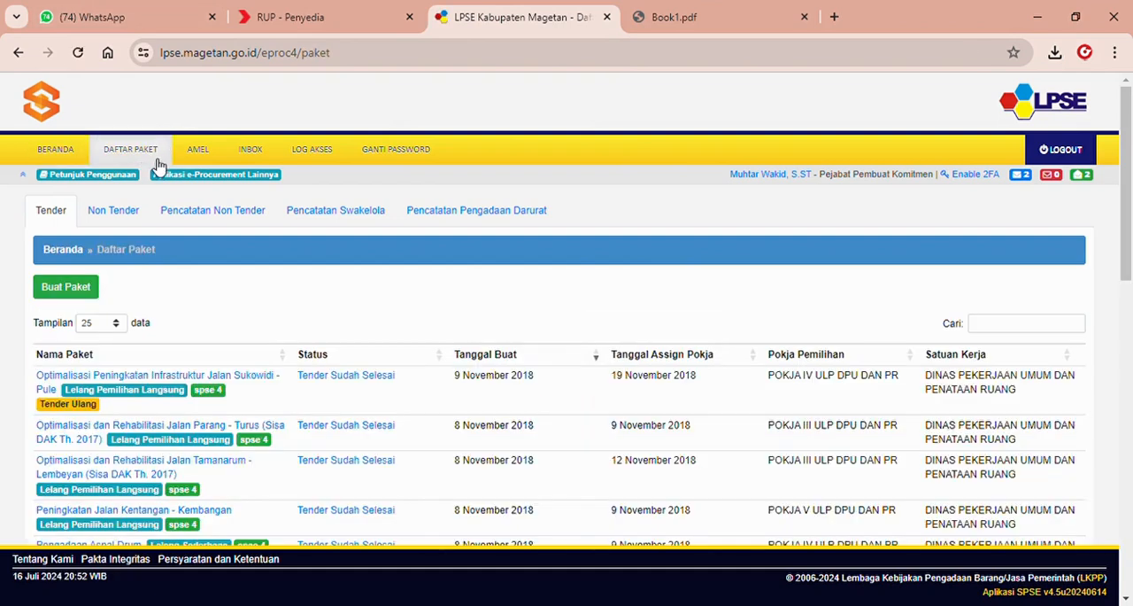
pyautogui.click(208, 215)
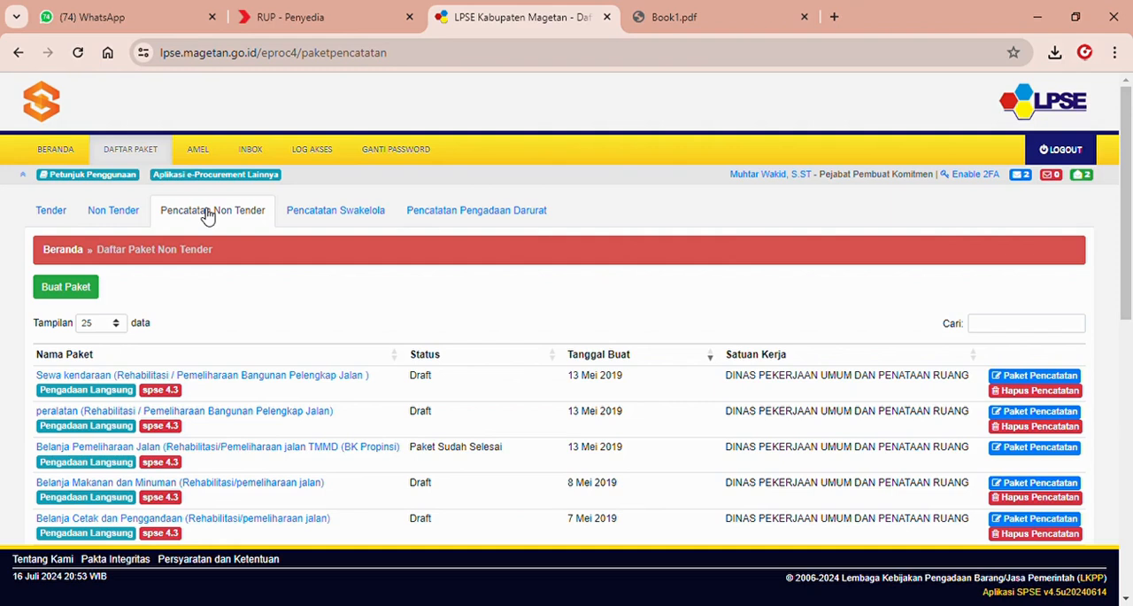
pyautogui.click(76, 292)
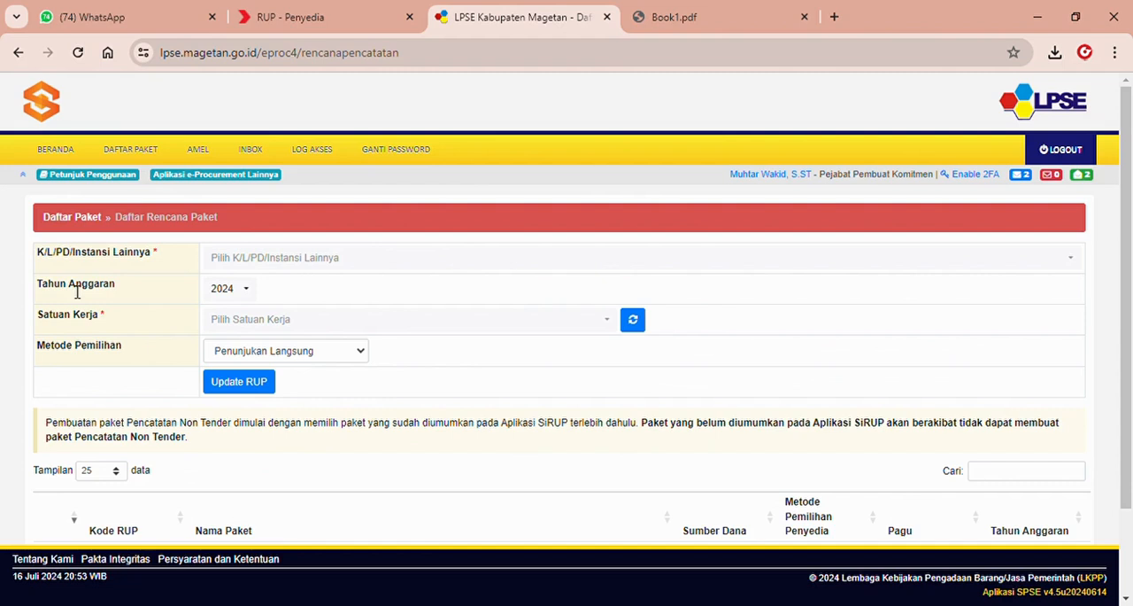
# Filter the Daftar Rencana Paket by Kab. Magetan and the work unit DINAS PEKERJAAN UMUM DAN PENATAAN RUANG.
pyautogui.click(304, 257)
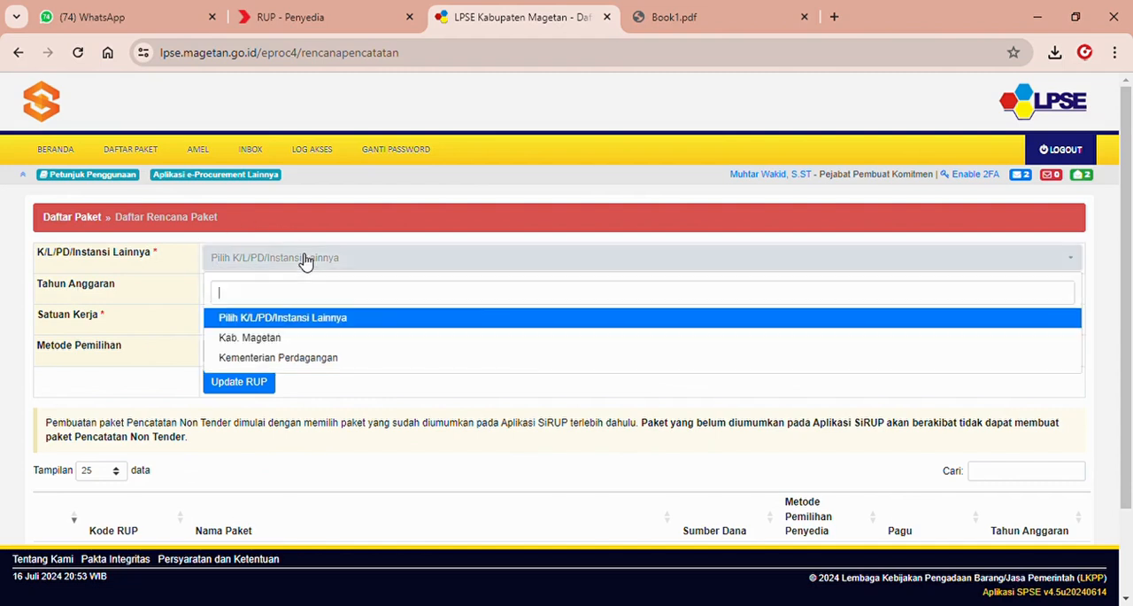
pyautogui.click(274, 340)
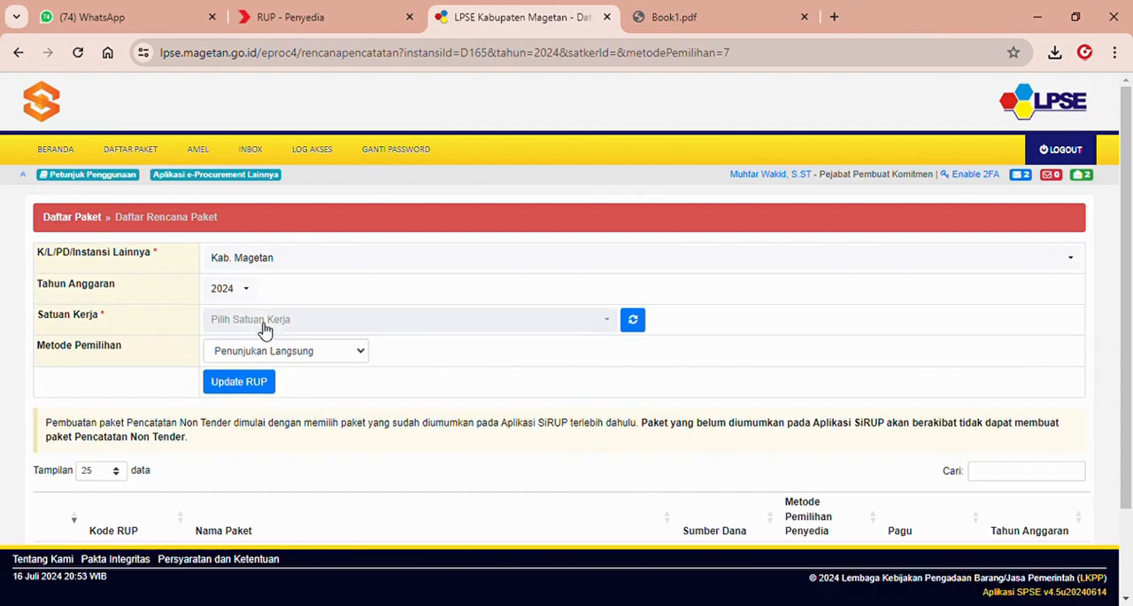
pyautogui.click(265, 322)
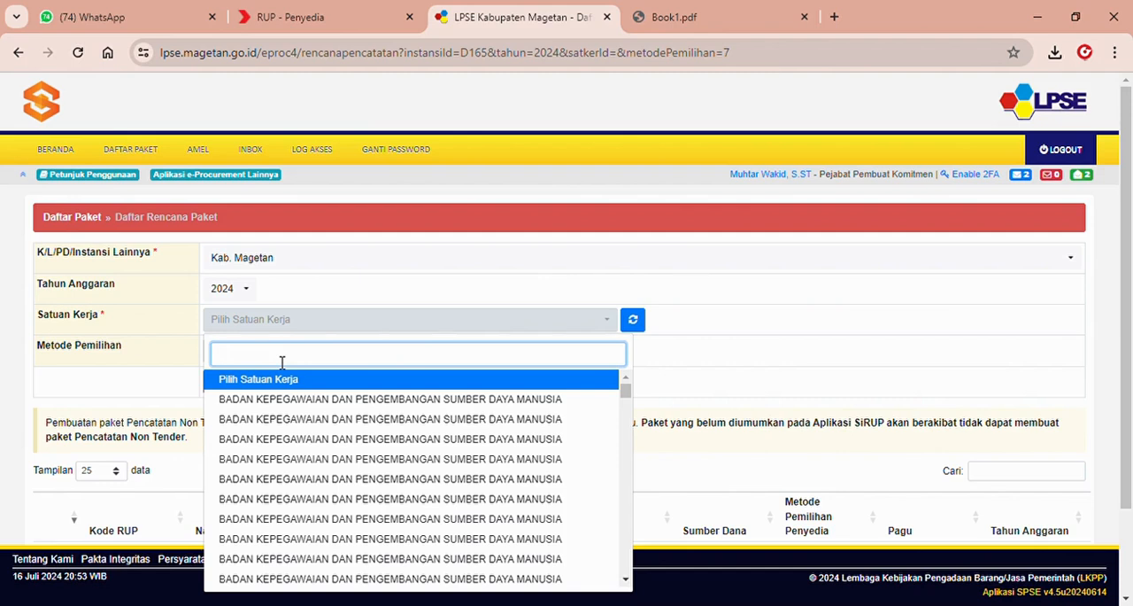
pyautogui.write('pekerj')
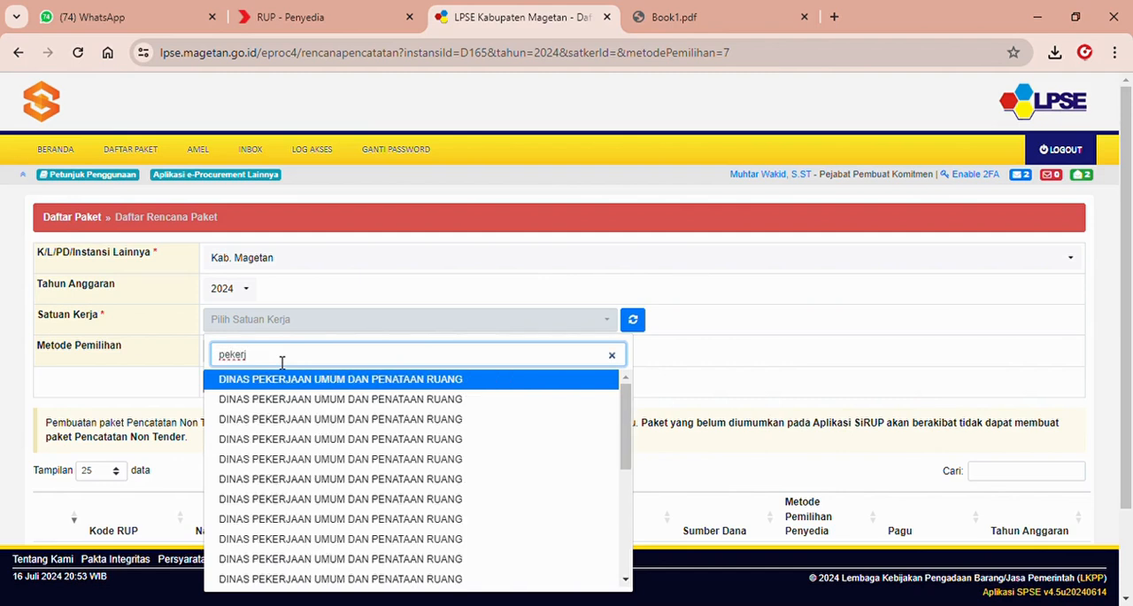
pyautogui.moveTo(625, 416); pyautogui.dragTo(625, 372)
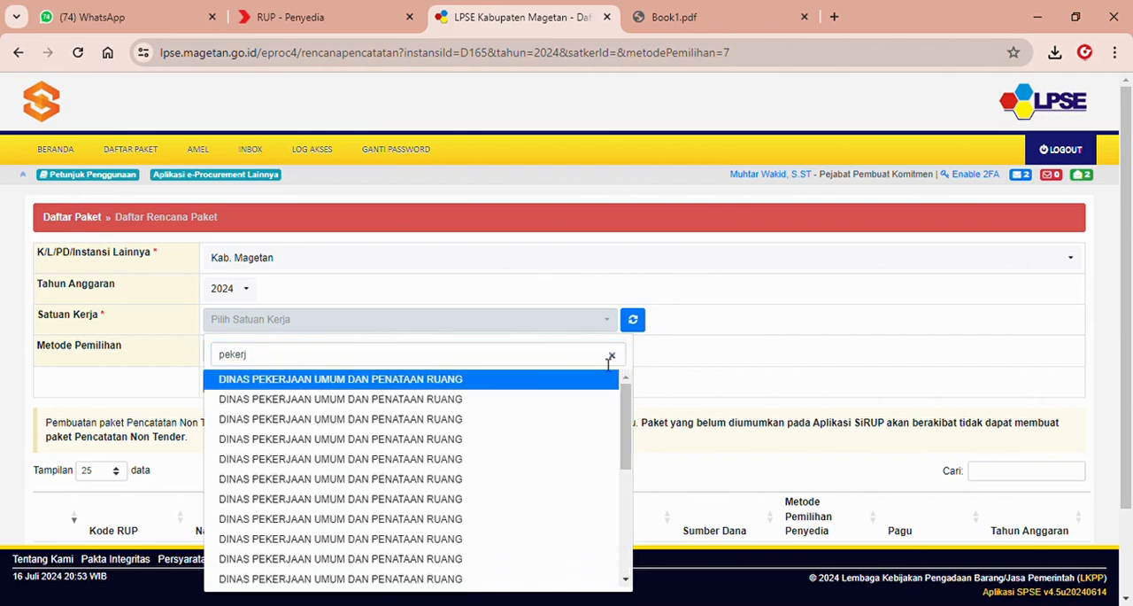
pyautogui.click(453, 379)
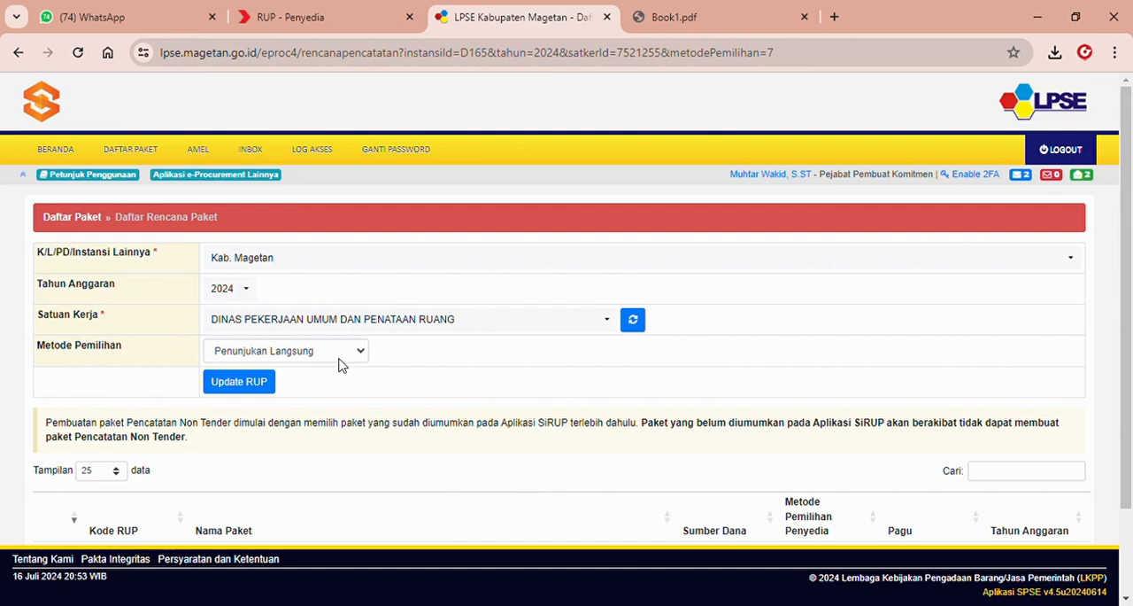
# Set the Metode Pemilihan to Pengadaan Langsung and update the RUP data for the plan list.
pyautogui.click(315, 385)
pyautogui.scroll(-2, 504, 336)
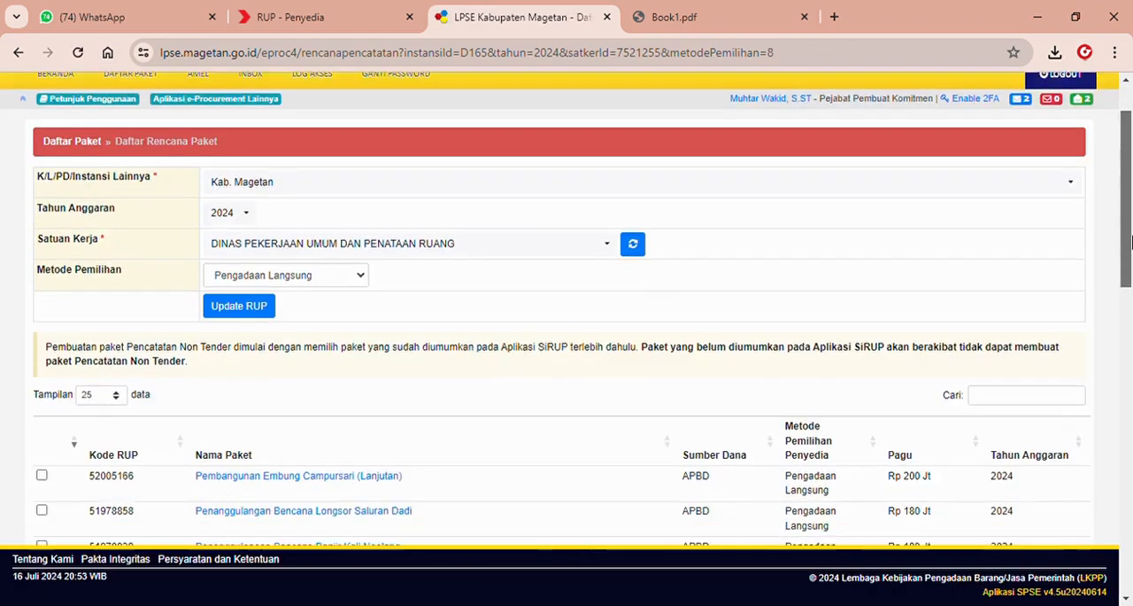
pyautogui.click(245, 243)
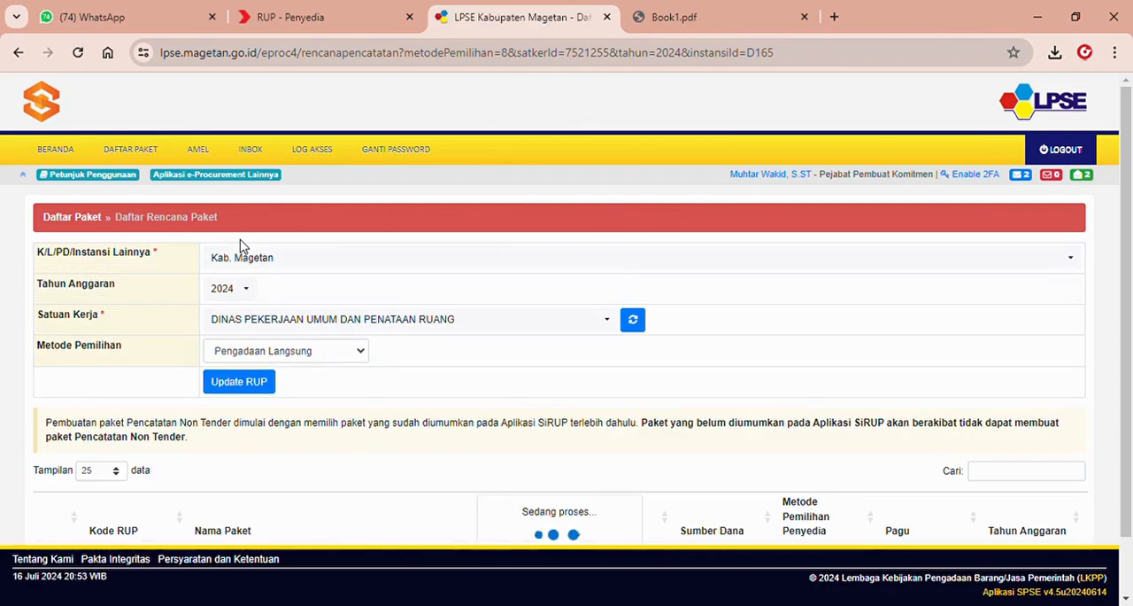
# Switch to SiRUP and filter Paket Penyedia by program 1.03.01, kegiatan 1.03.01.2.08 and sub-kegiatan 1.03.01.2.08.0003 Penyediaan Jasa Peralatan dan Perlengkapan Kantor.
pyautogui.click(265, 9)
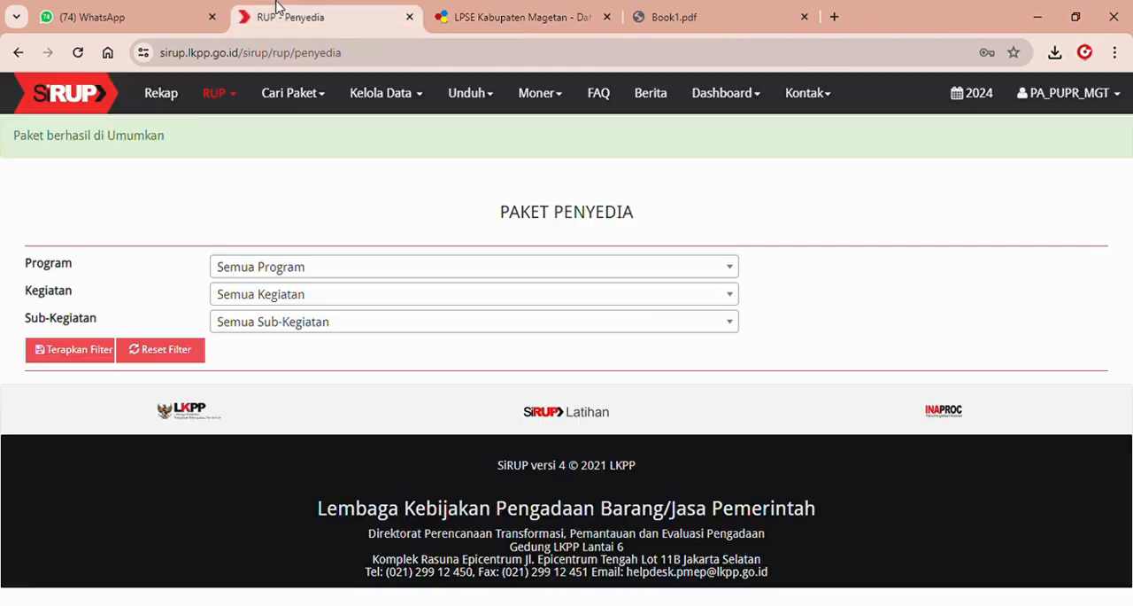
pyautogui.click(292, 269)
pyautogui.moveTo(731, 362); pyautogui.dragTo(731, 416)
pyautogui.click(609, 373)
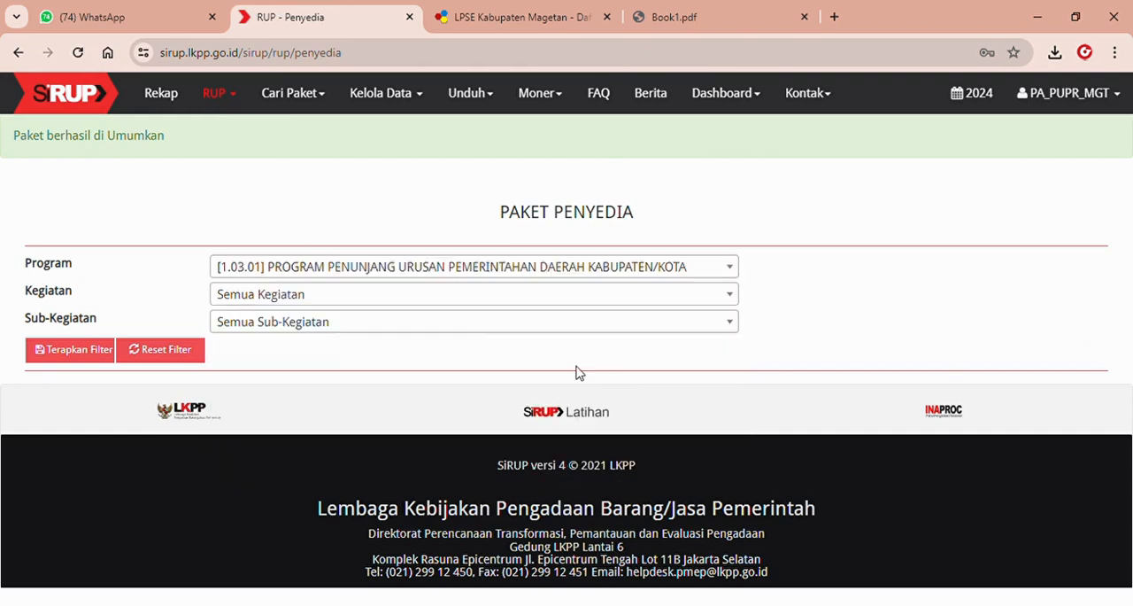
pyautogui.click(434, 301)
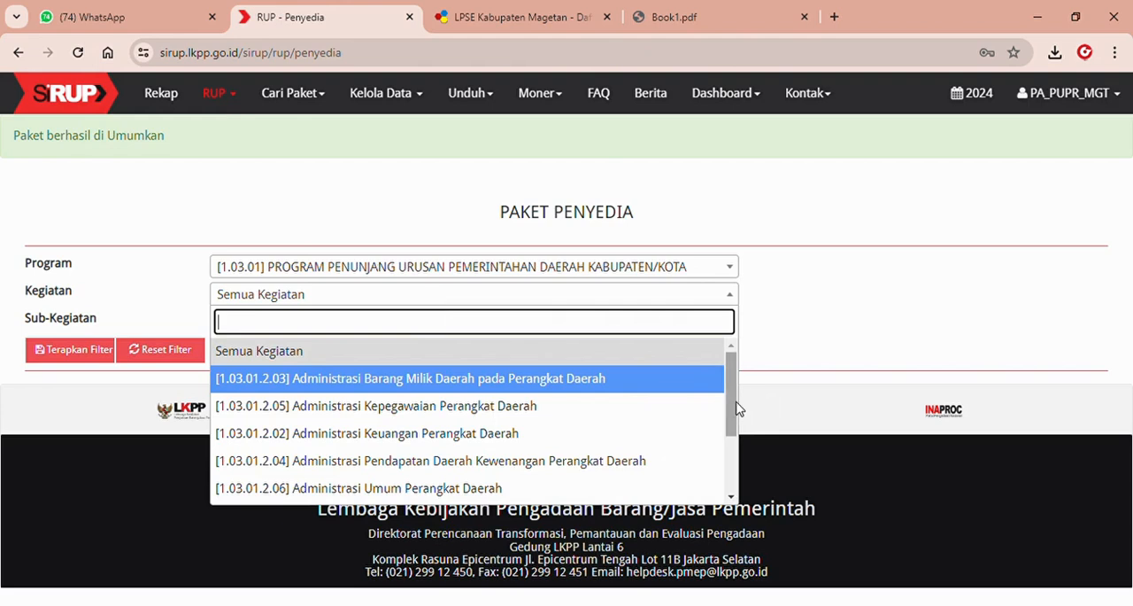
pyautogui.moveTo(731, 409); pyautogui.dragTo(732, 468)
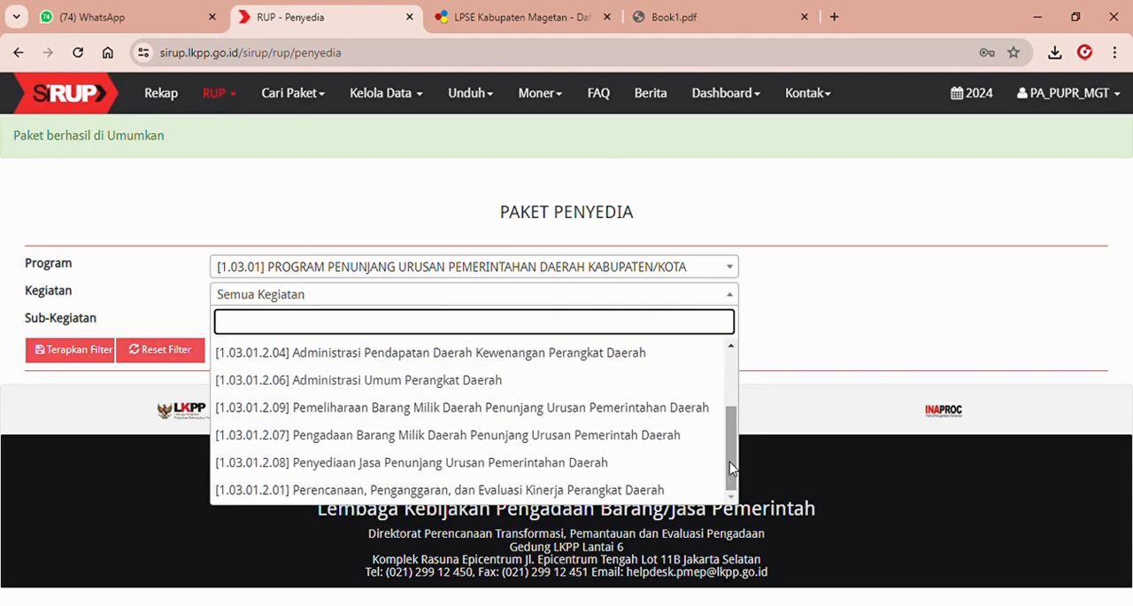
pyautogui.click(660, 477)
pyautogui.click(519, 324)
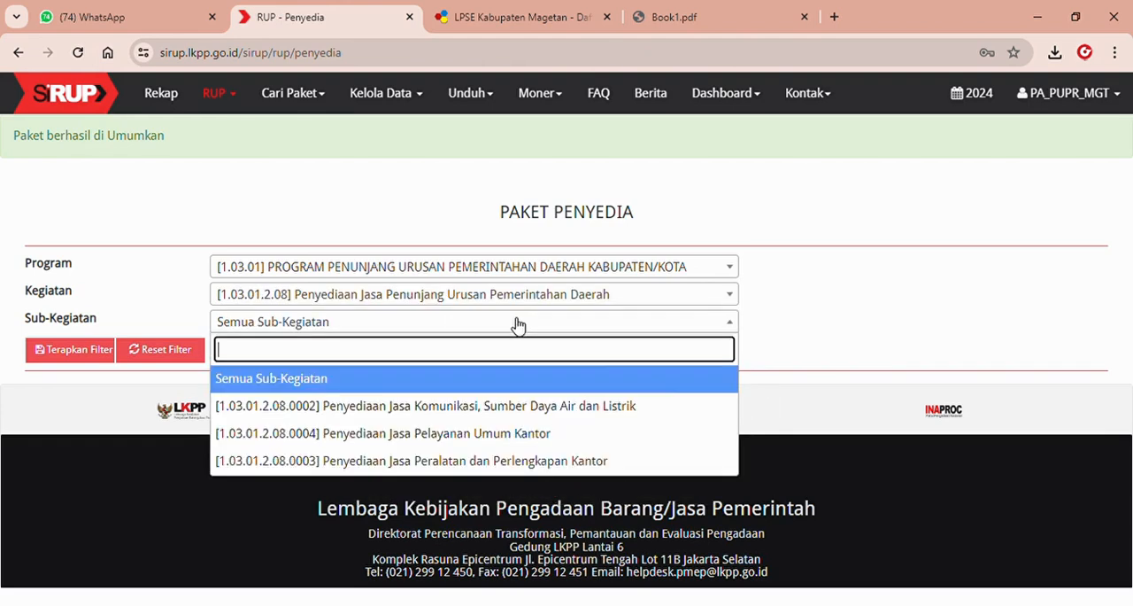
pyautogui.click(647, 460)
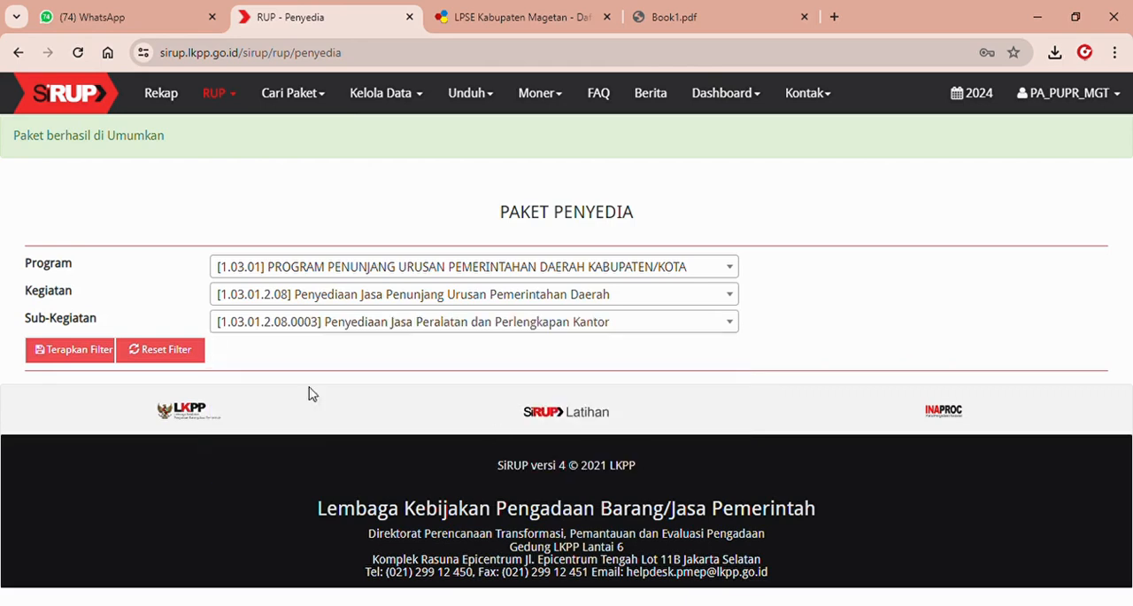
pyautogui.click(99, 355)
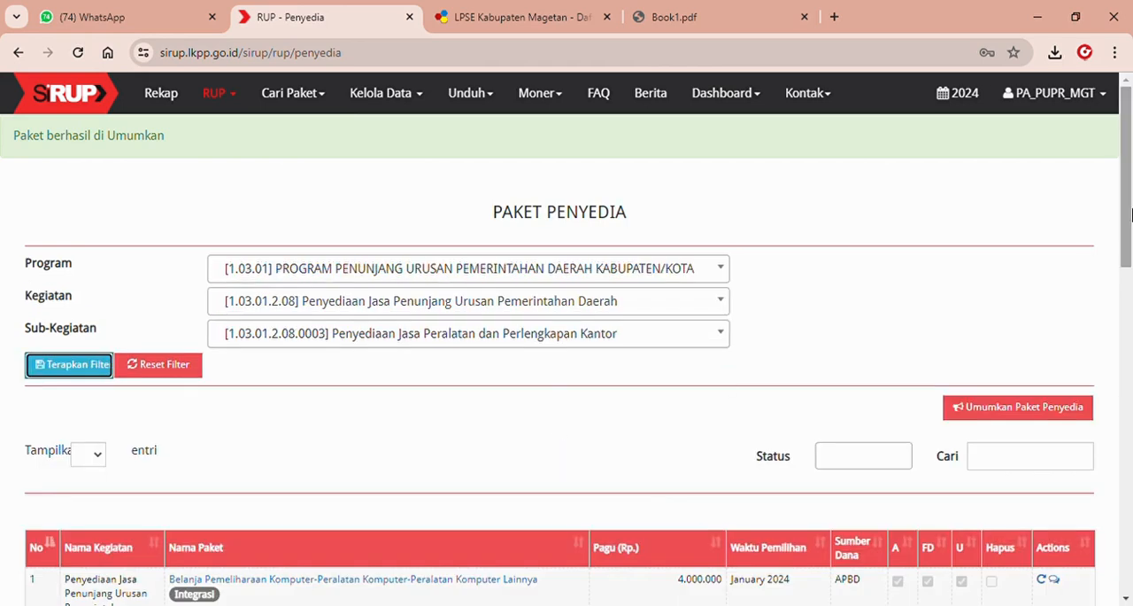
# Open the details of the 4.000.000 computer maintenance package and copy its Kode RUP.
pyautogui.moveTo(1131, 216); pyautogui.dragTo(1131, 285)
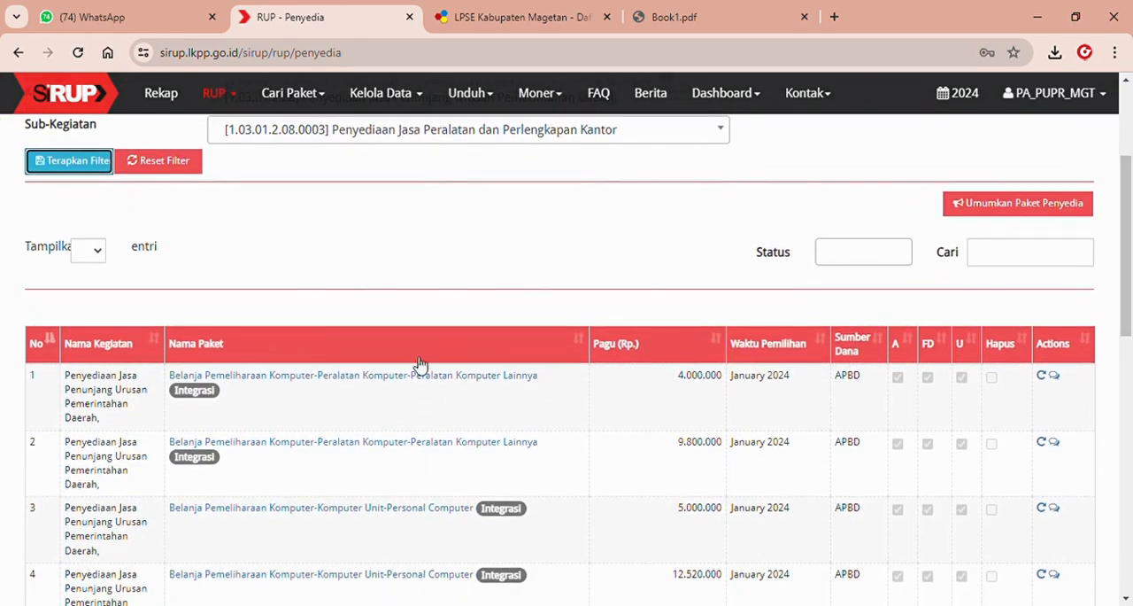
pyautogui.click(392, 377)
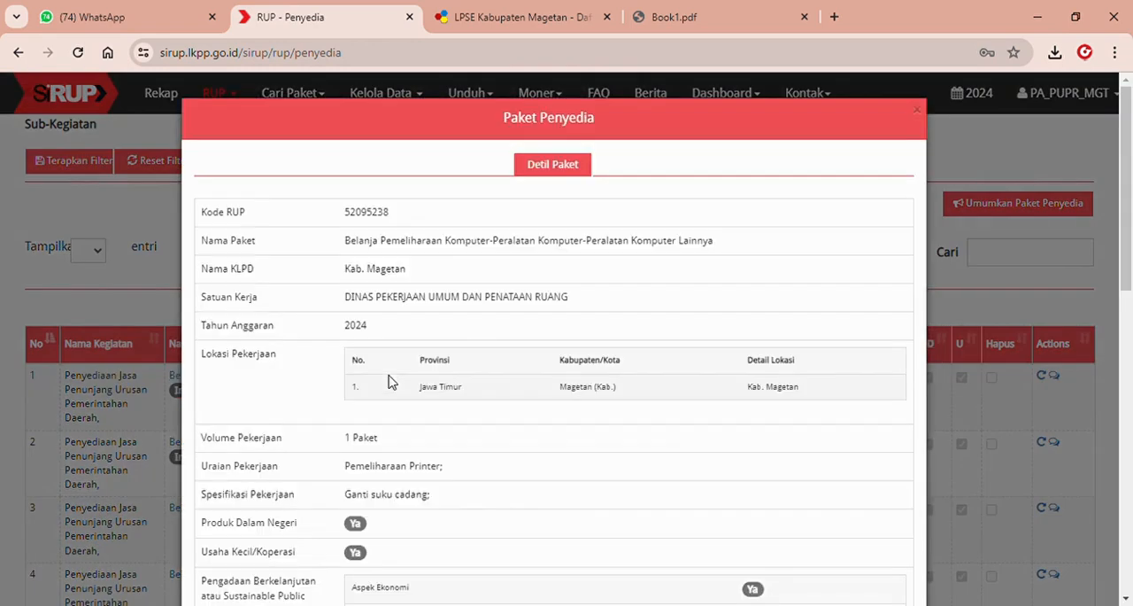
pyautogui.doubleClick(370, 214)
pyautogui.hotkey('ctrl', 'c')
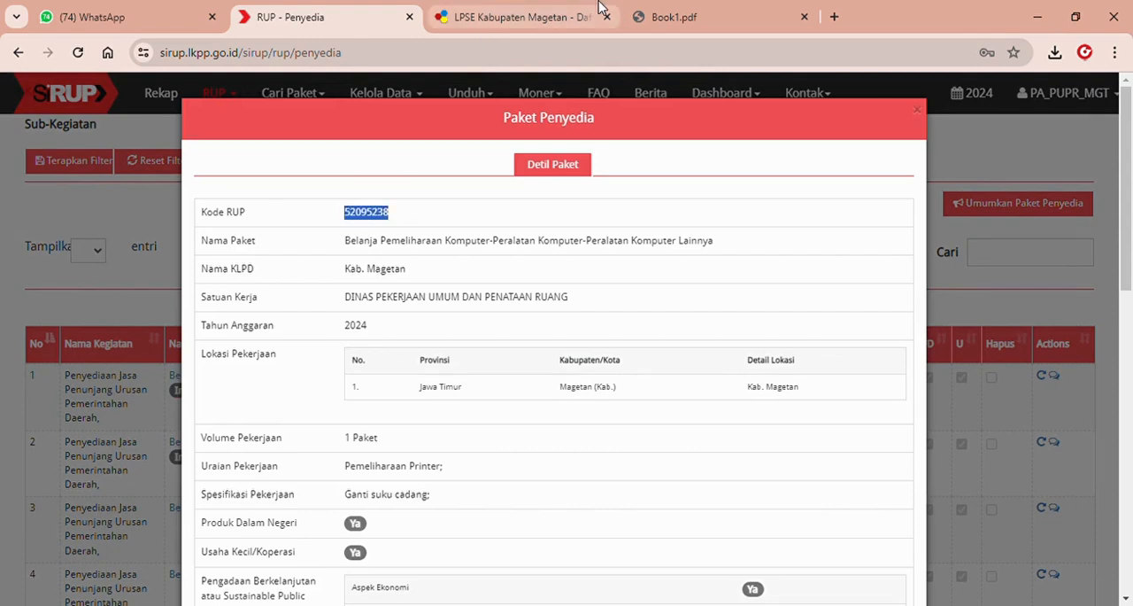
# Switch to LPSE Kabupaten Magetan, show all entries in the plan list and find the copied Kode RUP 52095238.
pyautogui.click(514, 17)
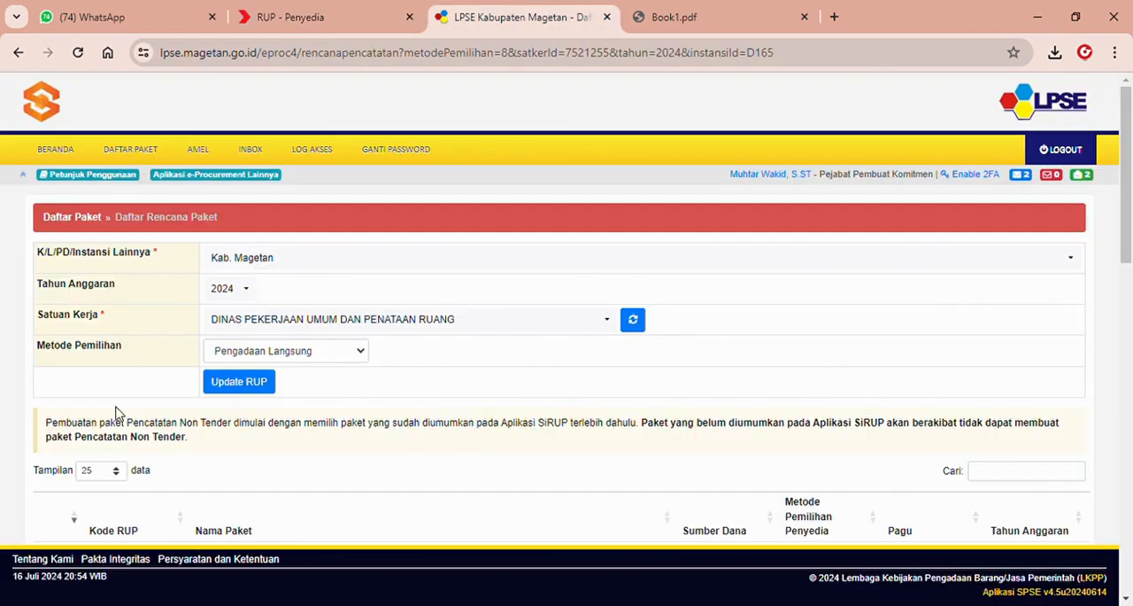
pyautogui.click(99, 473)
pyautogui.click(95, 528)
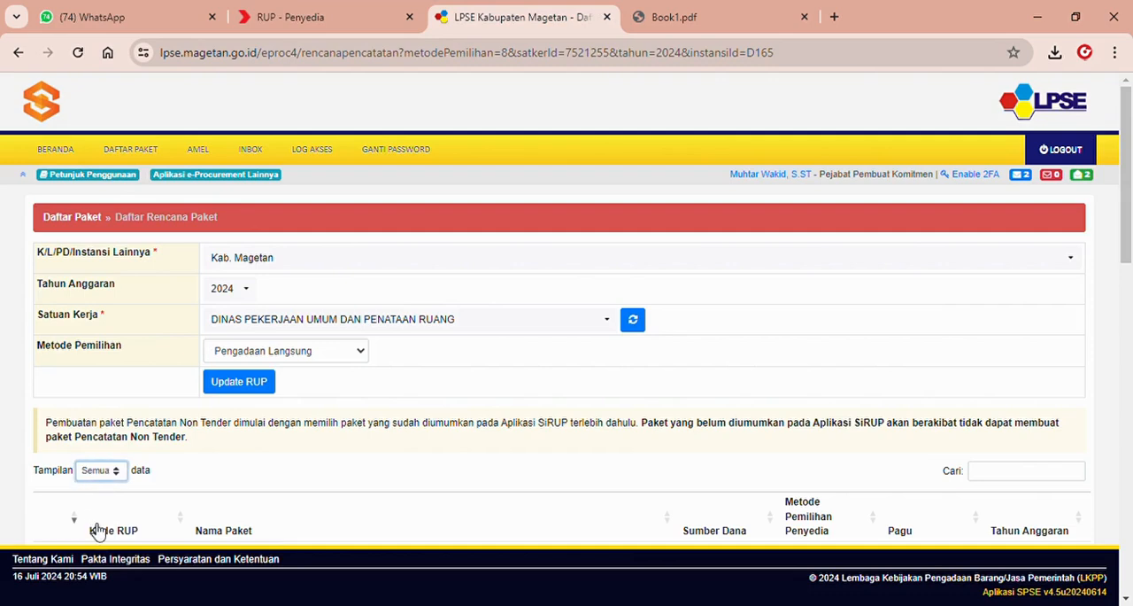
pyautogui.scroll(-2, 1132, 217)
pyautogui.scroll(-5, 1131, 217)
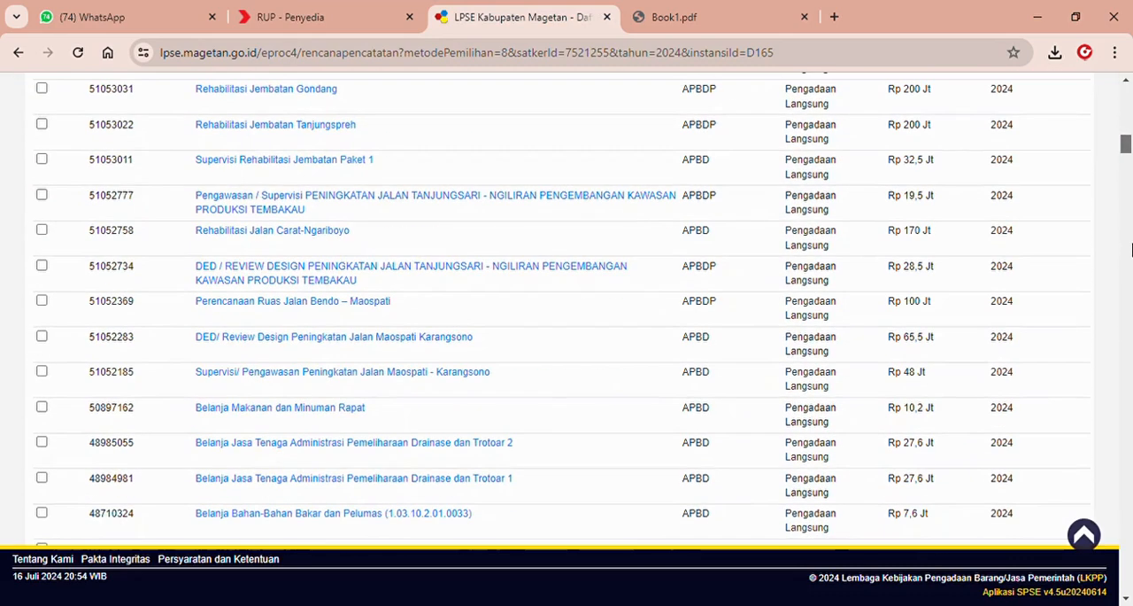
pyautogui.hotkey('ctrl', 'f')
pyautogui.hotkey('ctrl', 'v')
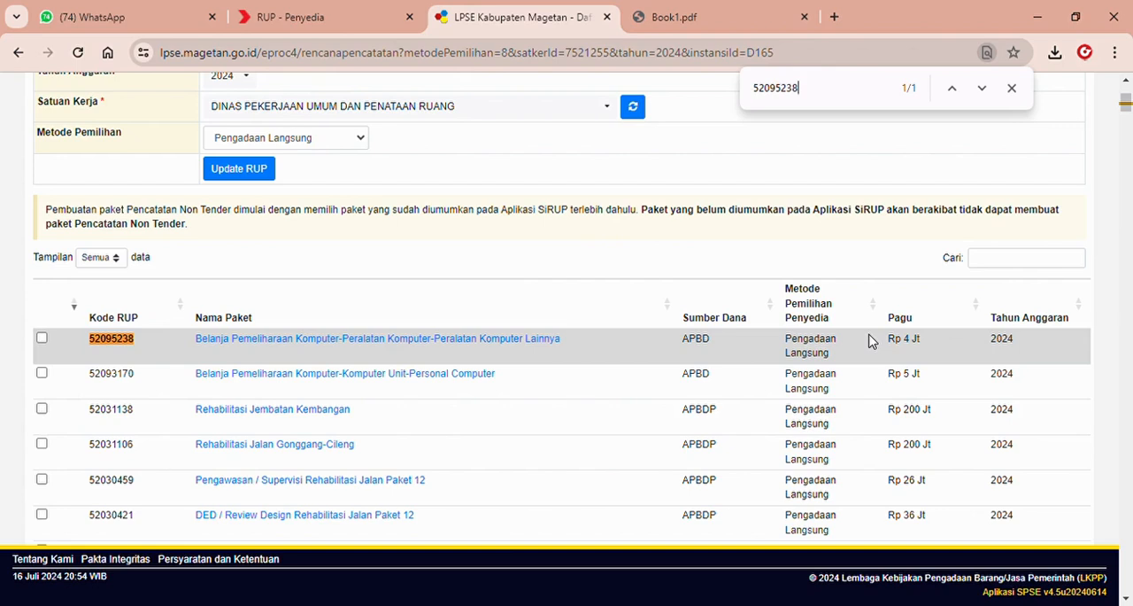
# Select the package with Kode RUP 52095238 and create a package from it, confirming that it is the right one.
pyautogui.click(41, 340)
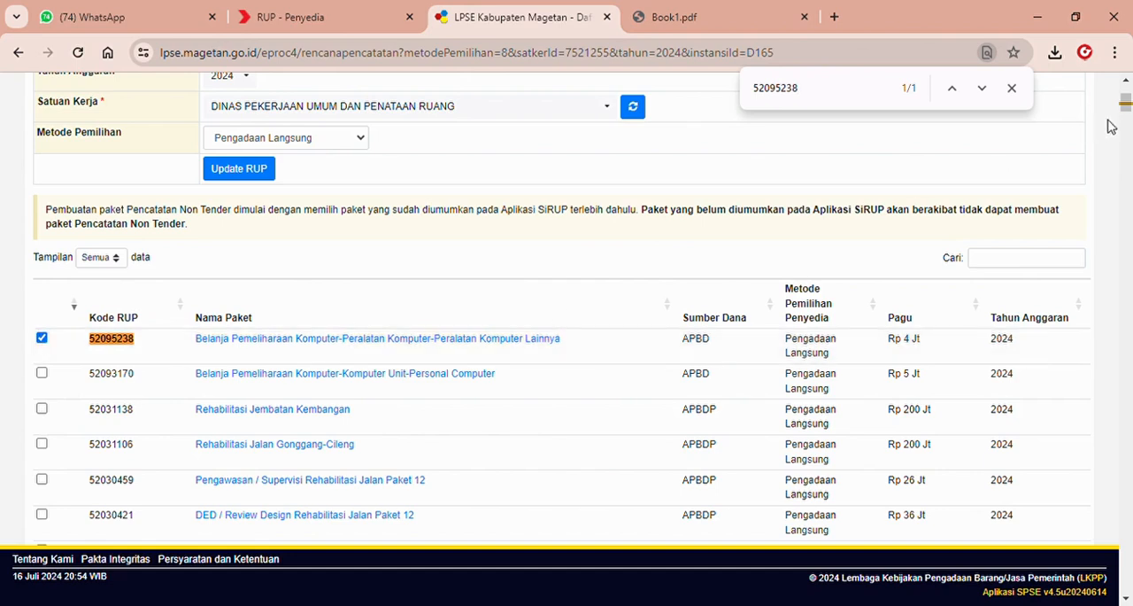
pyautogui.moveTo(1127, 105); pyautogui.dragTo(1127, 580)
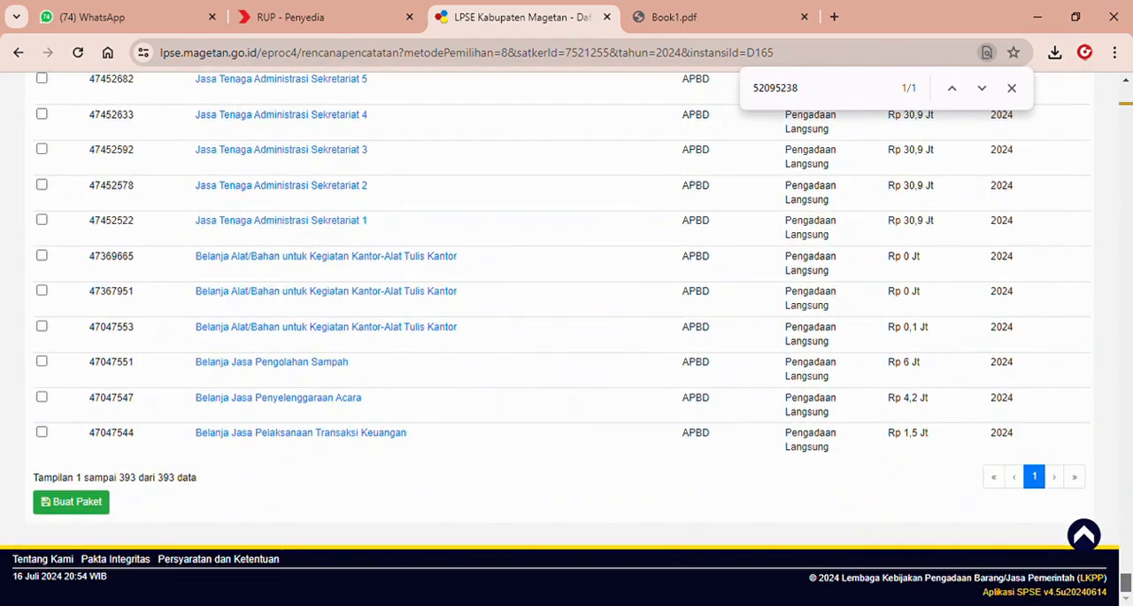
pyautogui.click(105, 503)
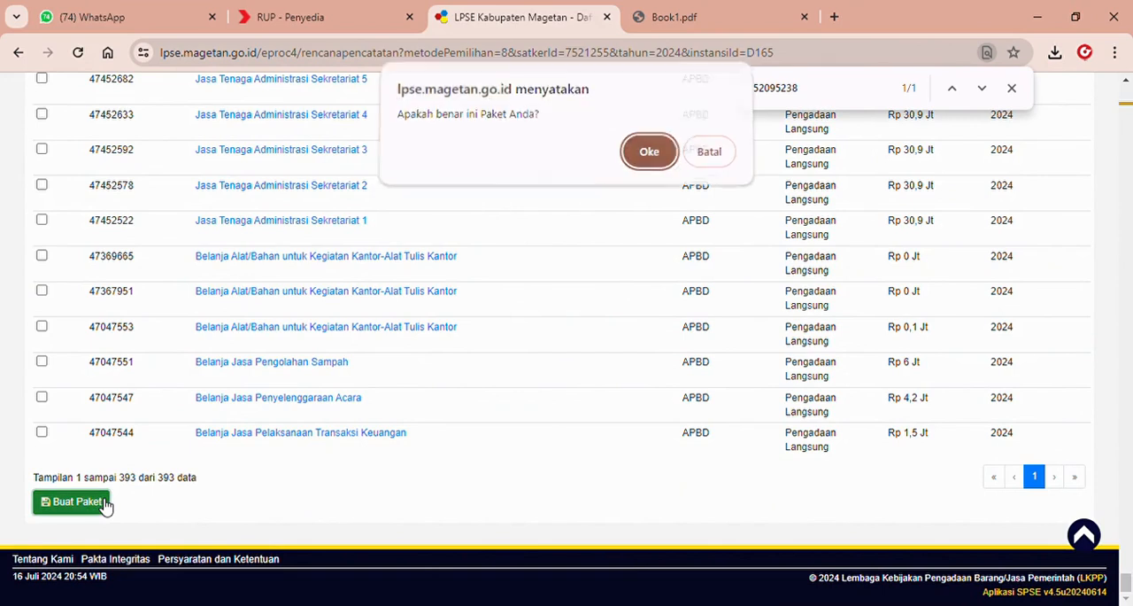
pyautogui.click(645, 158)
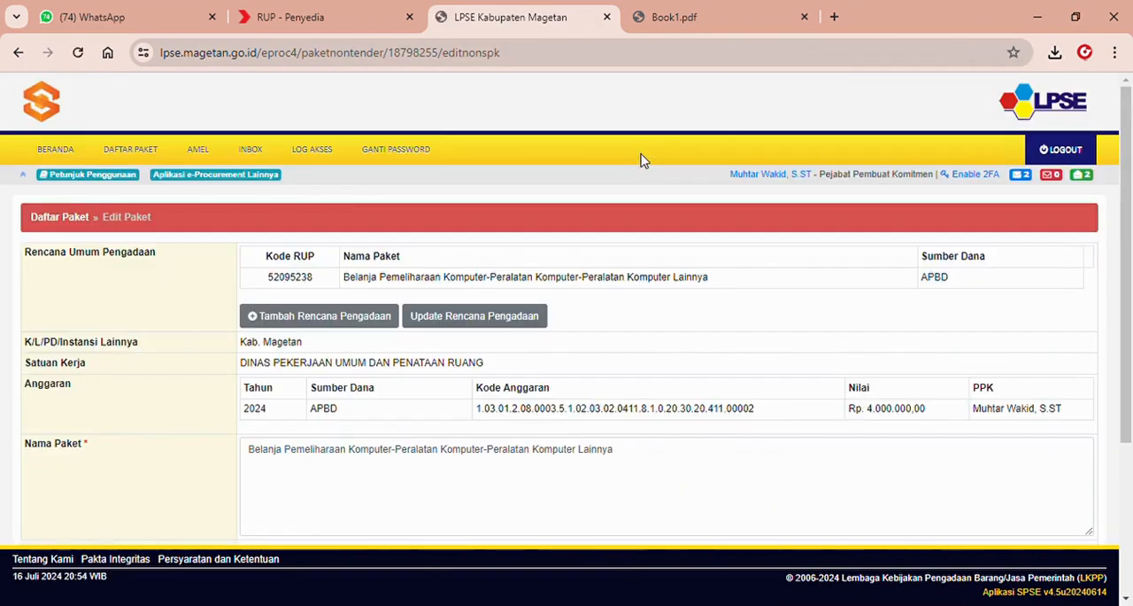
# Review the new package's budget, name and work location, then save and create the package.
pyautogui.moveTo(1130, 162); pyautogui.dragTo(1130, 212)
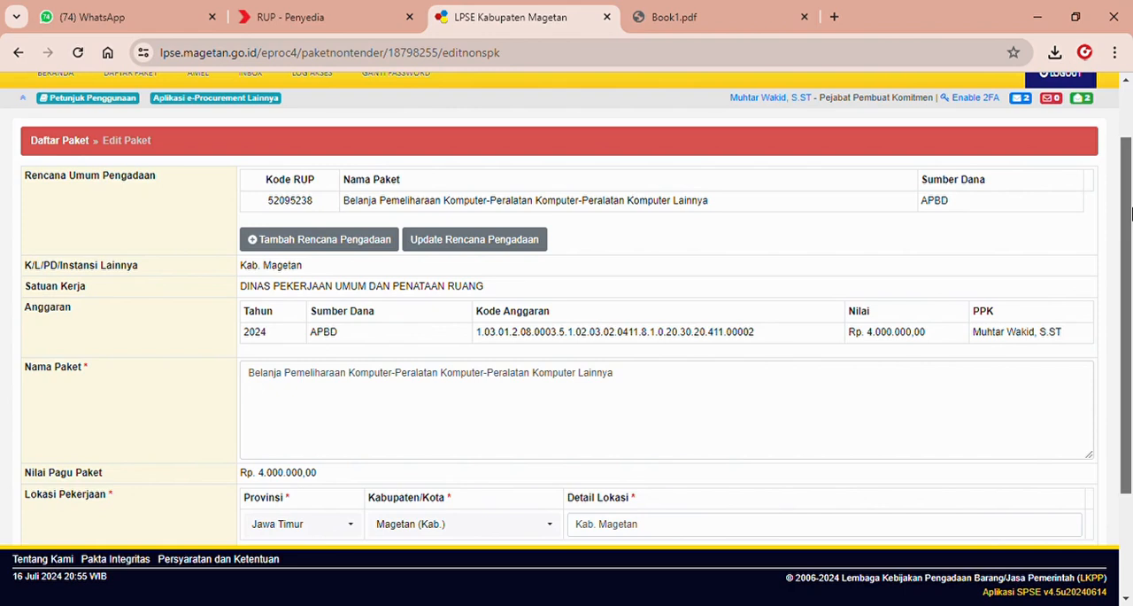
pyautogui.moveTo(1131, 213); pyautogui.dragTo(1130, 290)
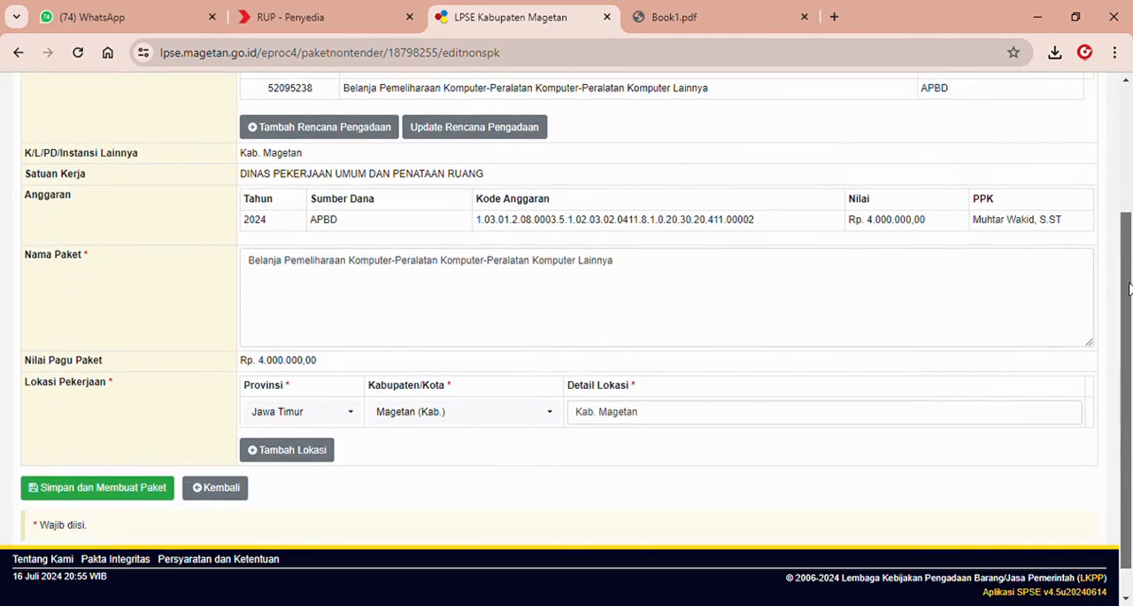
pyautogui.click(144, 488)
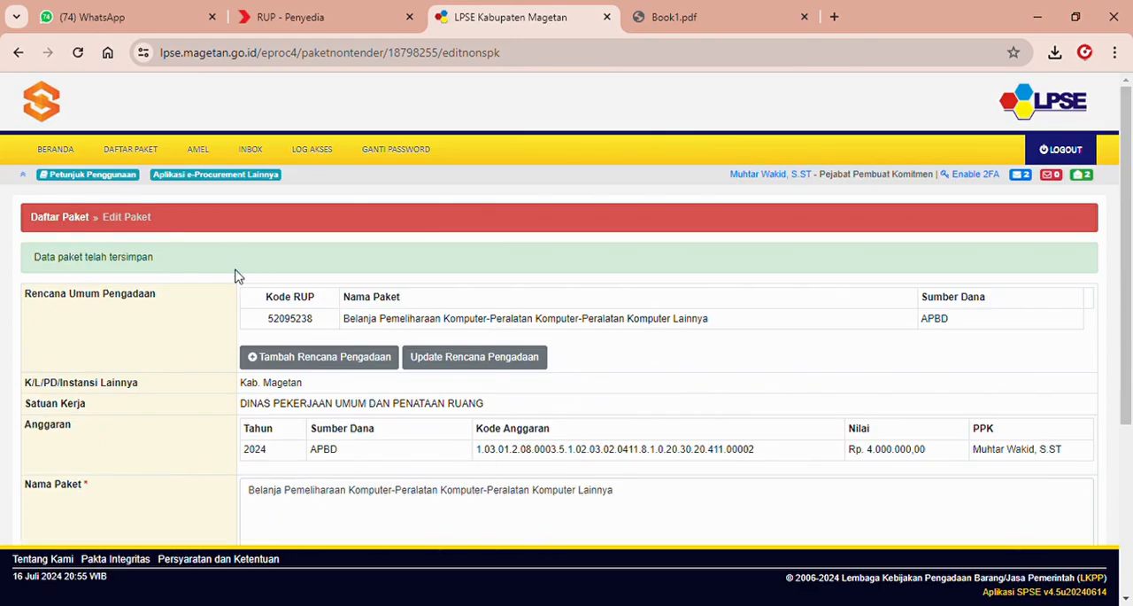
# Open the Paket Pencatatan form of the draft computer maintenance package dated 16 Juli 2024 from the Pencatatan Non Tender list.
pyautogui.click(139, 150)
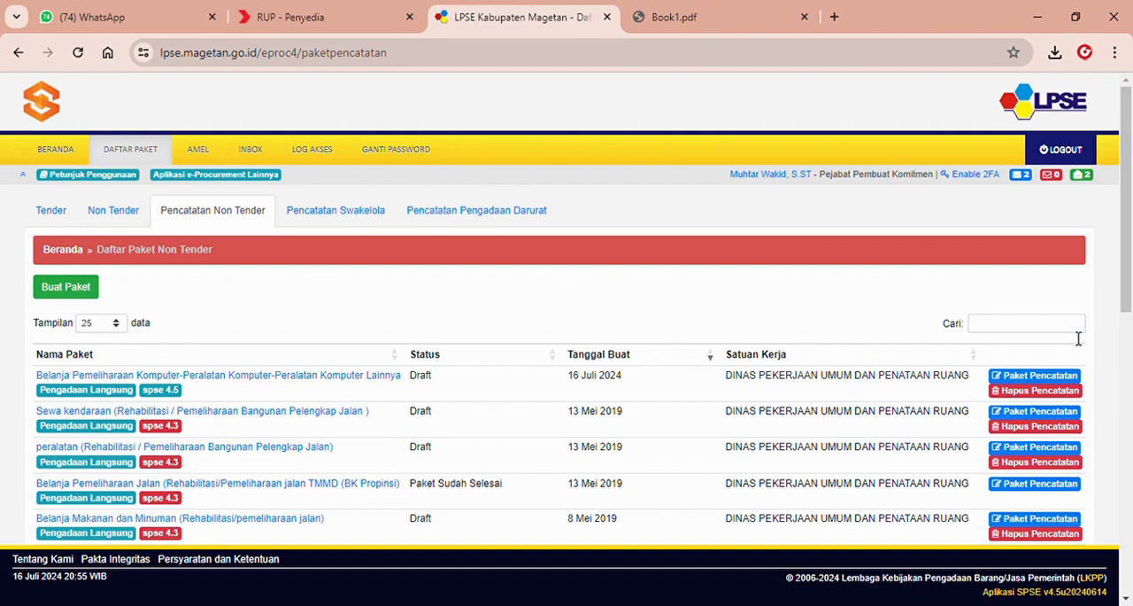
pyautogui.click(1046, 377)
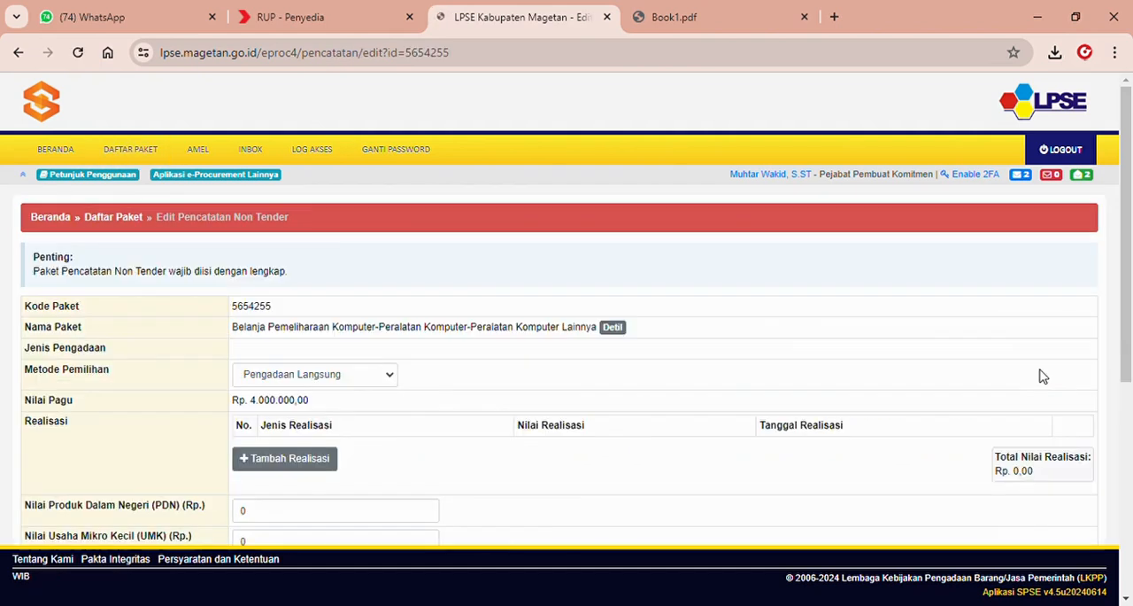
pyautogui.moveTo(1130, 274); pyautogui.dragTo(1132, 363)
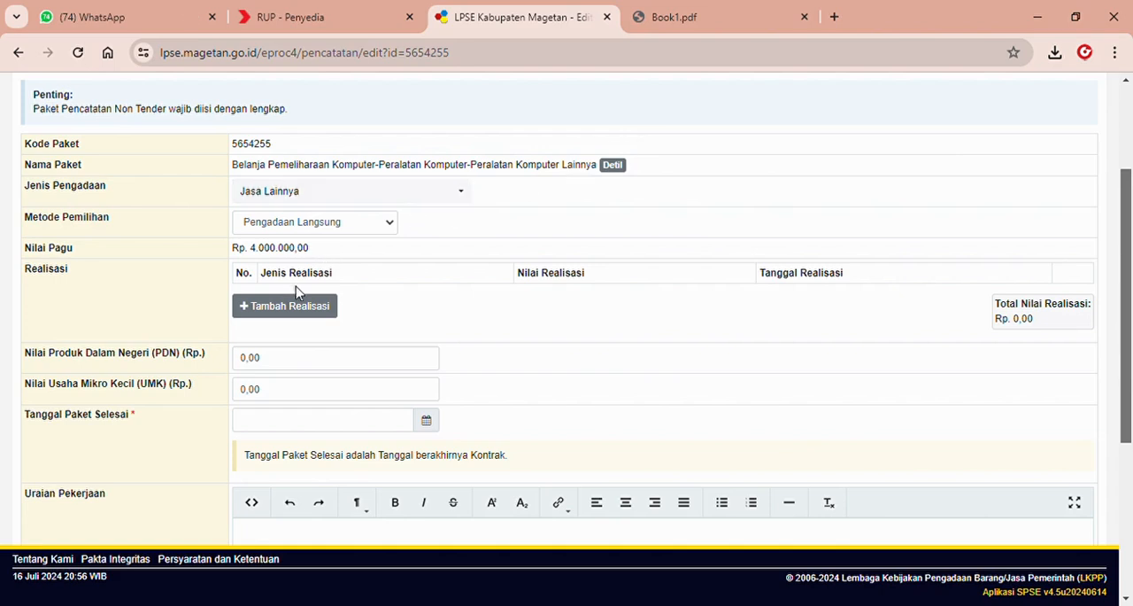
# Start a new realisasi for the package with Bukti Pembayaran Non SPK and Jenis Realisasi Bukti Pembelian.
pyautogui.click(293, 309)
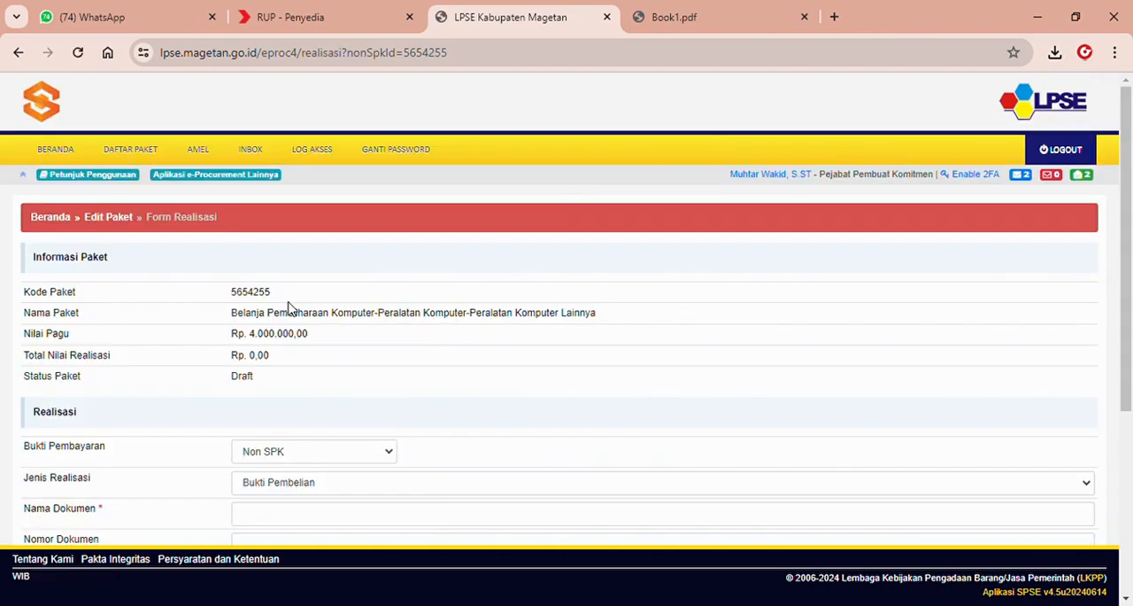
pyautogui.moveTo(1130, 257); pyautogui.dragTo(1130, 325)
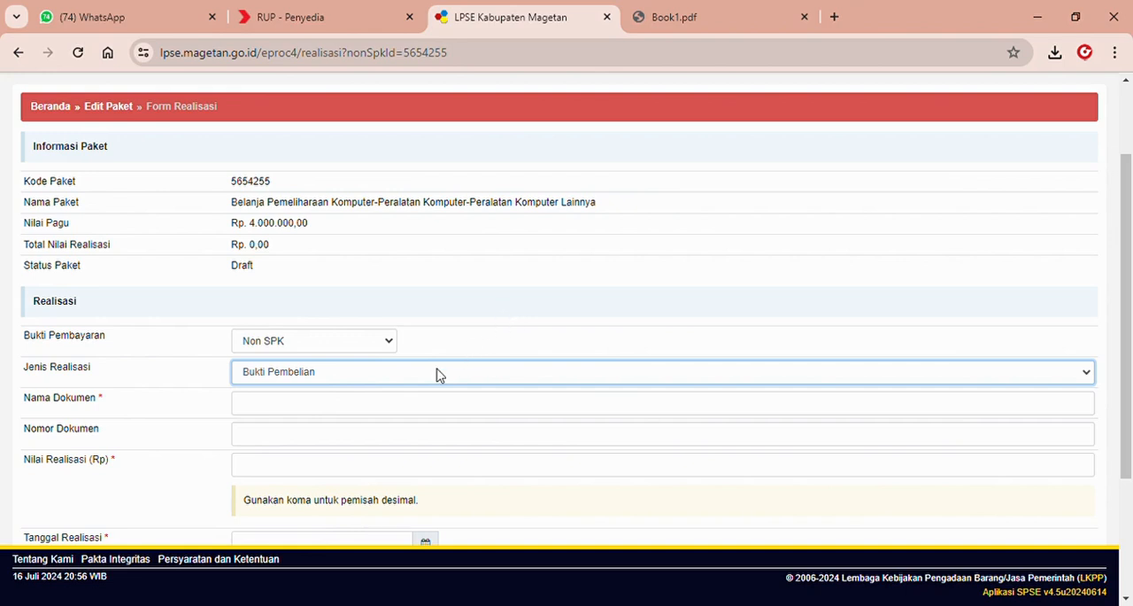
pyautogui.click(397, 411)
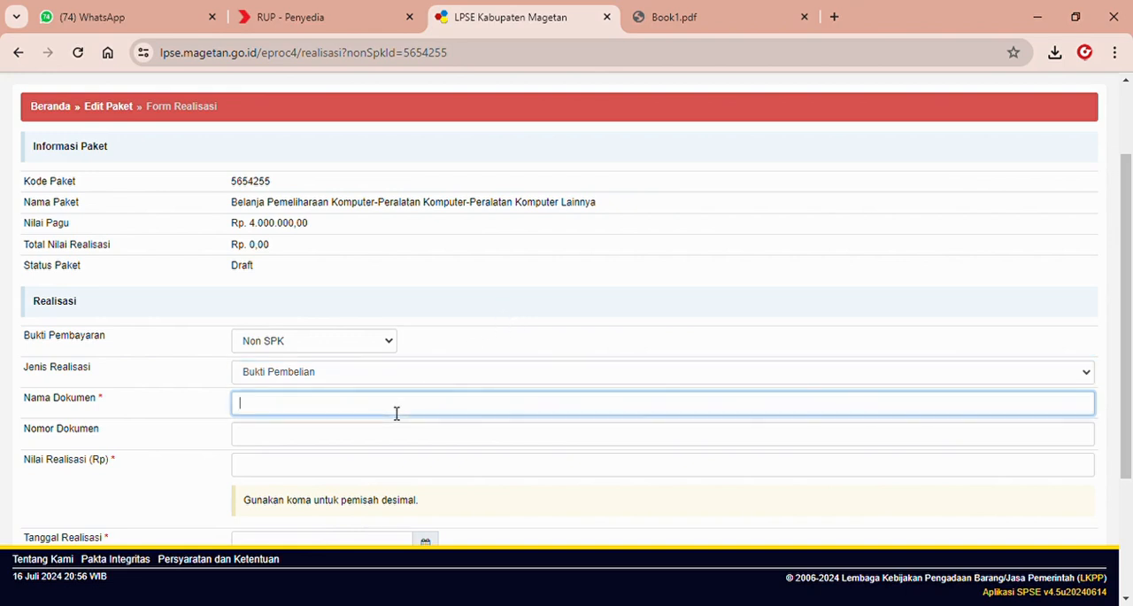
pyautogui.hotkey('alt', 'Tab')
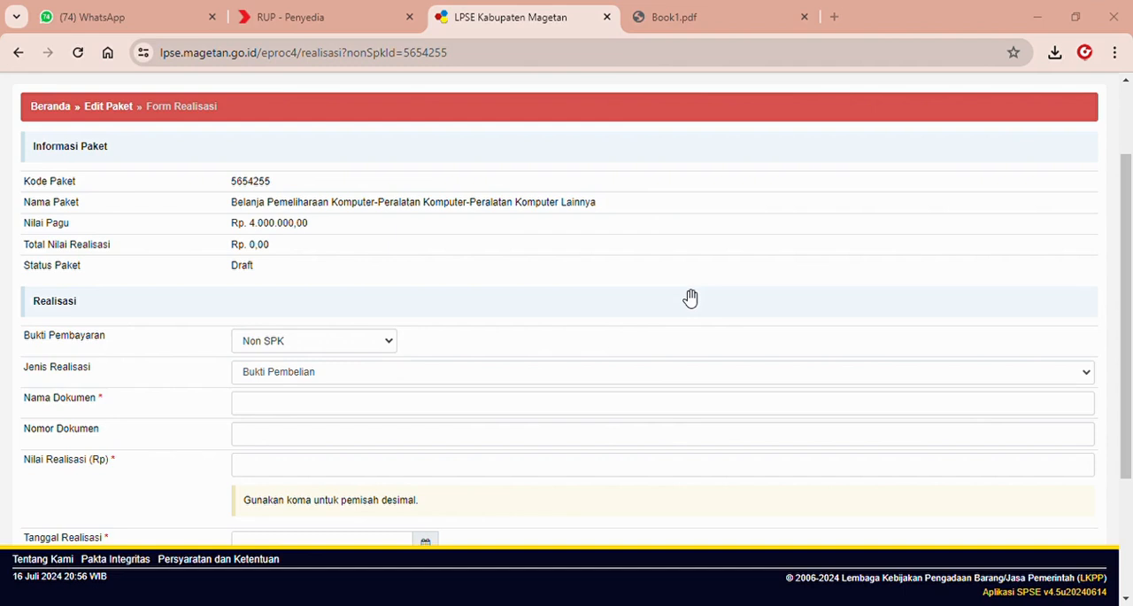
pyautogui.hotkey('alt', 'Tab')
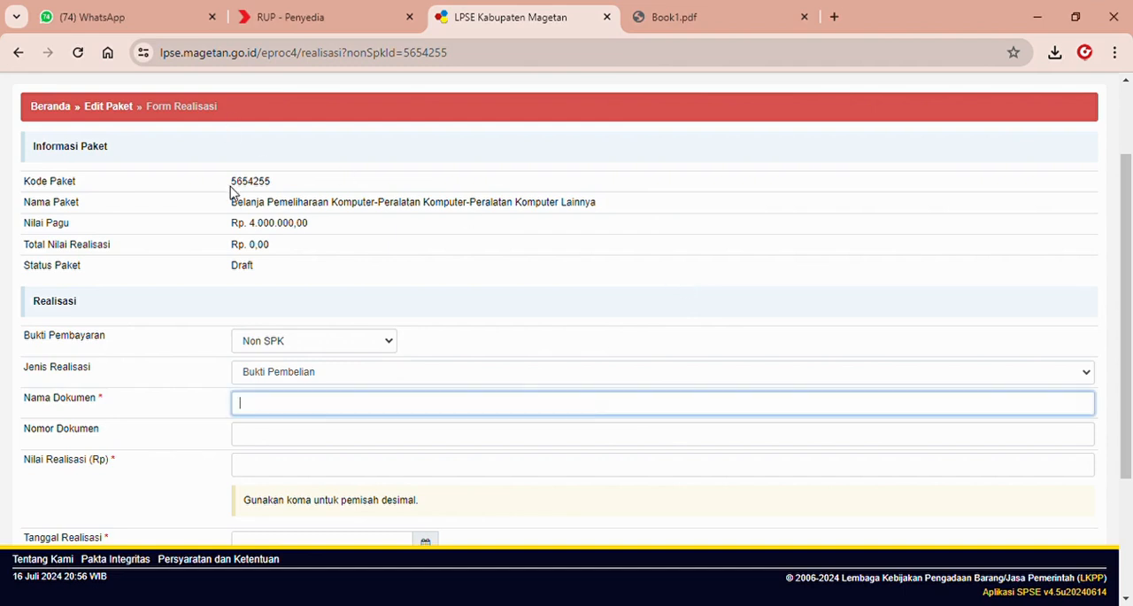
# Copy the package name into Nama Dokumen as "Belanja Pemeliharaan Komputer-Peralatan Komputer-Peralatan Komputer Lainnya", without leading spaces.
pyautogui.moveTo(230, 202); pyautogui.dragTo(610, 208)
pyautogui.hotkey('ctrl', 'c')
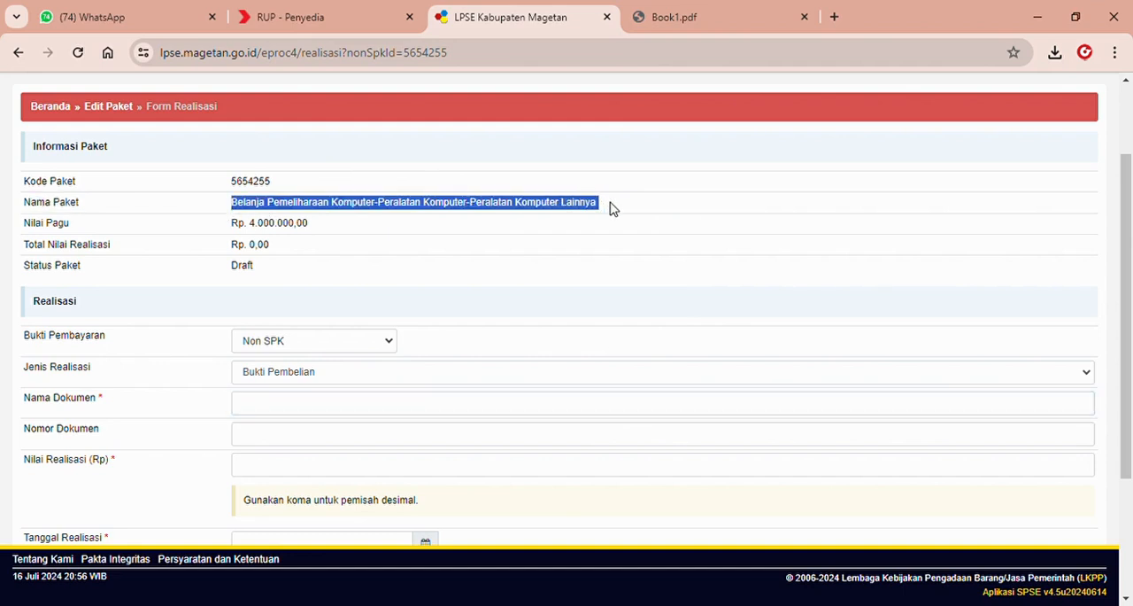
pyautogui.click(309, 403)
pyautogui.hotkey('ctrl', 'v')
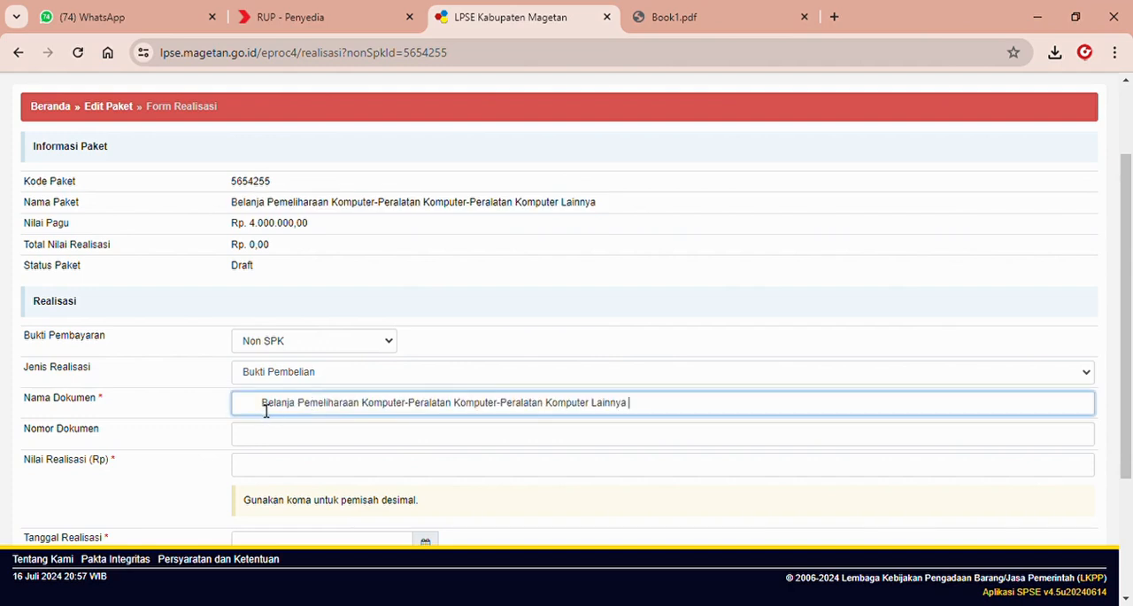
pyautogui.press('BackSpace')
pyautogui.press('BackSpace')
pyautogui.press('BackSpace')
pyautogui.press('BackSpace')
pyautogui.press('BackSpace')
pyautogui.press('BackSpace')
pyautogui.press('BackSpace')
pyautogui.hotkey('alt', 'Tab')
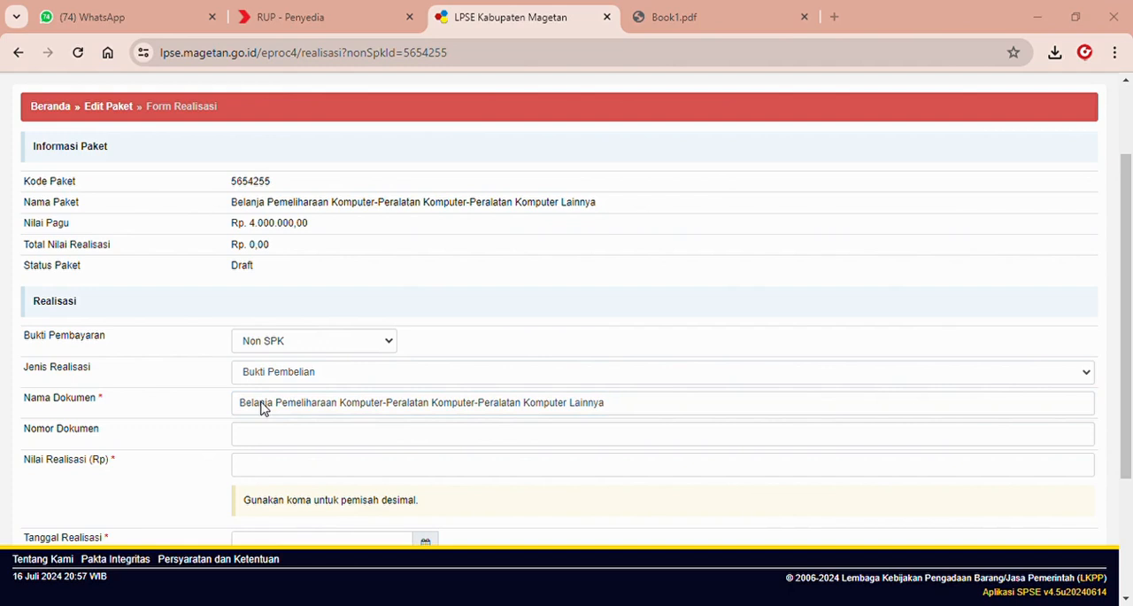
pyautogui.click(261, 408)
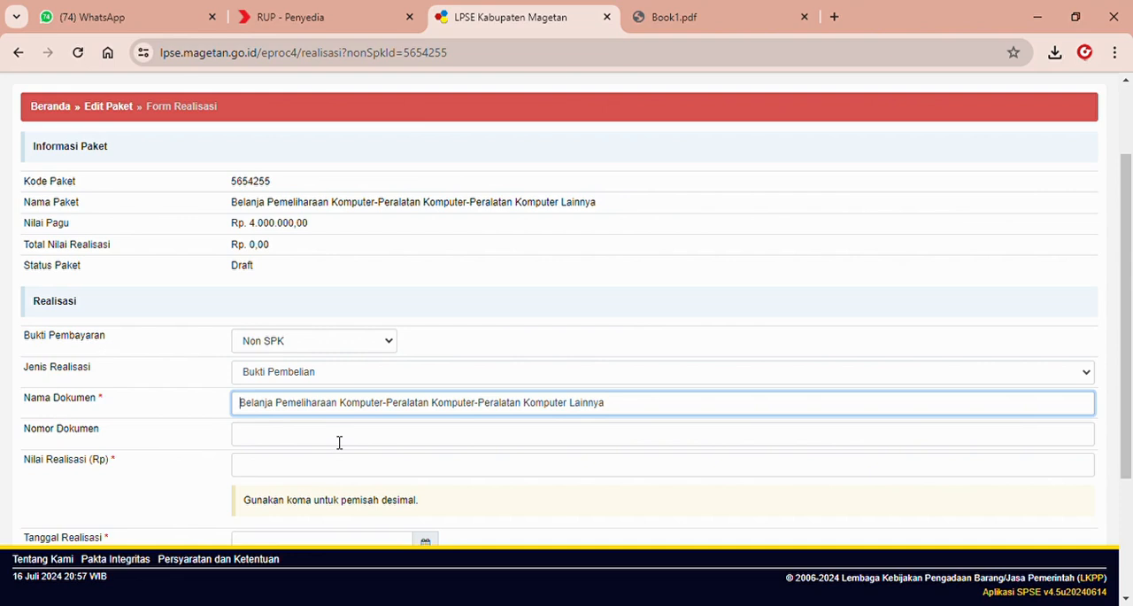
# Set the Nilai Realisasi to 370000.
pyautogui.moveTo(1128, 251); pyautogui.dragTo(1128, 277)
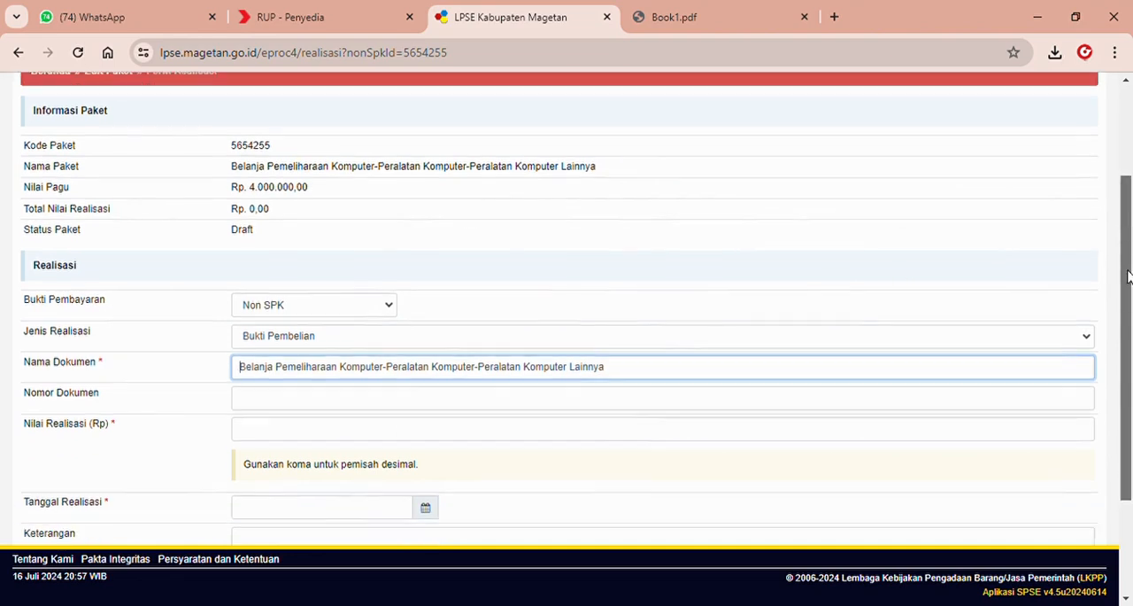
pyautogui.click(323, 430)
pyautogui.hotkey('alt', 'Tab')
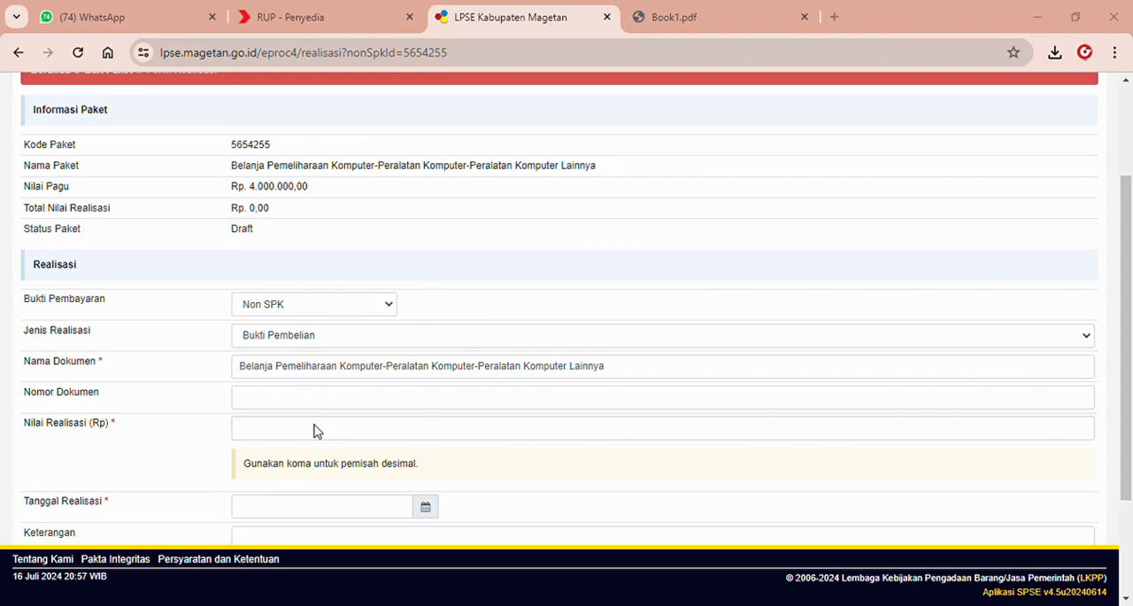
pyautogui.click(321, 431)
pyautogui.write('37')
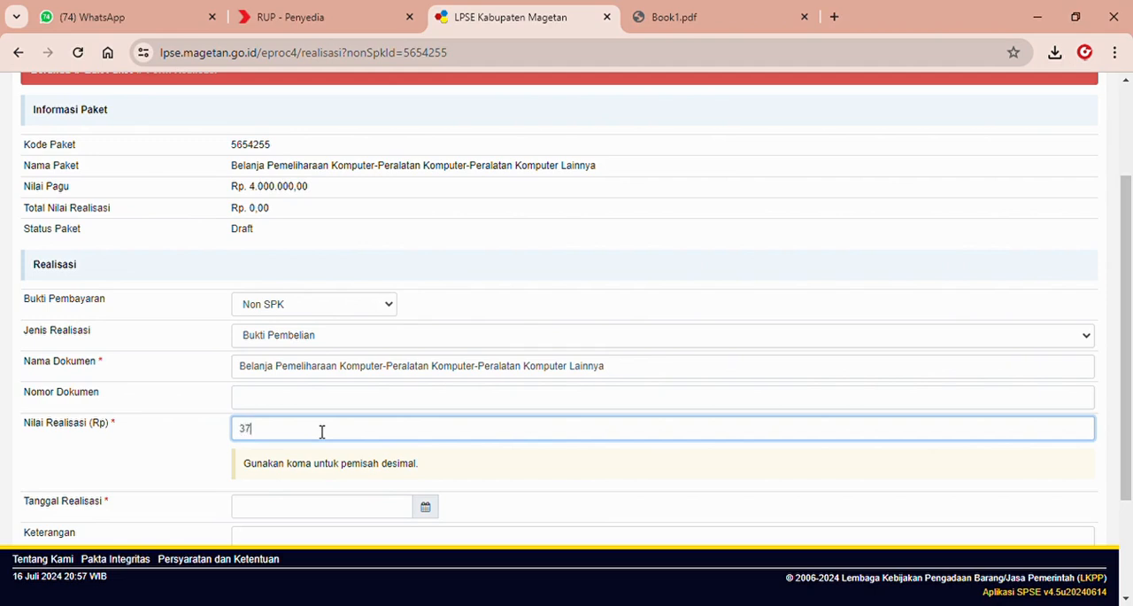
pyautogui.write('0000')
# Set the Tanggal Realisasi to 03-06-2024.
pyautogui.click(390, 514)
pyautogui.hotkey('alt', 'Tab')
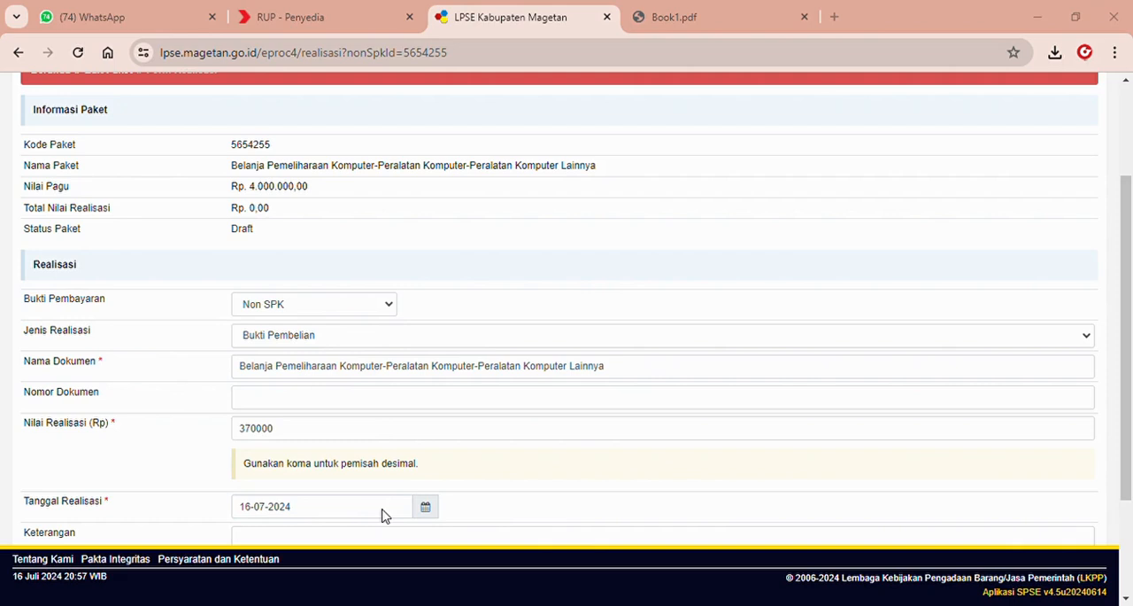
pyautogui.hotkey('alt', 'Tab')
pyautogui.click(287, 506)
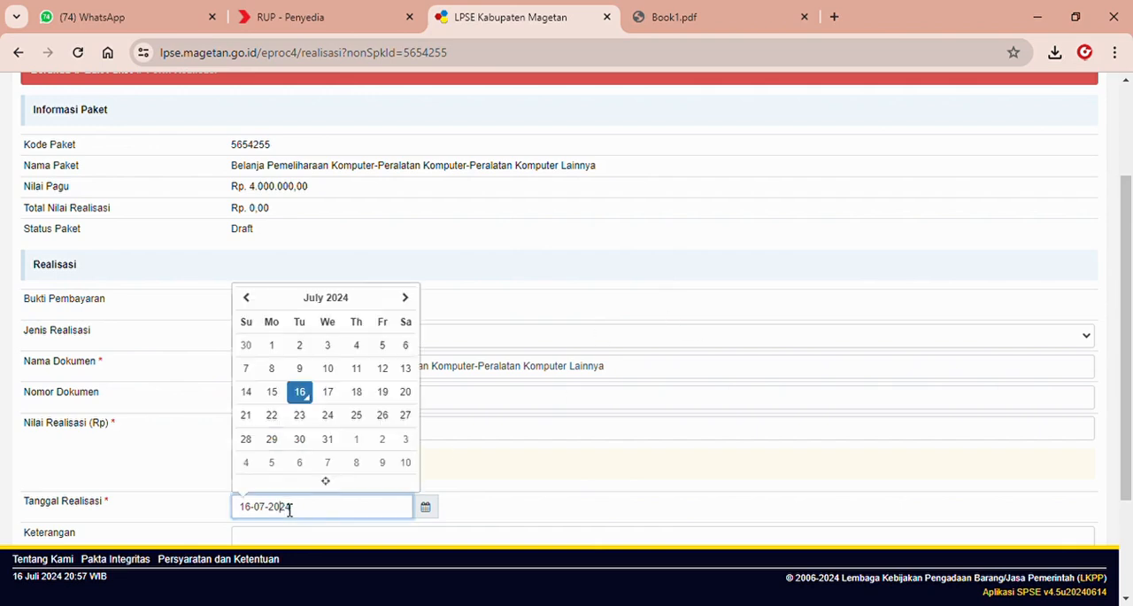
pyautogui.click(248, 298)
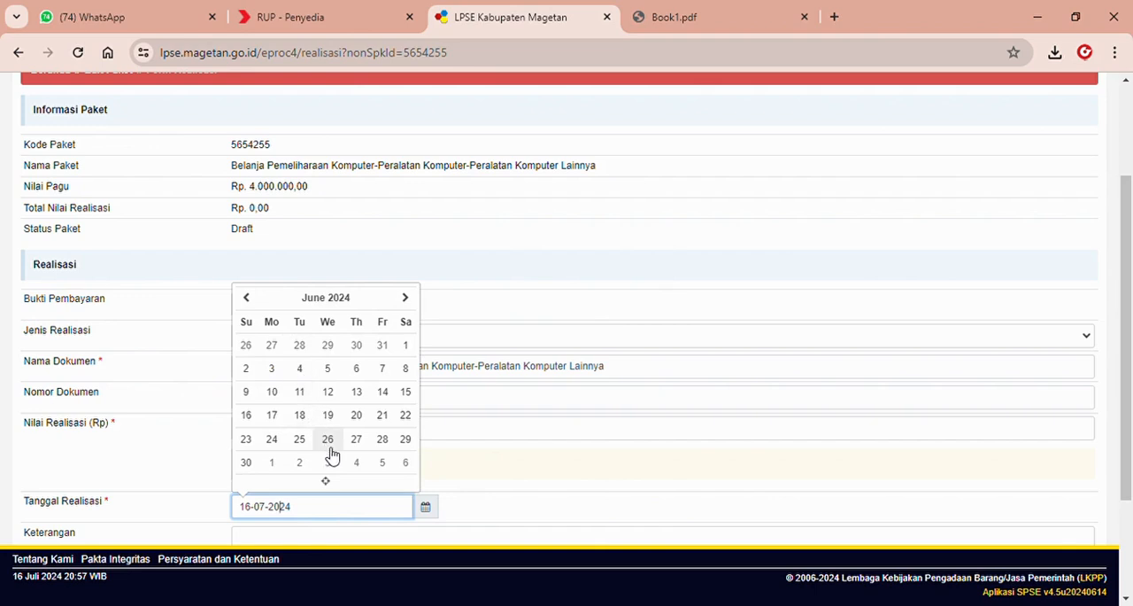
pyautogui.click(273, 369)
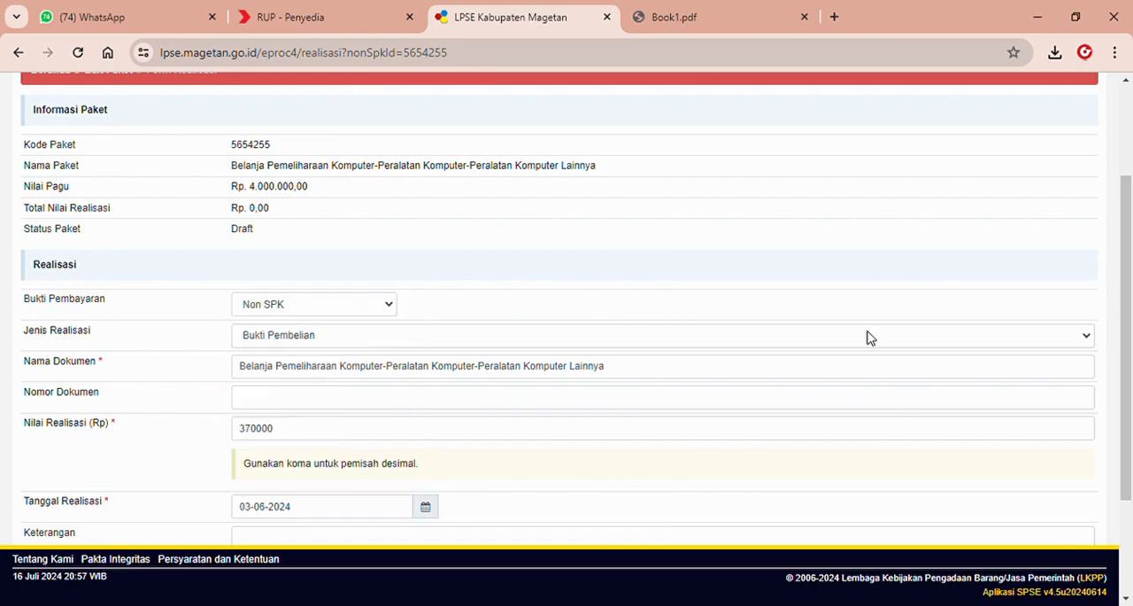
# Leave Keterangan blank and save the realisasi.
pyautogui.scroll(-3, 1129, 286)
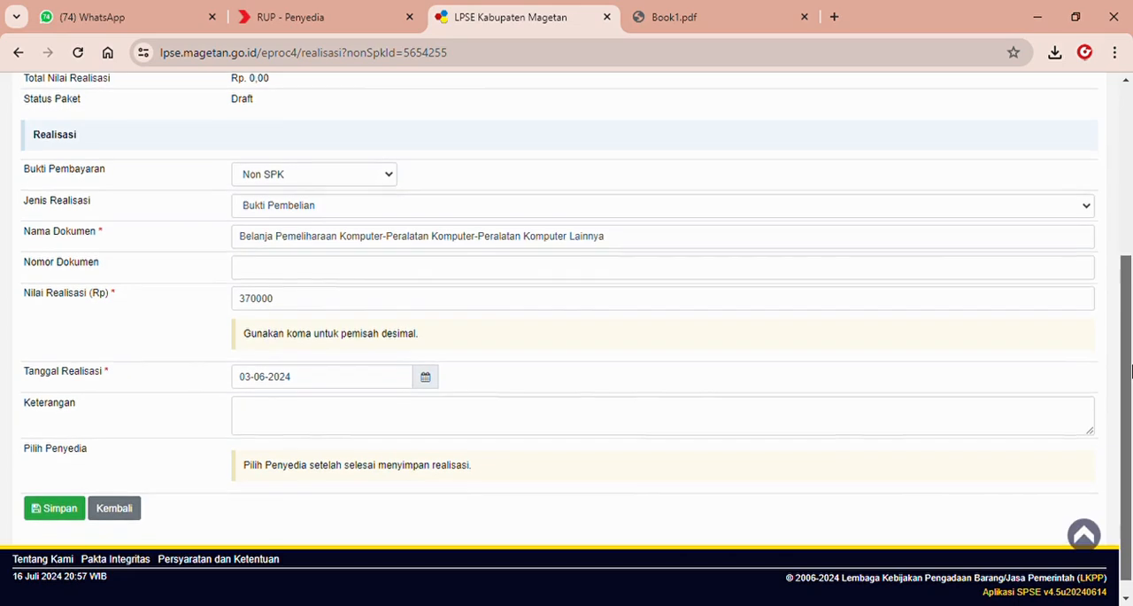
pyautogui.click(310, 410)
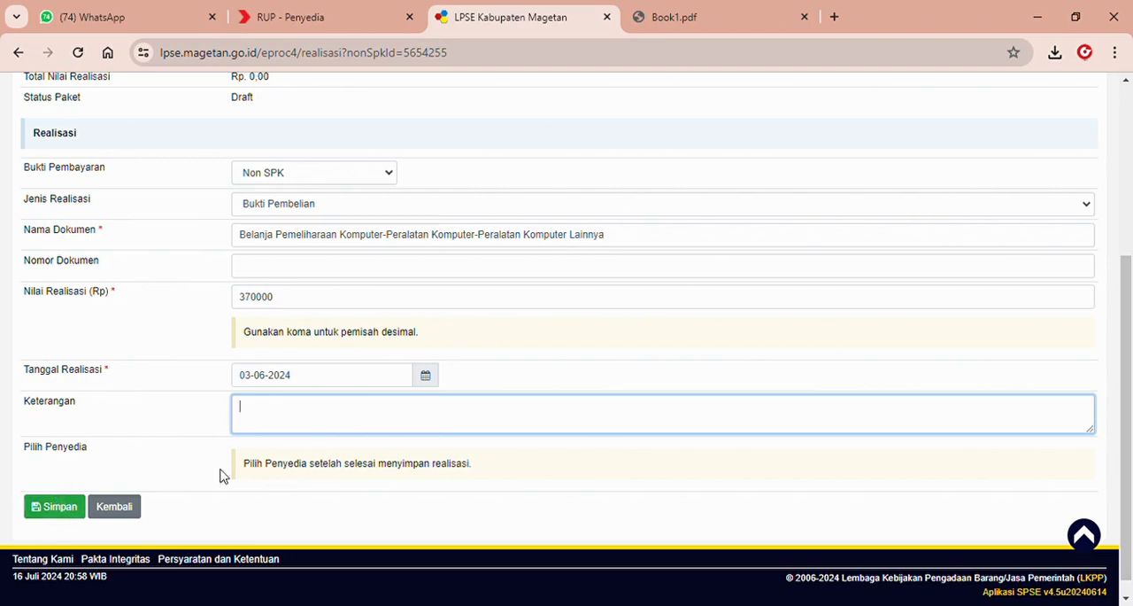
pyautogui.click(51, 513)
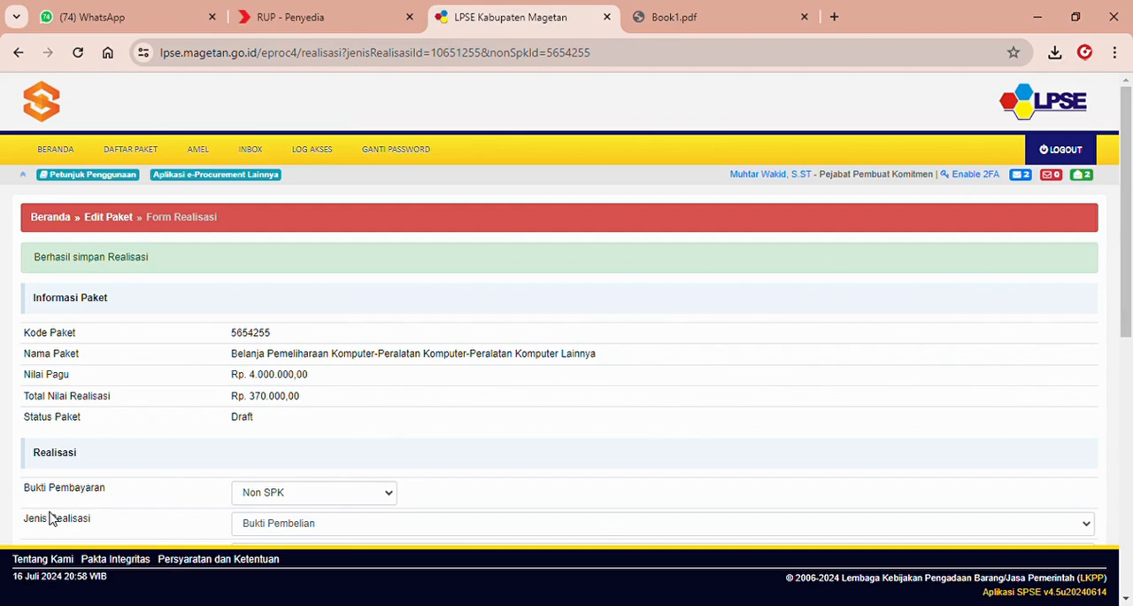
pyautogui.moveTo(1129, 237); pyautogui.dragTo(1132, 488)
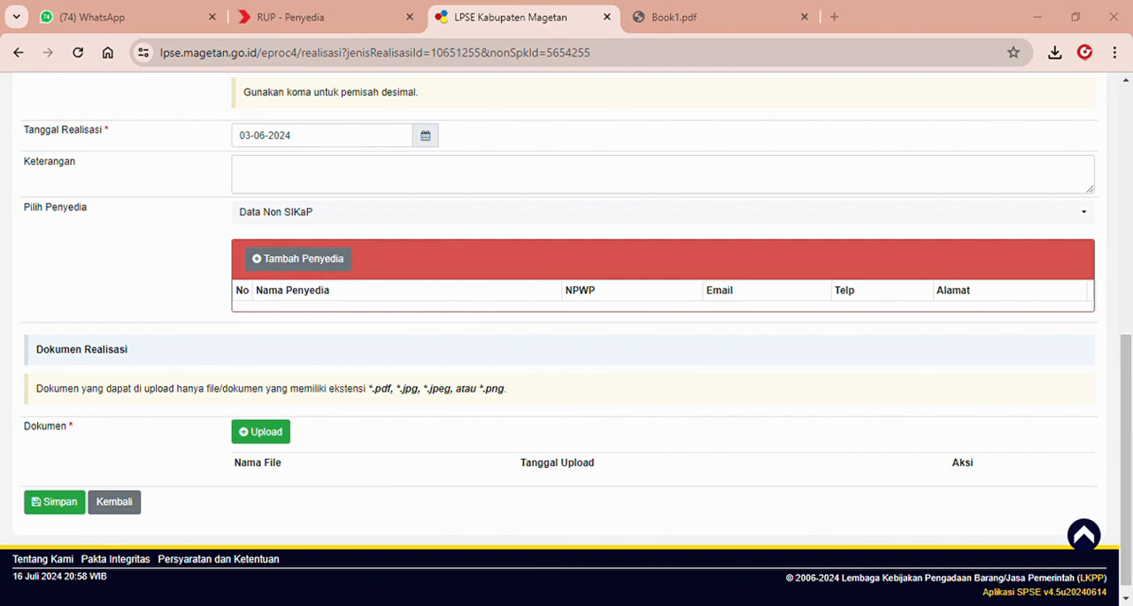
pyautogui.click(724, 538)
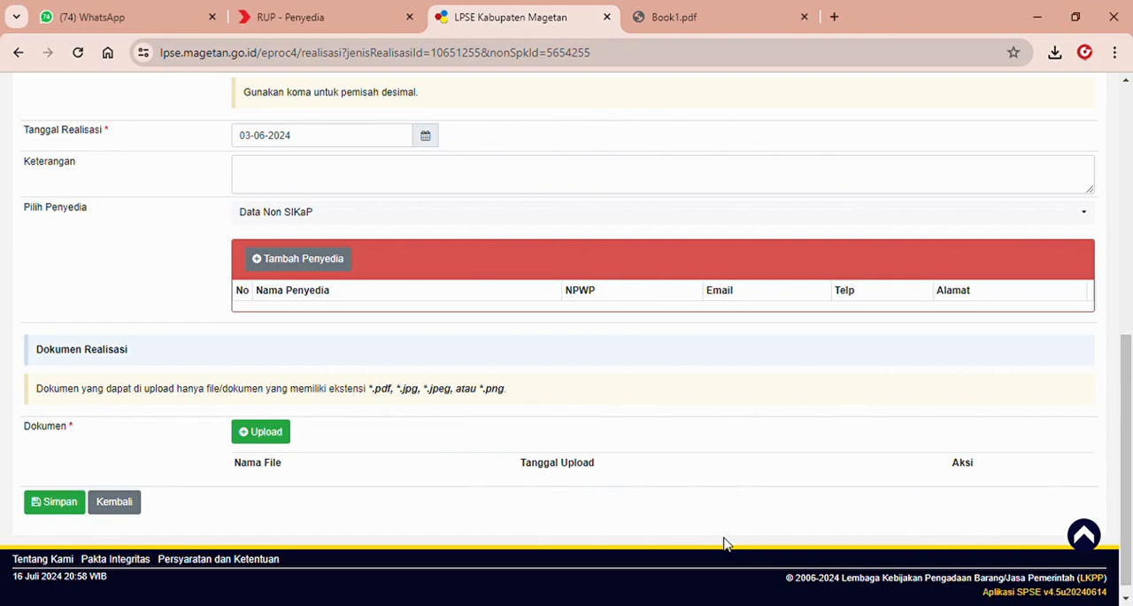
pyautogui.click(336, 263)
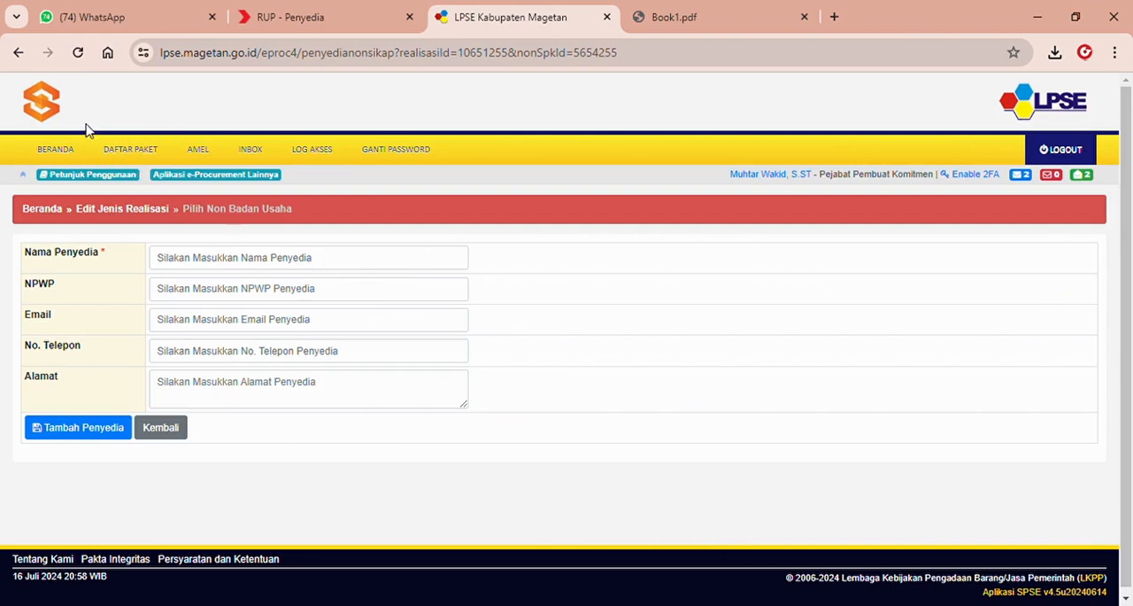
pyautogui.click(18, 52)
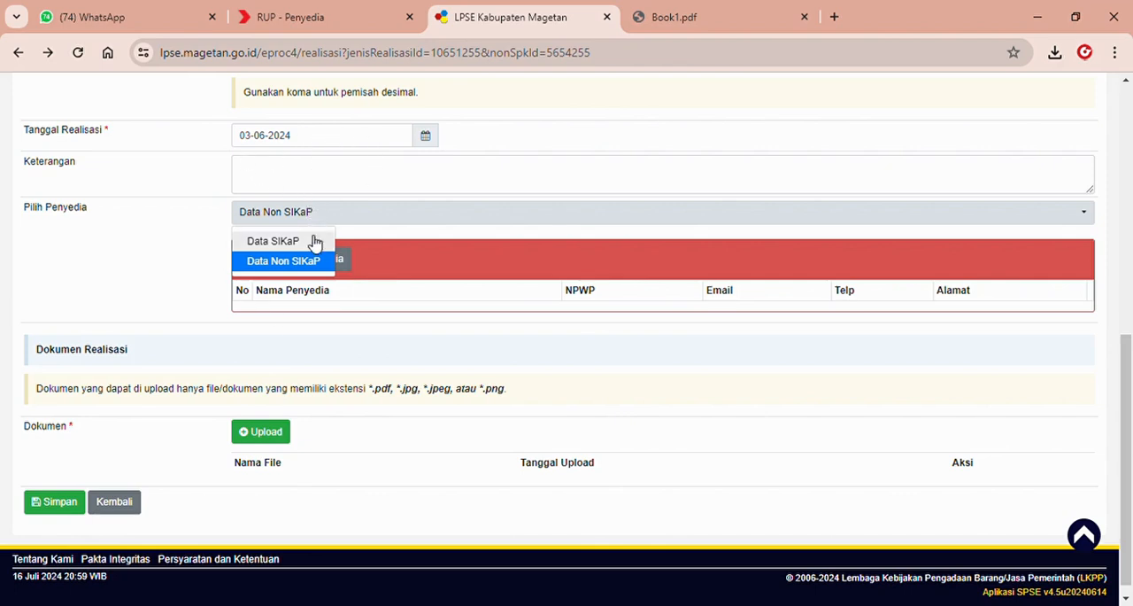
# Choose Data Non SIKaP as the penyedia source and add a penyedia named Rapi Komputer.
pyautogui.click(312, 263)
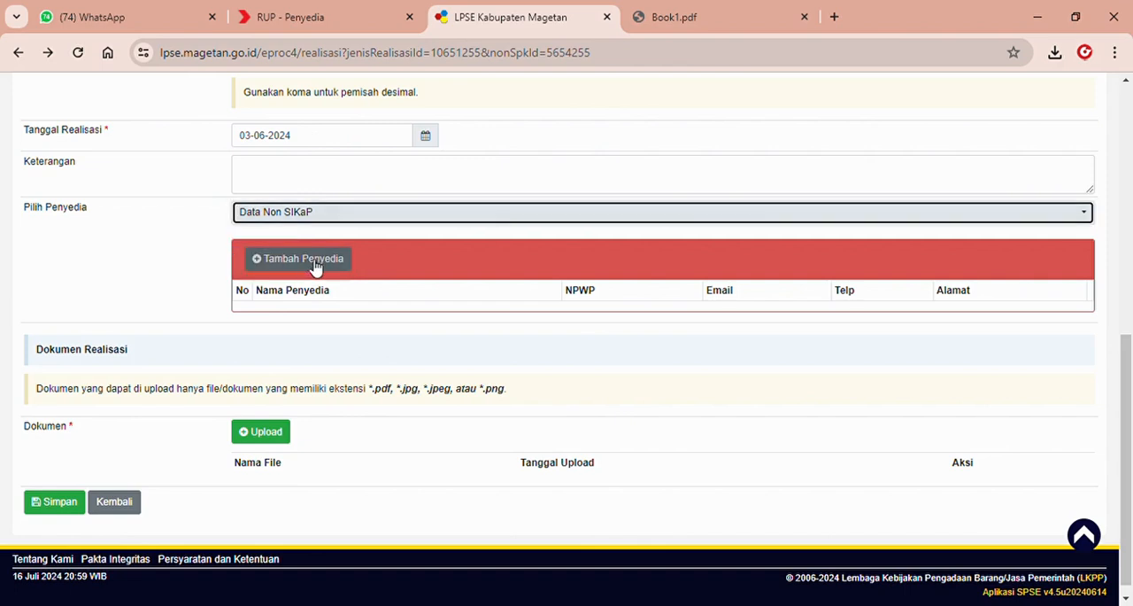
pyautogui.click(337, 259)
pyautogui.click(309, 259)
pyautogui.hotkey('alt', 'Tab')
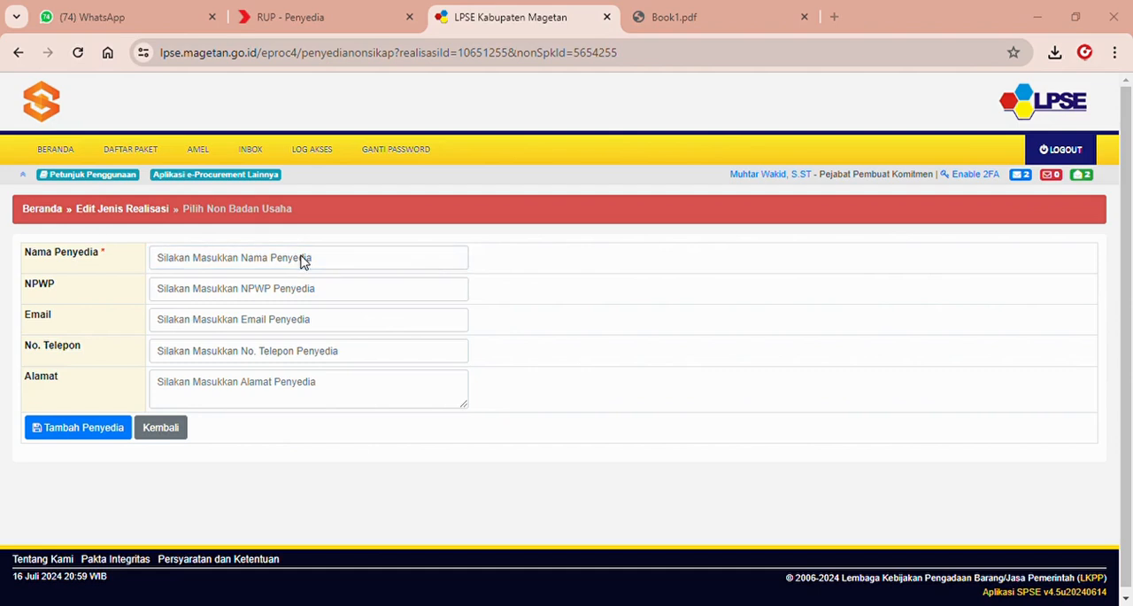
pyautogui.click(310, 260)
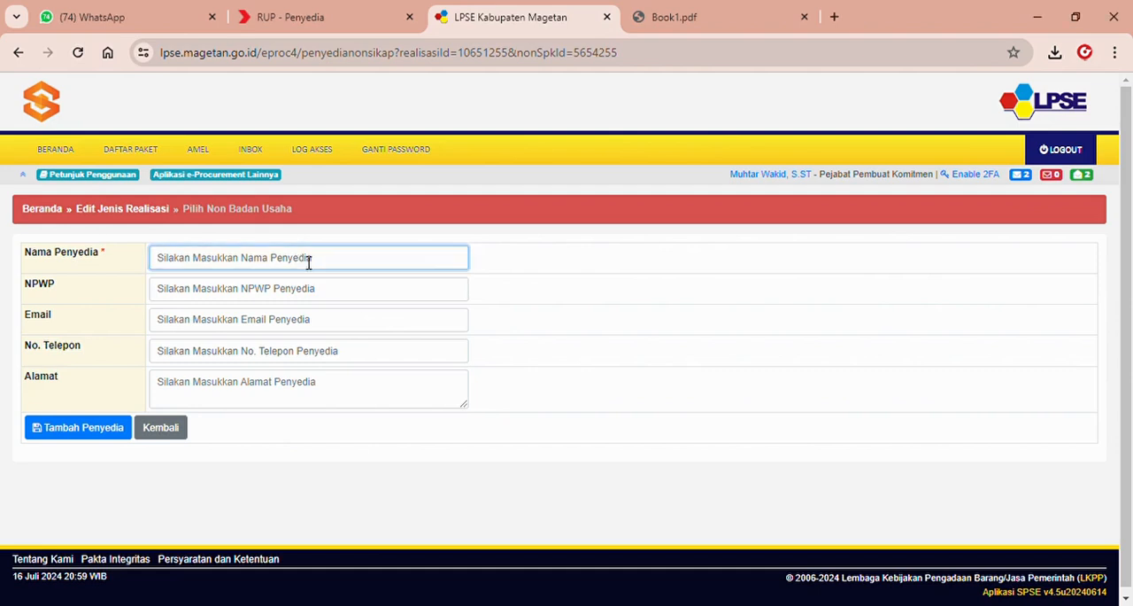
pyautogui.write('Rapi')
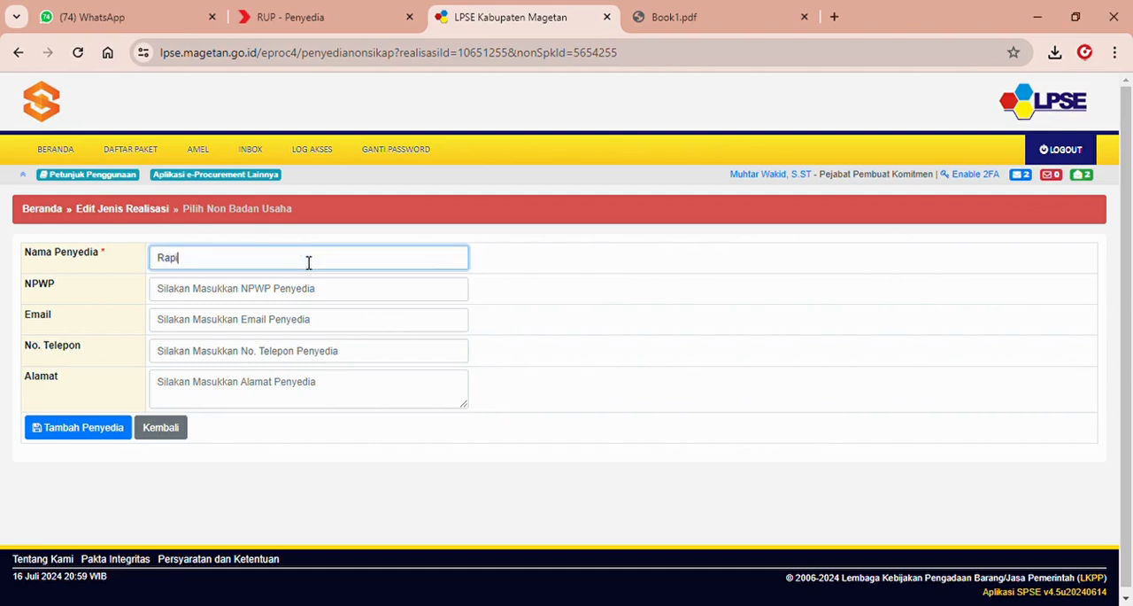
pyautogui.write(' Komputer')
pyautogui.click(89, 431)
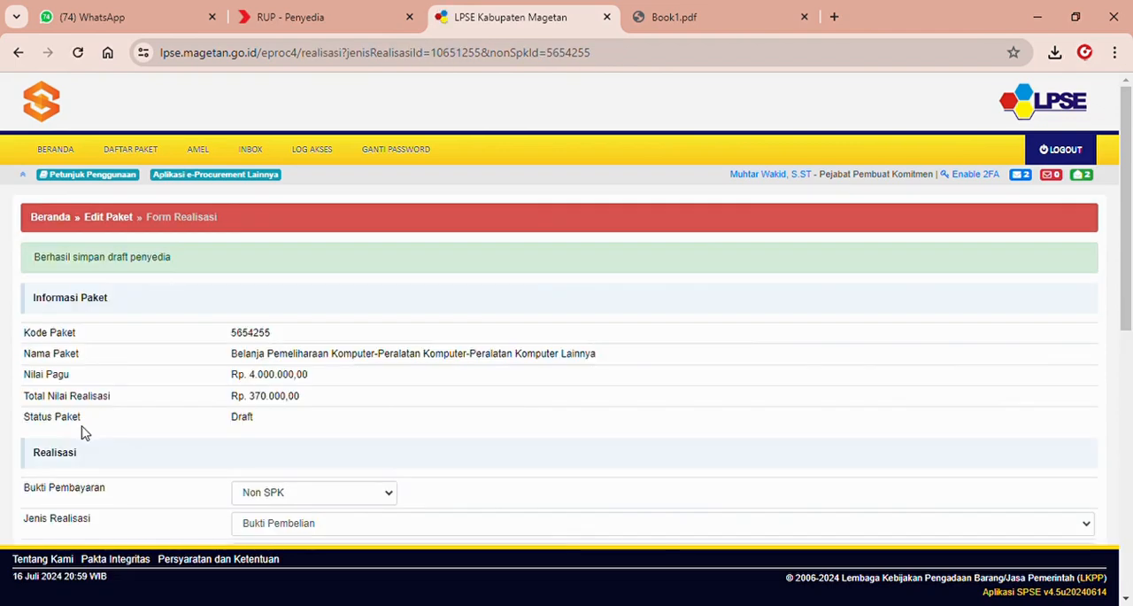
# Upload Bukti.jpeg as the Dokumen Realisasi and save the realisasi.
pyautogui.moveTo(1130, 221); pyautogui.dragTo(1130, 396)
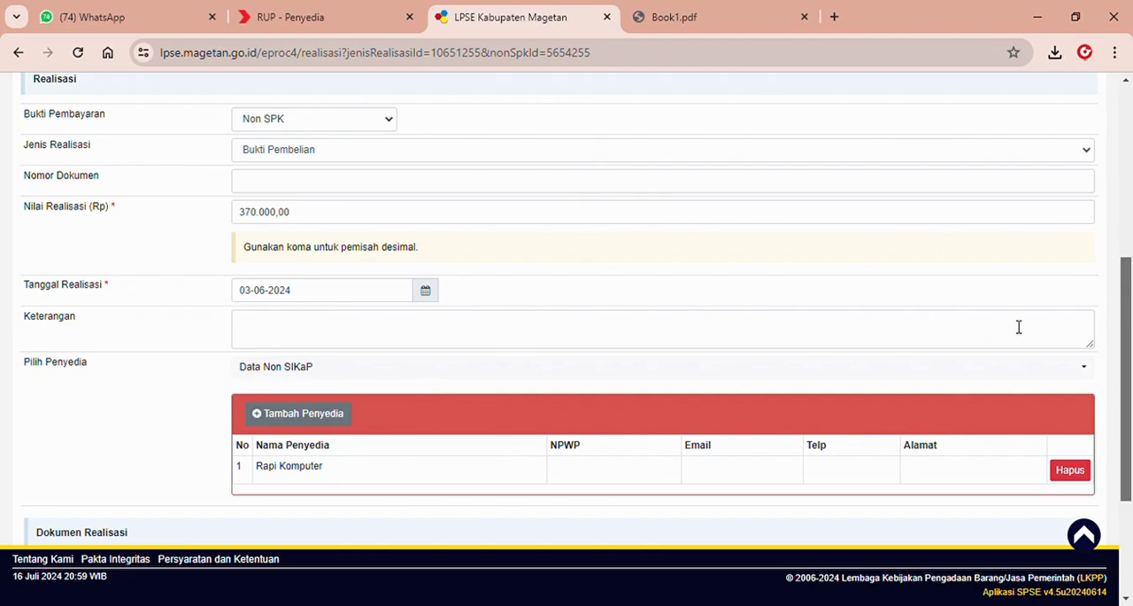
pyautogui.scroll(-2, 1128, 302)
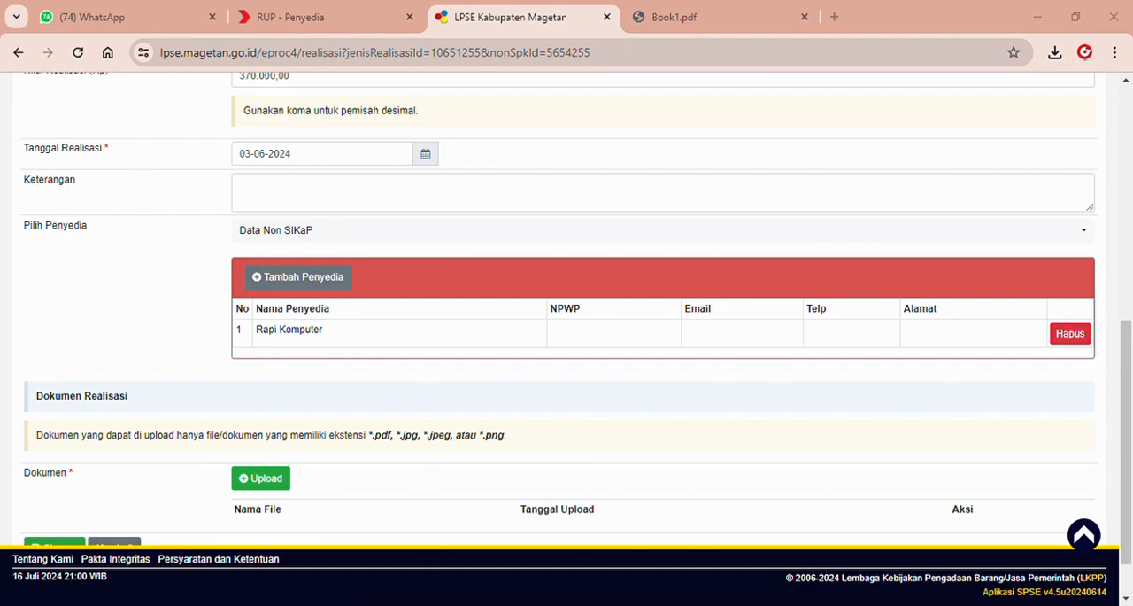
pyautogui.click(271, 487)
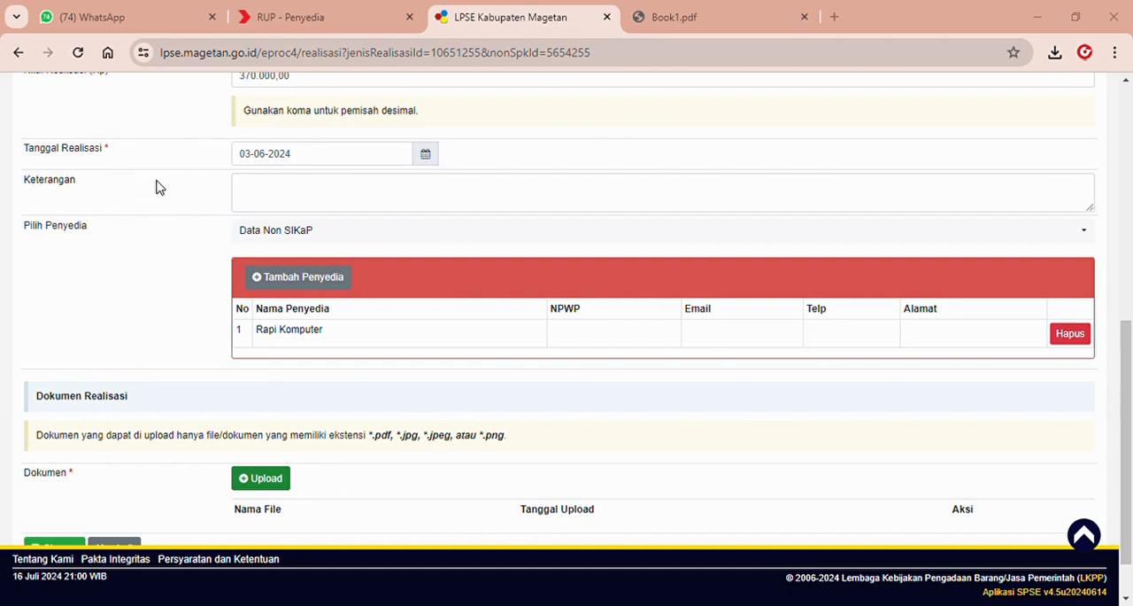
pyautogui.click(437, 371)
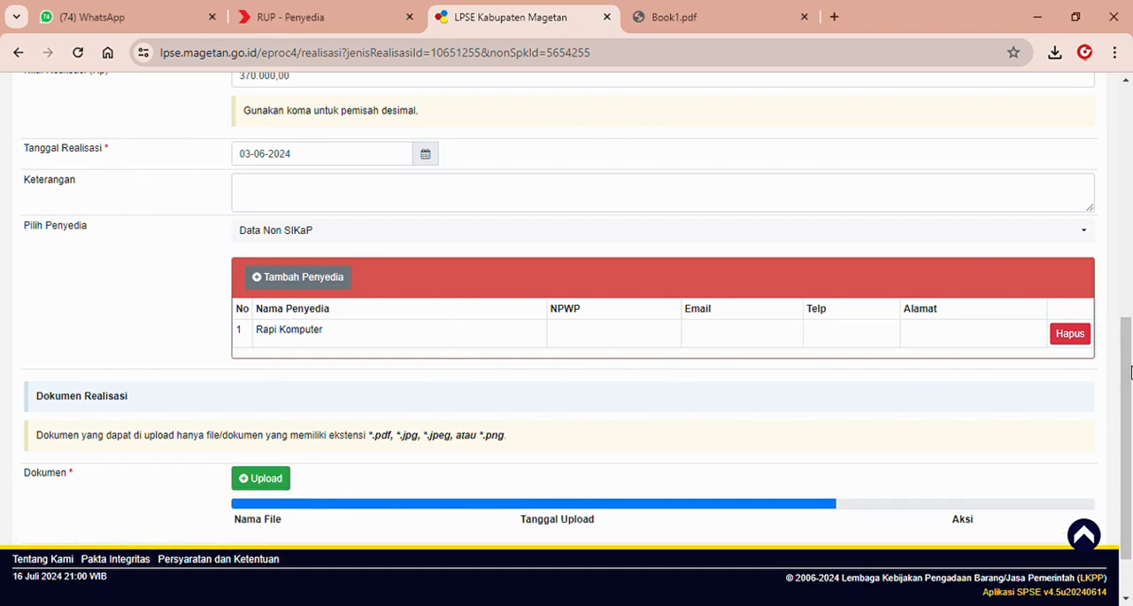
pyautogui.moveTo(1125, 373); pyautogui.dragTo(1131, 417)
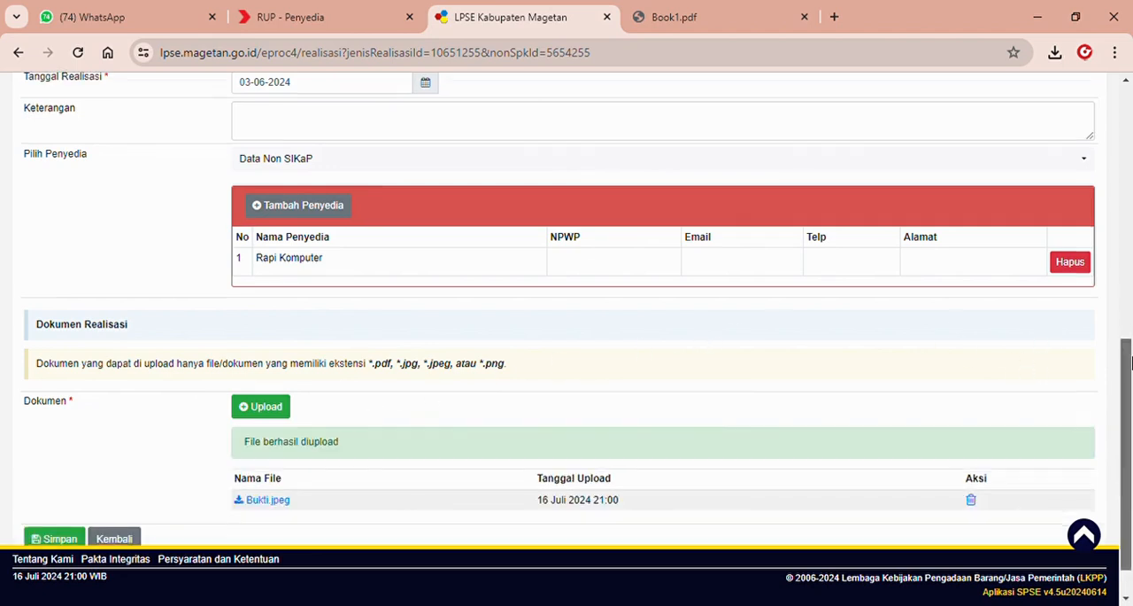
pyautogui.scroll(-1, 1091, 404)
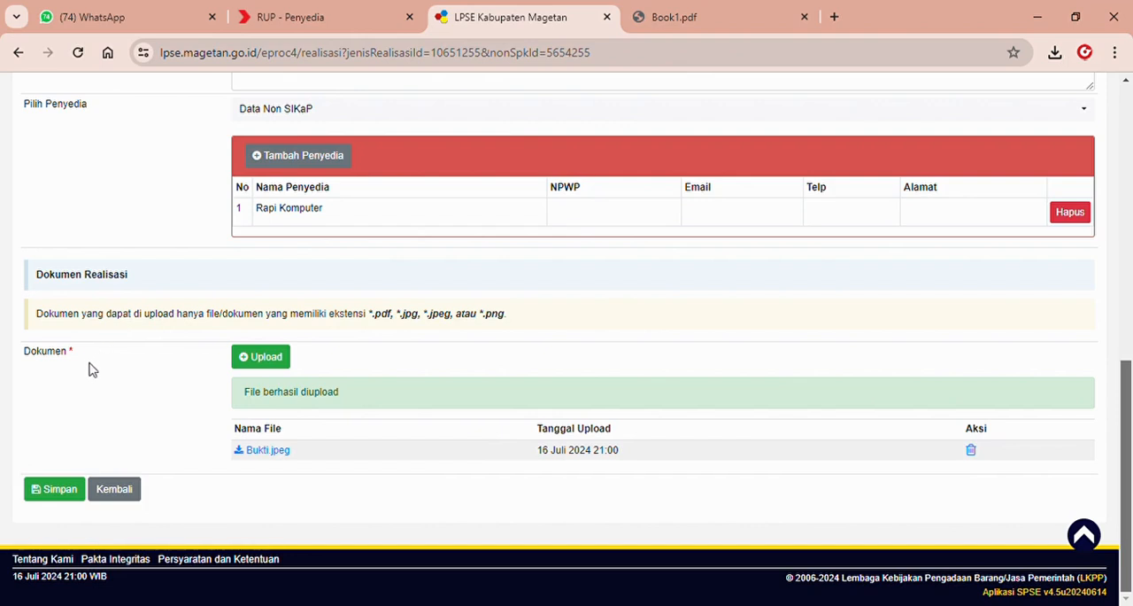
pyautogui.click(62, 489)
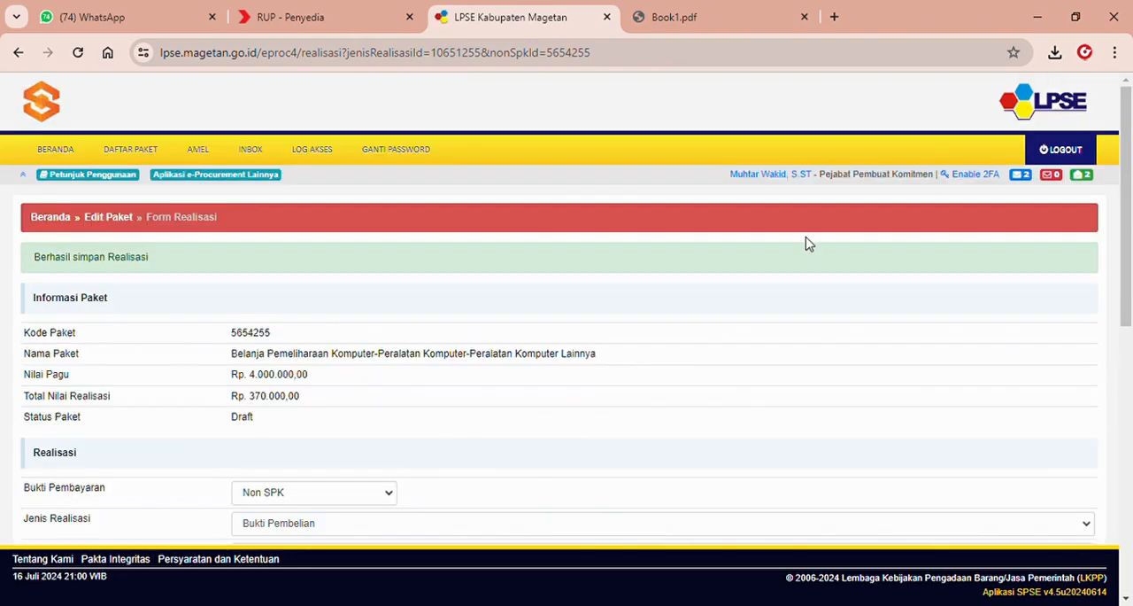
# Return to the package's edit form and set both Nilai Produk Dalam Negeri (PDN) and Nilai Usaha Mikro Kecil (UMK) to 370.000.
pyautogui.moveTo(1126, 209); pyautogui.dragTo(1132, 473)
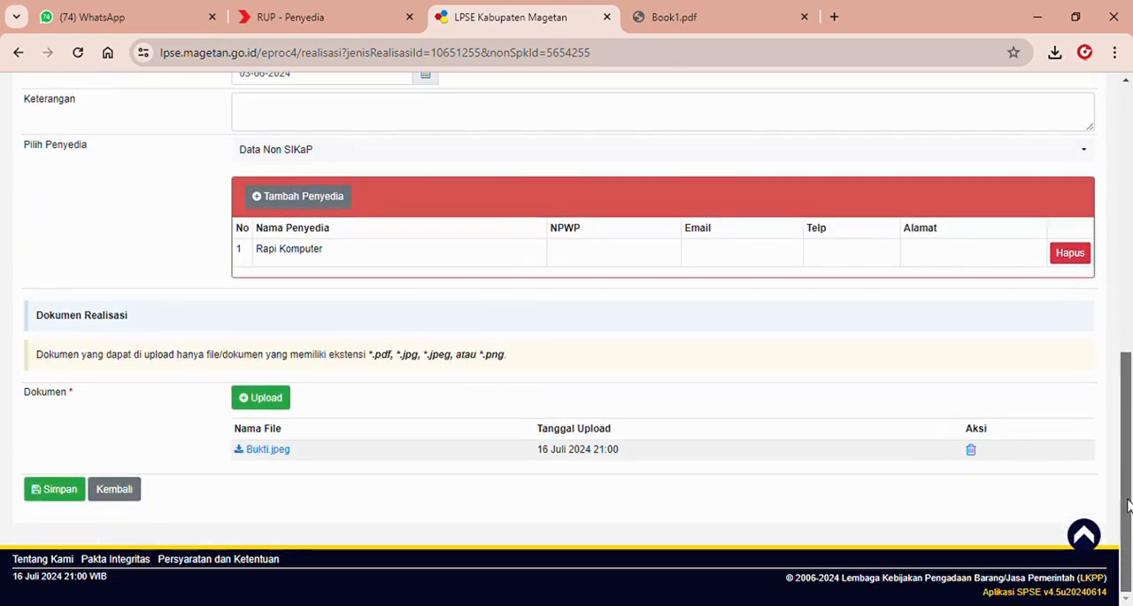
pyautogui.click(133, 493)
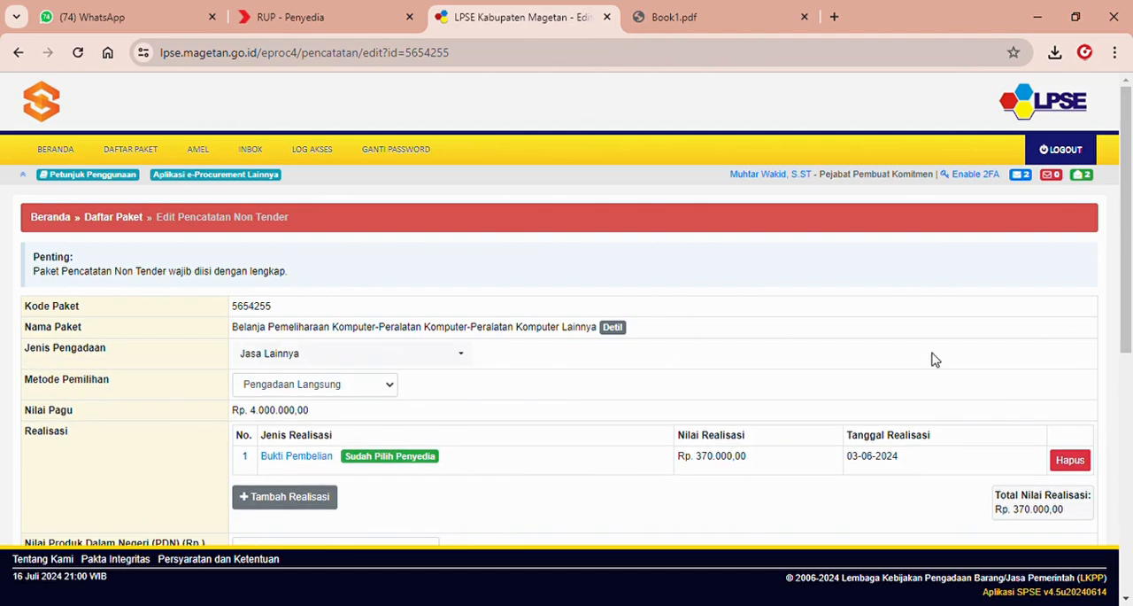
pyautogui.moveTo(1131, 306); pyautogui.dragTo(1132, 351)
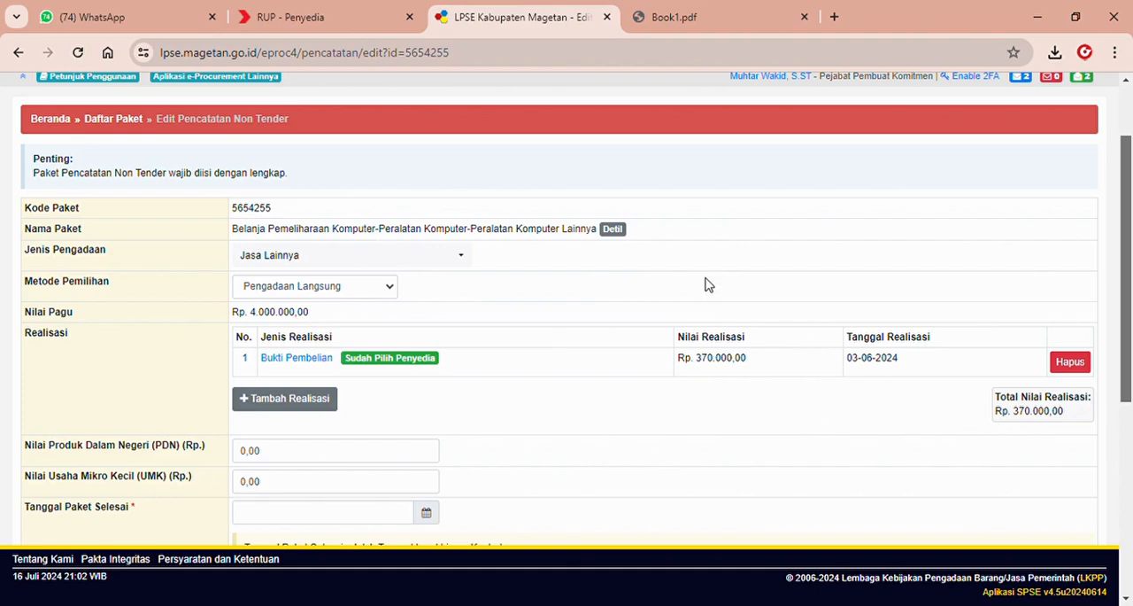
pyautogui.scroll(-2, 1128, 217)
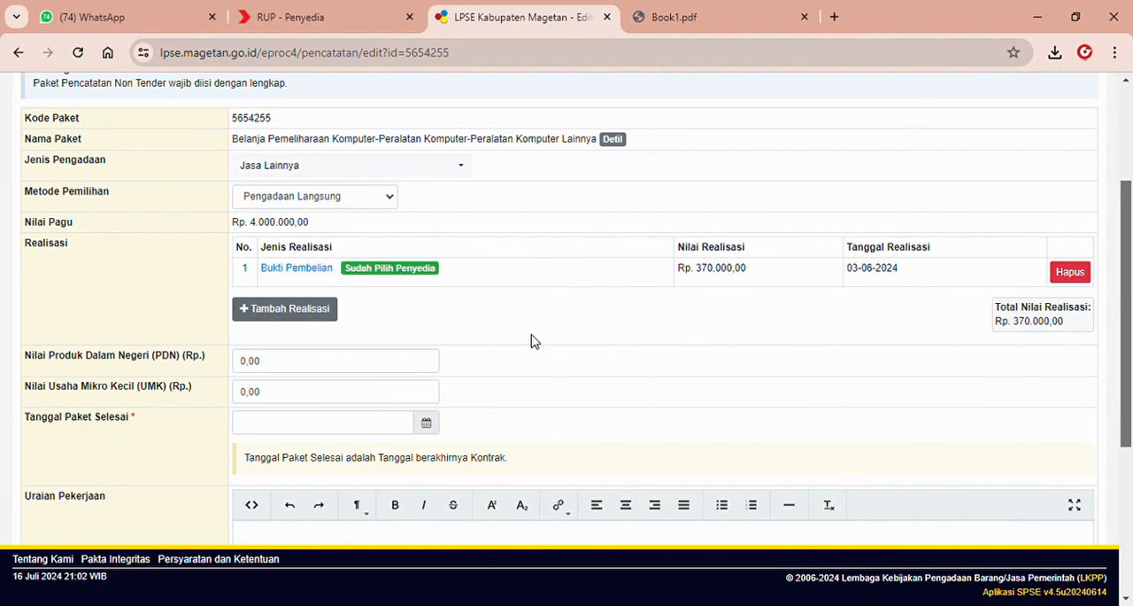
pyautogui.click(397, 360)
pyautogui.write('370.000')
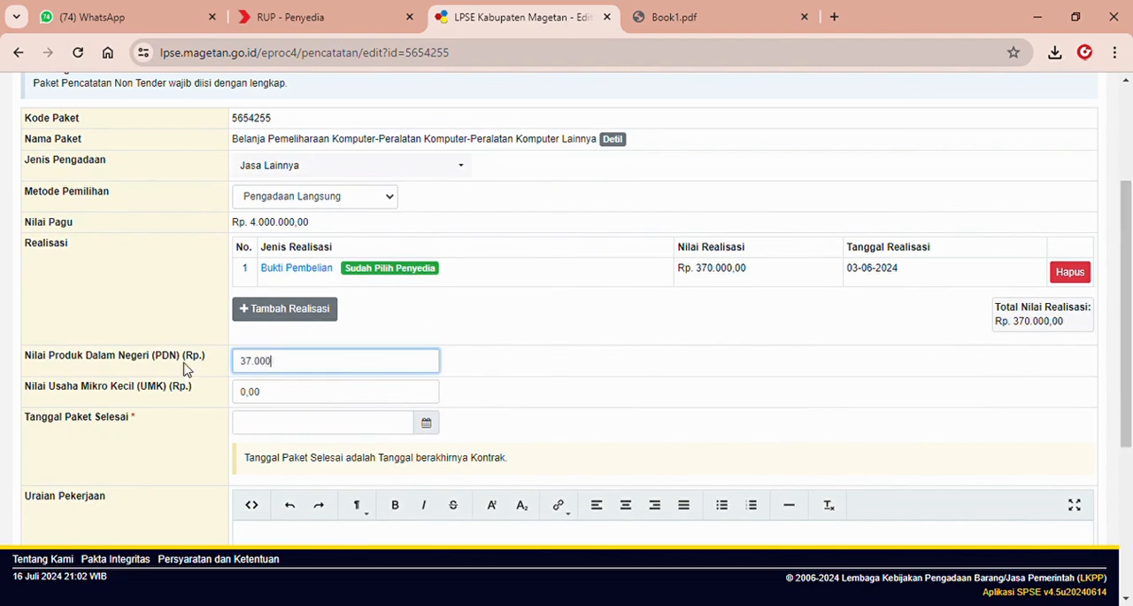
pyautogui.click(273, 401)
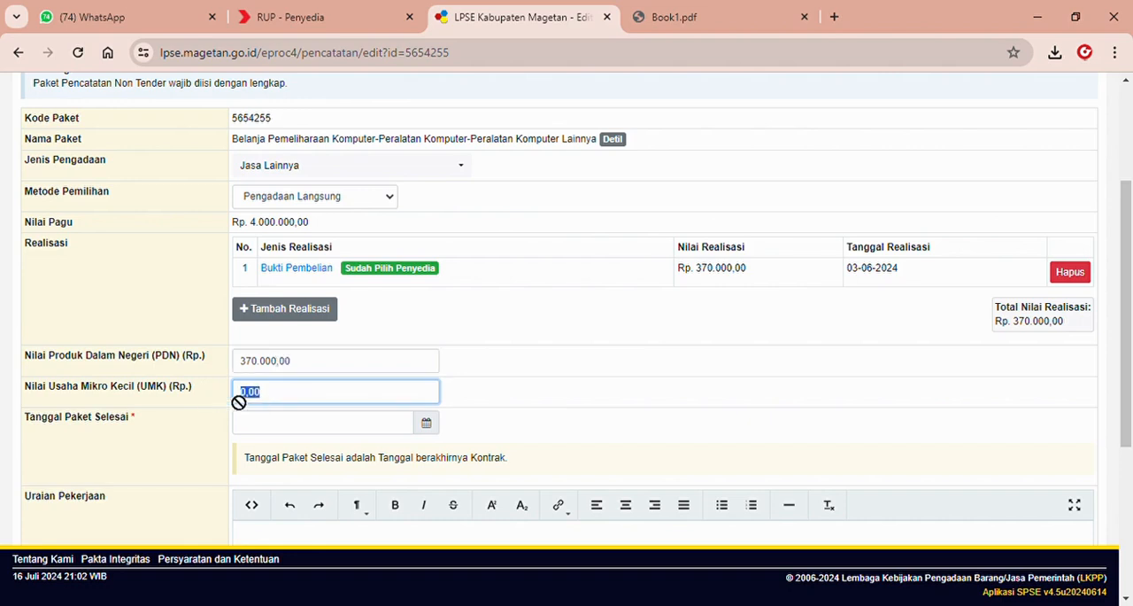
pyautogui.write('370.000')
# Set the Tanggal Paket Selesai to 03-06-2024, leave Uraian Pekerjaan blank and save the package.
pyautogui.click(321, 430)
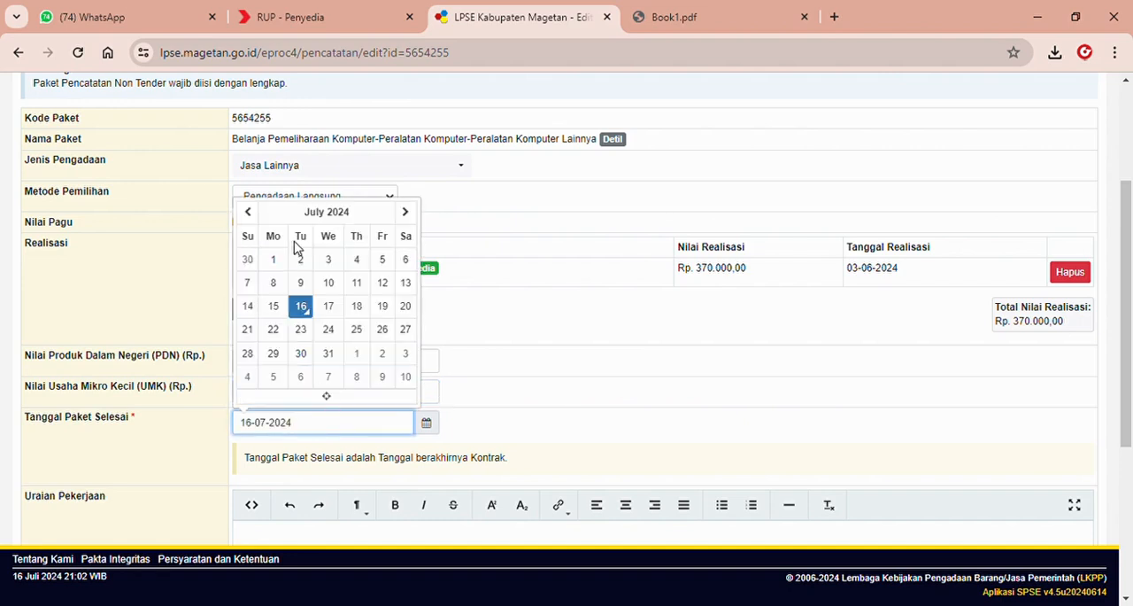
pyautogui.click(248, 212)
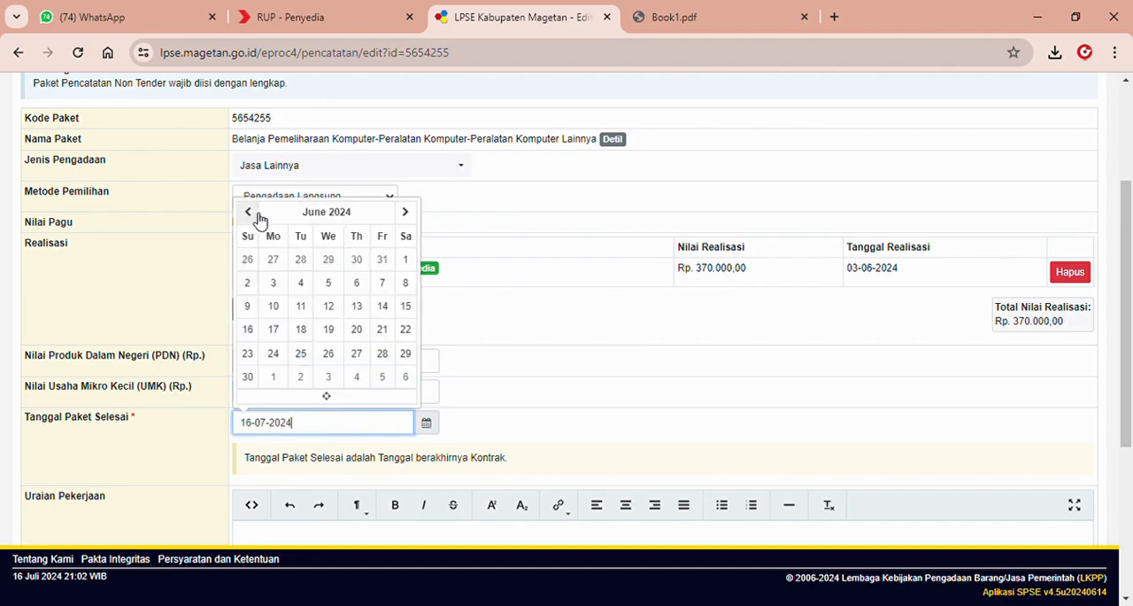
pyautogui.click(274, 282)
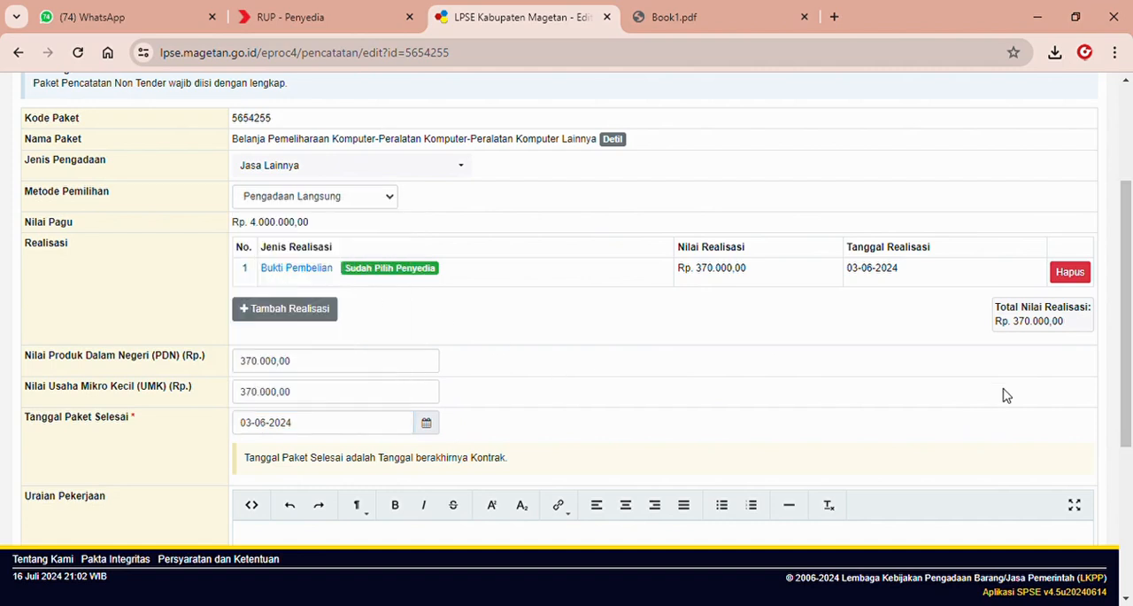
pyautogui.moveTo(1130, 359); pyautogui.dragTo(1130, 509)
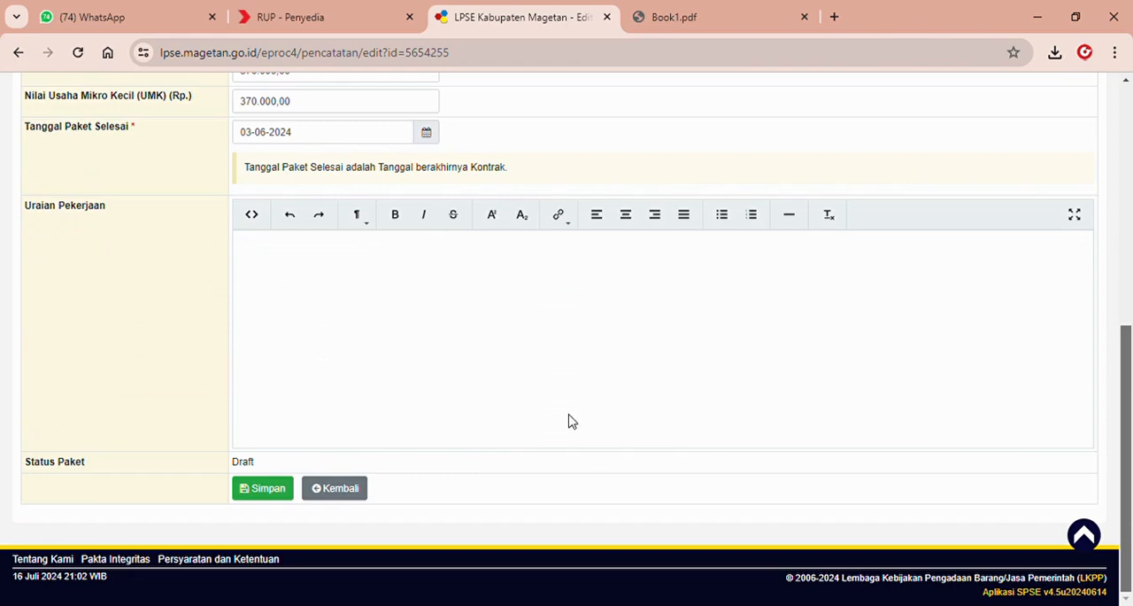
pyautogui.click(268, 489)
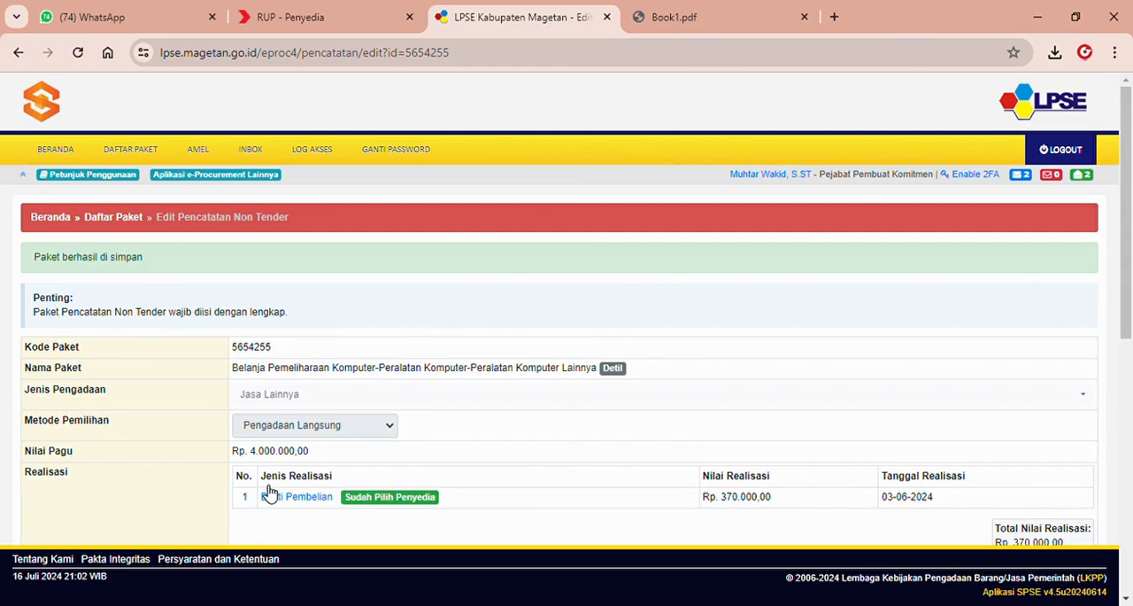
# Enable Ubah Tanggal Selesai on the saved package and change the Tanggal Paket Selesai to 31-07-2024.
pyautogui.scroll(-2, 1132, 252)
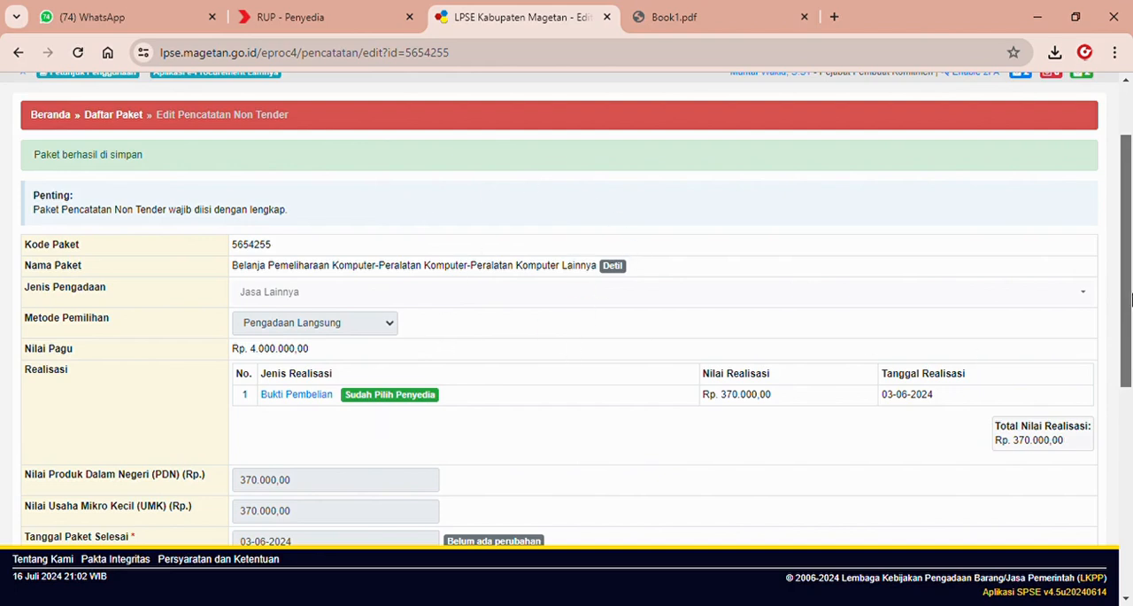
pyautogui.moveTo(1132, 299); pyautogui.dragTo(1132, 358)
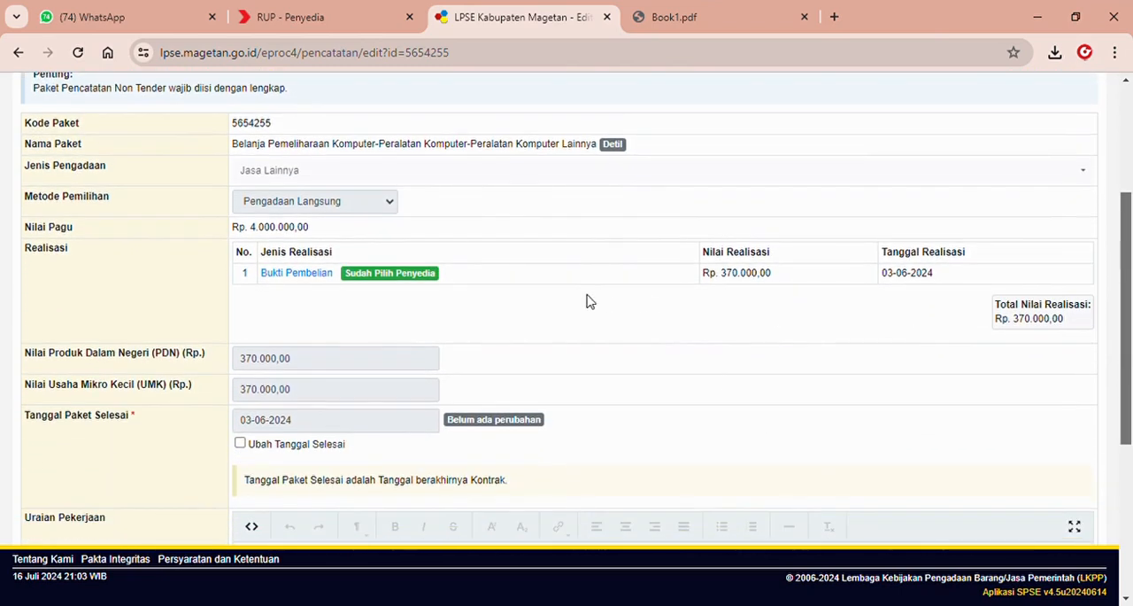
pyautogui.click(241, 444)
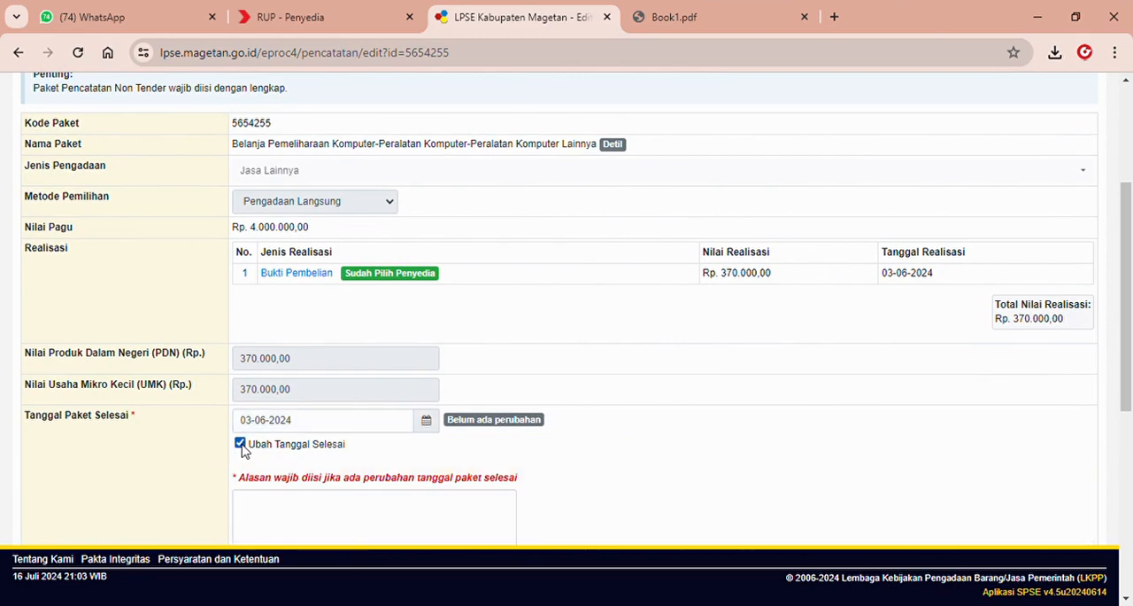
pyautogui.click(426, 421)
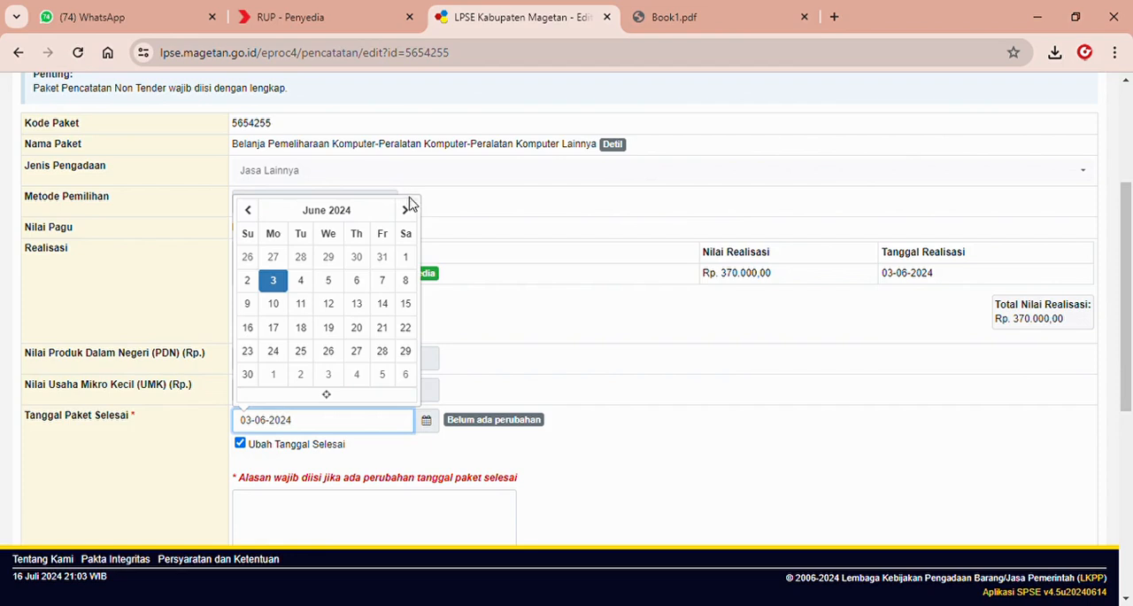
pyautogui.click(408, 212)
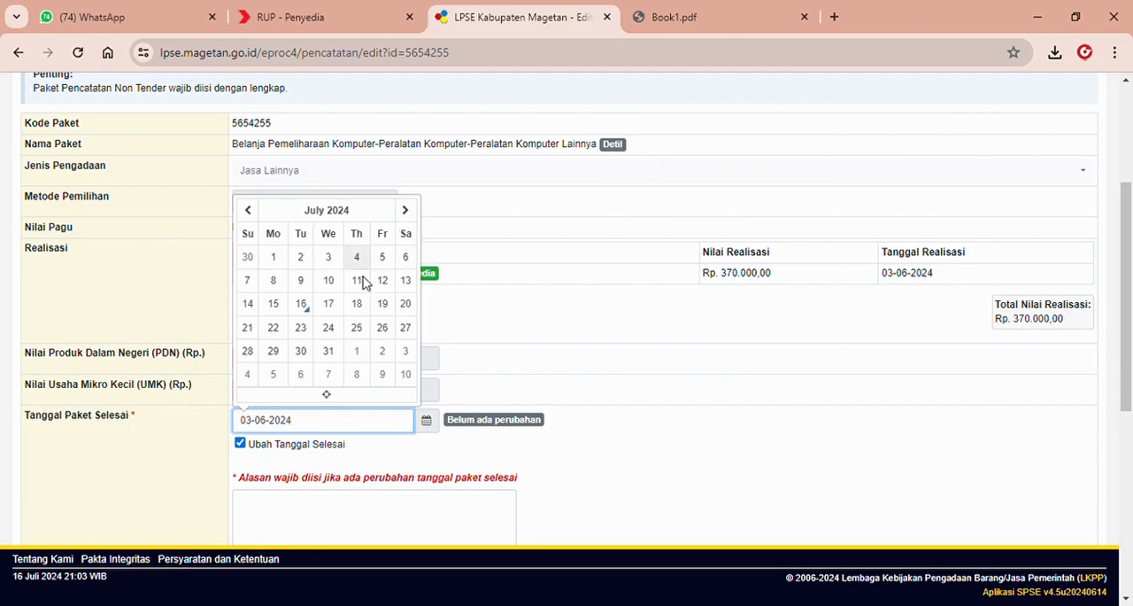
pyautogui.click(328, 352)
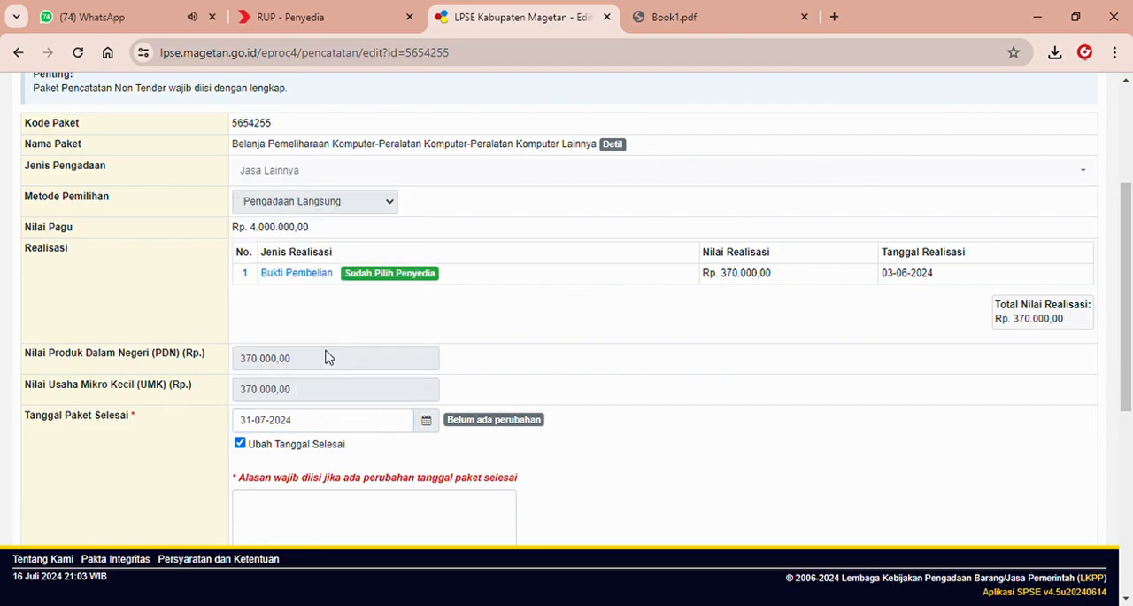
# Enter "Terdapat tambahan realisasi" as the reason for the completion date change and save the package.
pyautogui.click(309, 513)
pyautogui.write('Terdapat')
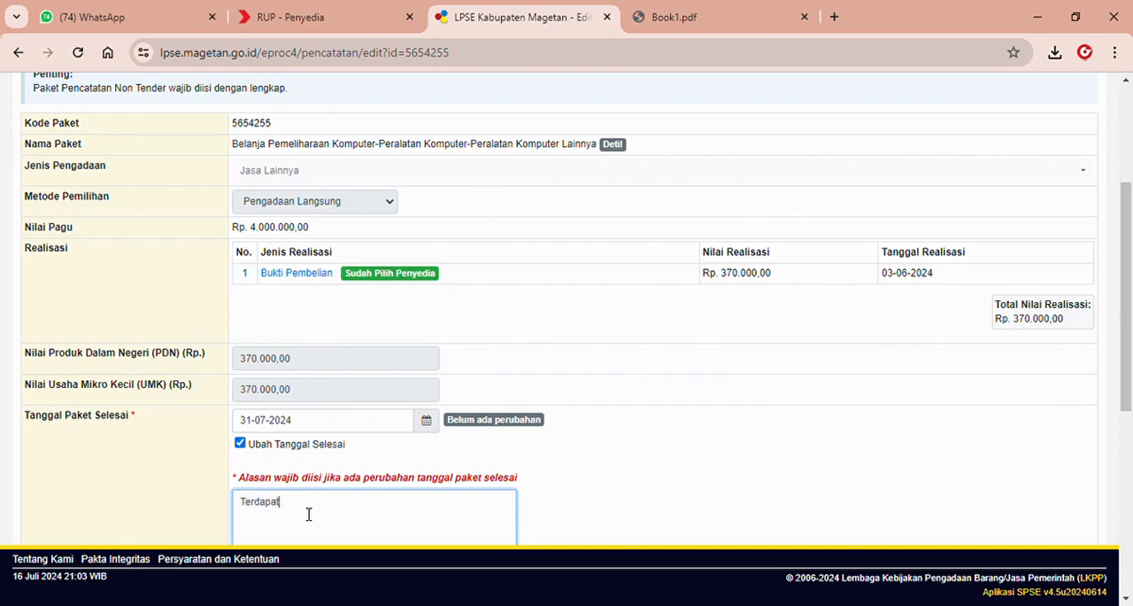
pyautogui.write(' tambahan realisasi')
pyautogui.moveTo(1132, 248); pyautogui.dragTo(1132, 432)
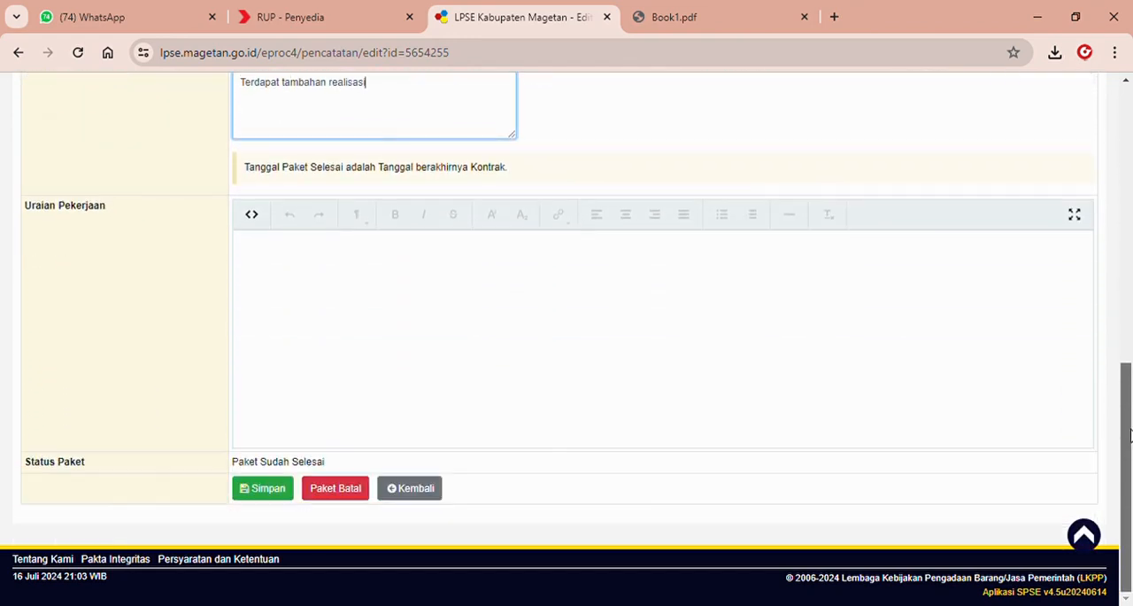
pyautogui.click(264, 490)
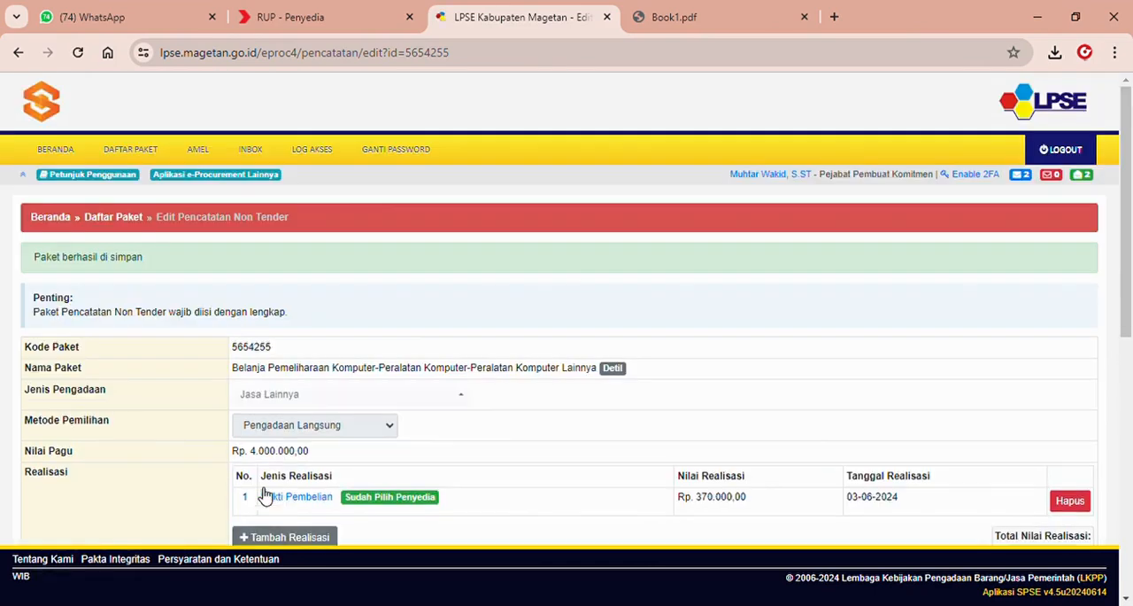
# Review the change history of the Tanggal Paket Selesai and close it.
pyautogui.moveTo(1132, 285); pyautogui.dragTo(1132, 371)
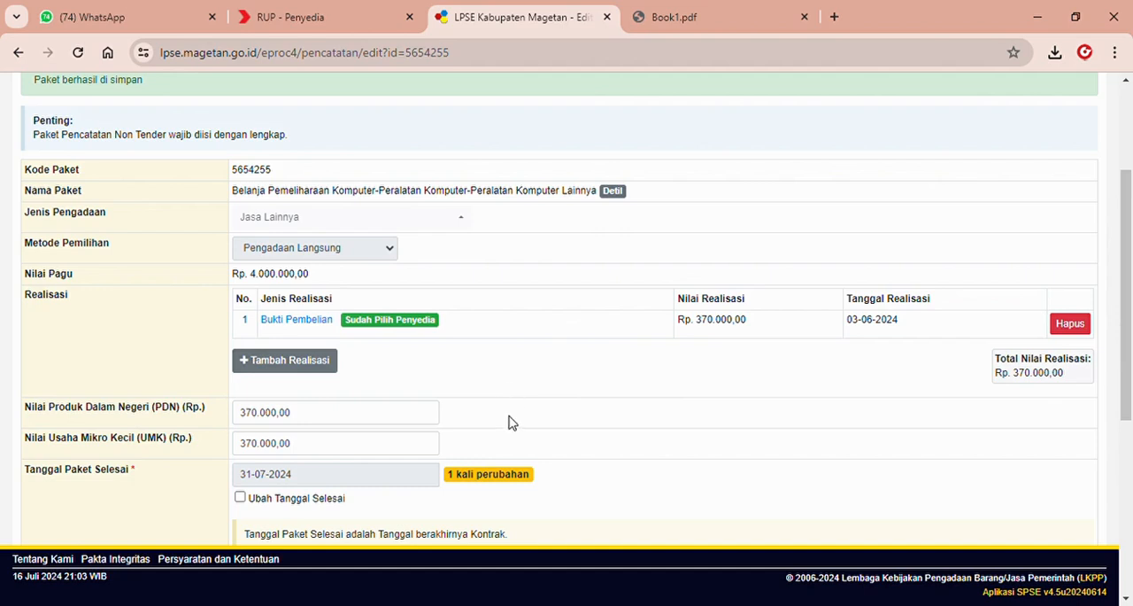
pyautogui.click(498, 476)
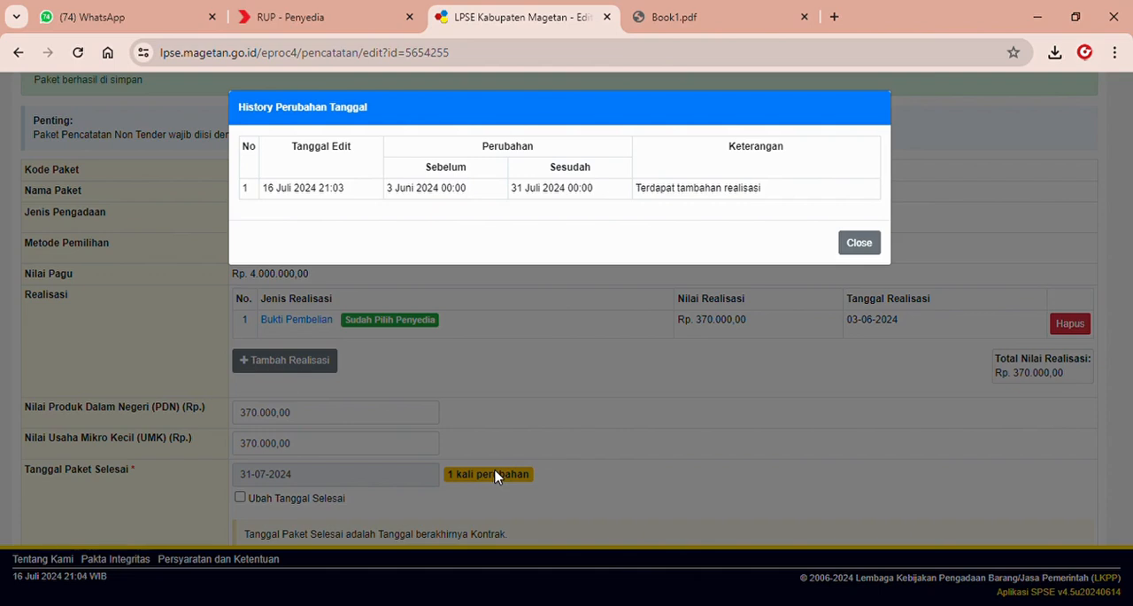
pyautogui.click(864, 252)
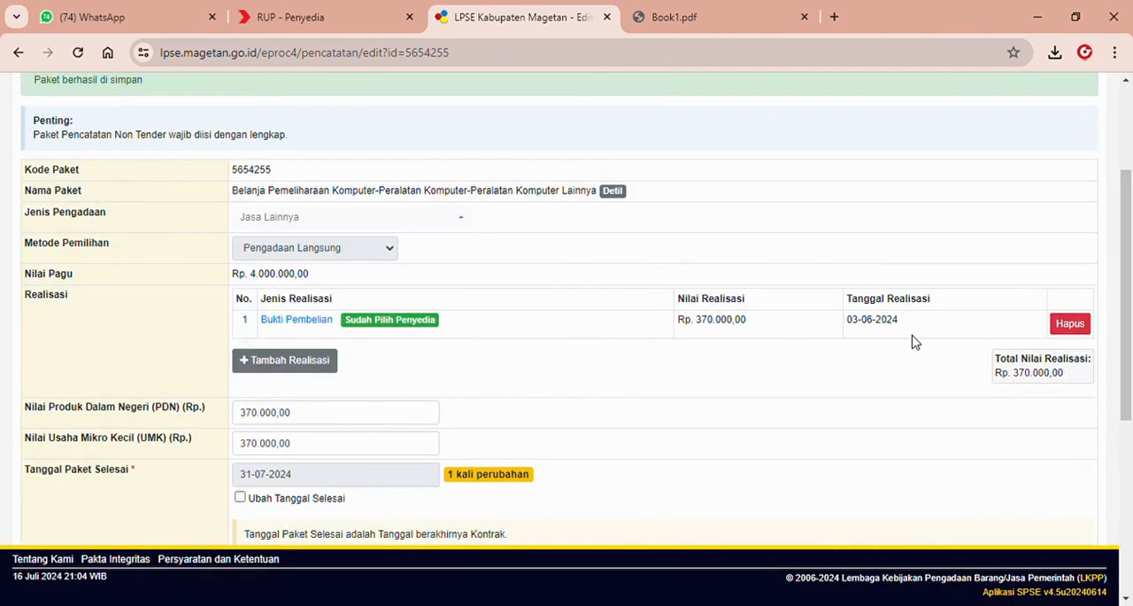
# Leave the package's edit form for the Pencatatan Non Tender list and log out of LPSE.
pyautogui.scroll(2, 1128, 300)
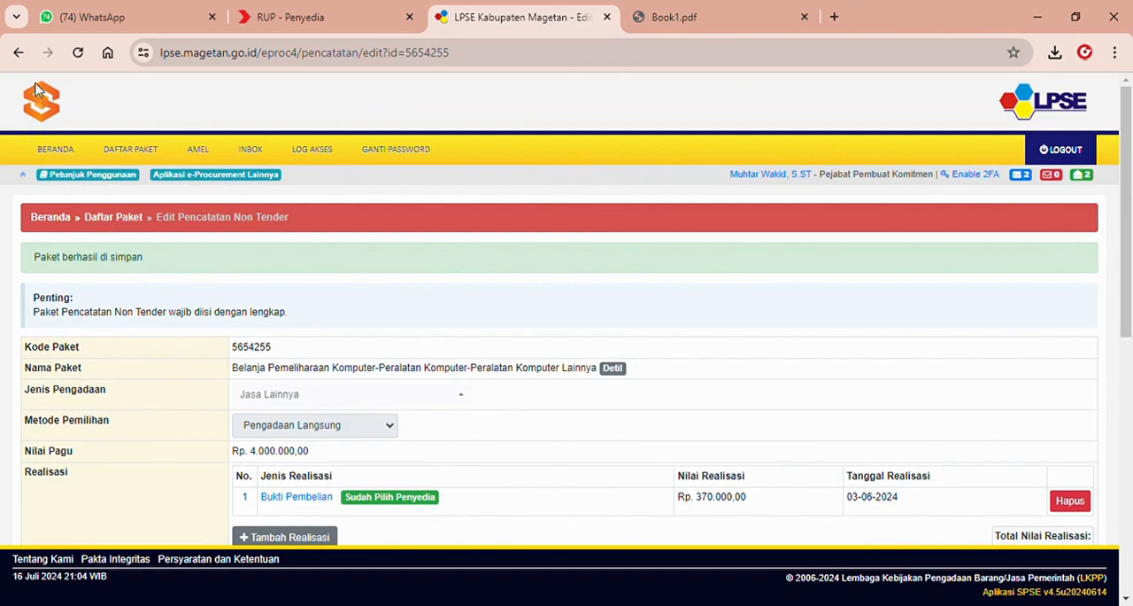
pyautogui.moveTo(1130, 232); pyautogui.dragTo(1130, 486)
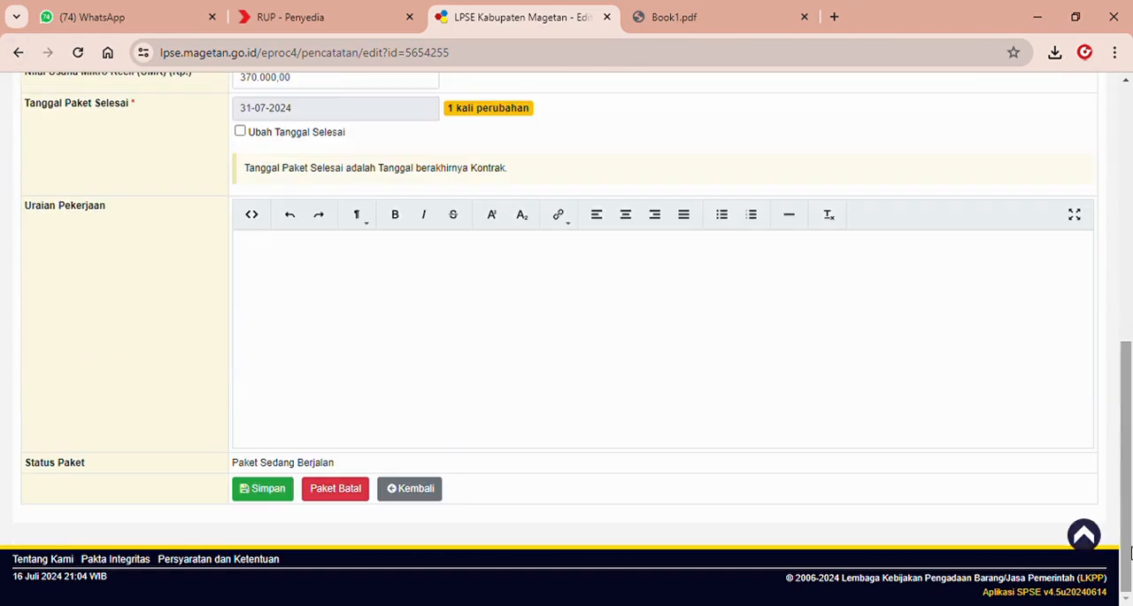
pyautogui.click(429, 498)
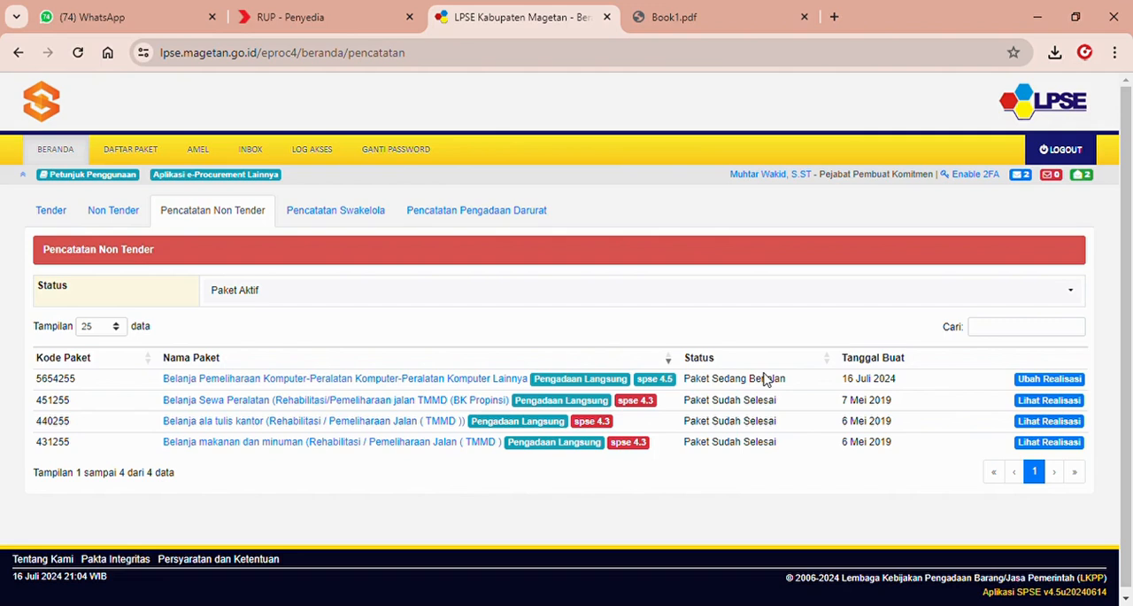
pyautogui.click(1065, 151)
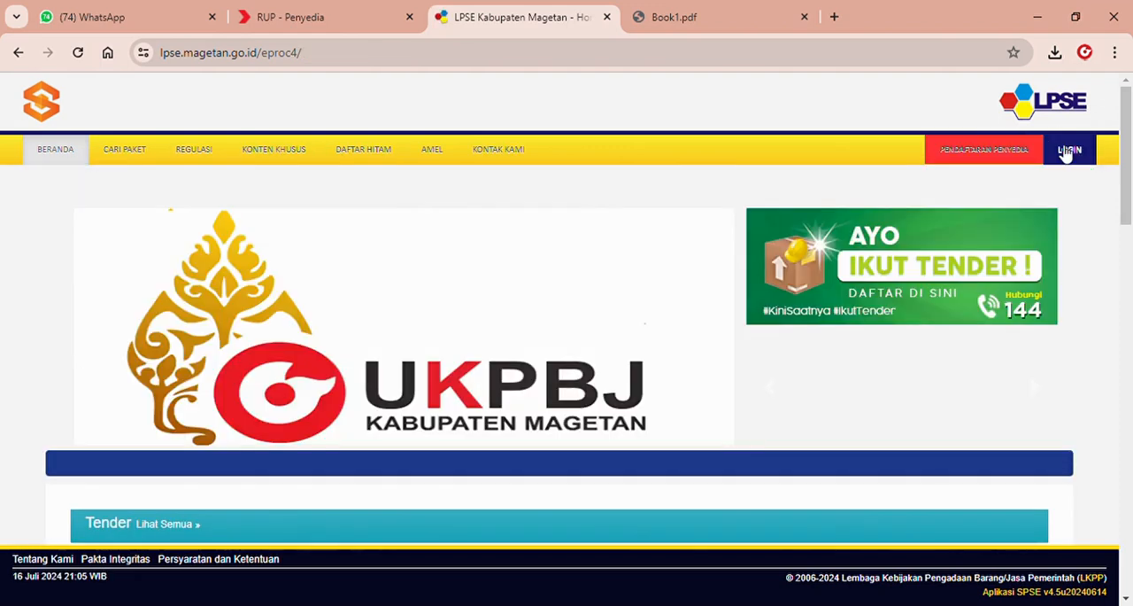
# Find the Belanja Pemeliharaan Komputer package among the public Pencatatan Non Tender packages and view its Pemenang Berkontrak details.
pyautogui.click(114, 155)
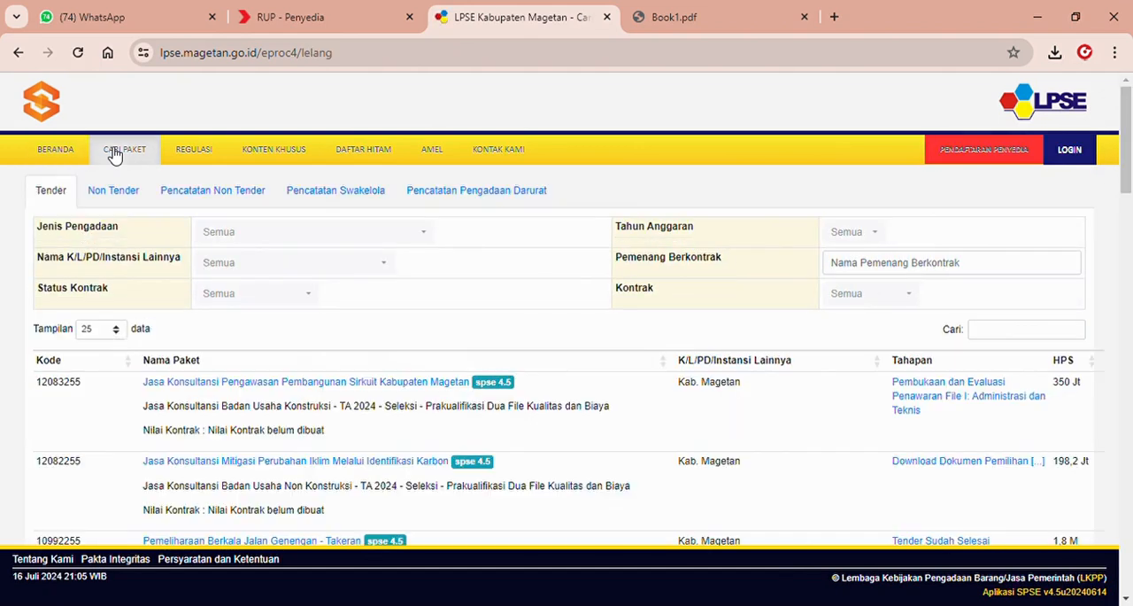
pyautogui.click(212, 191)
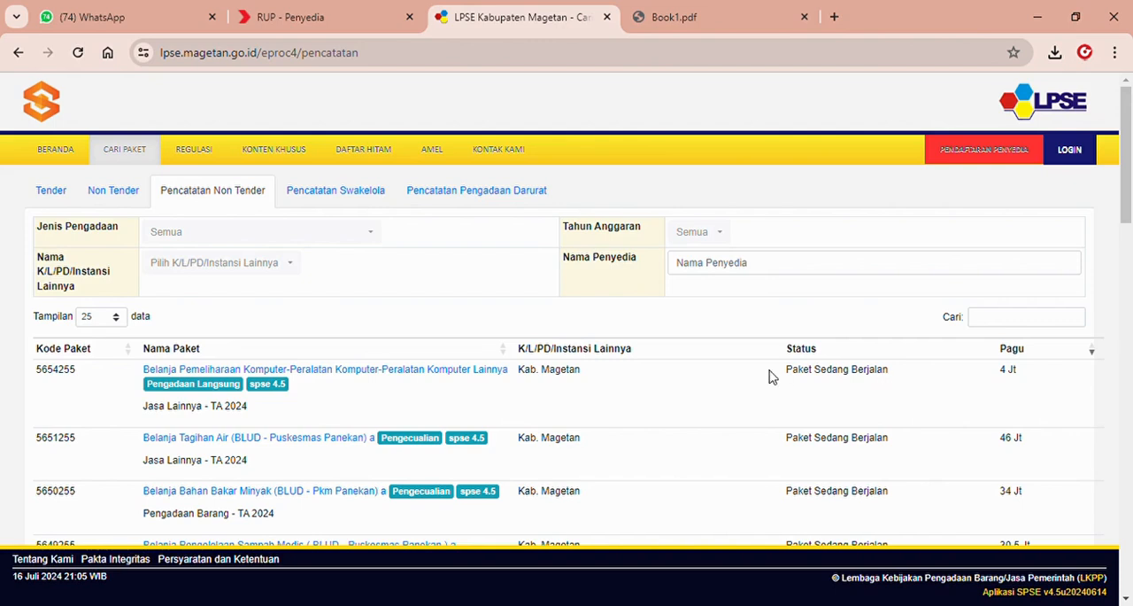
pyautogui.click(461, 372)
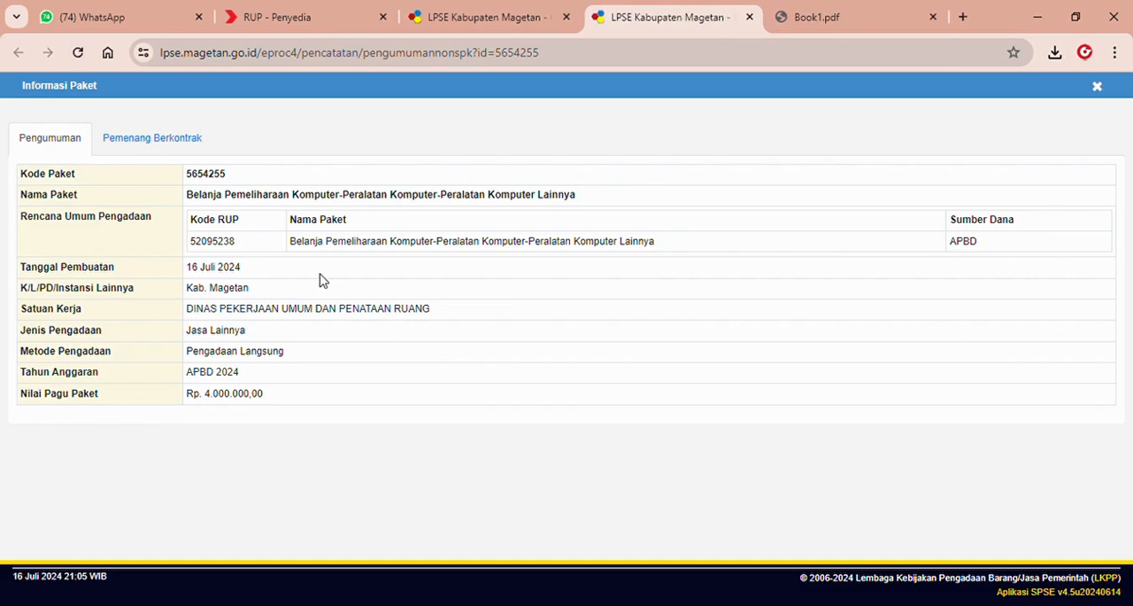
pyautogui.click(177, 140)
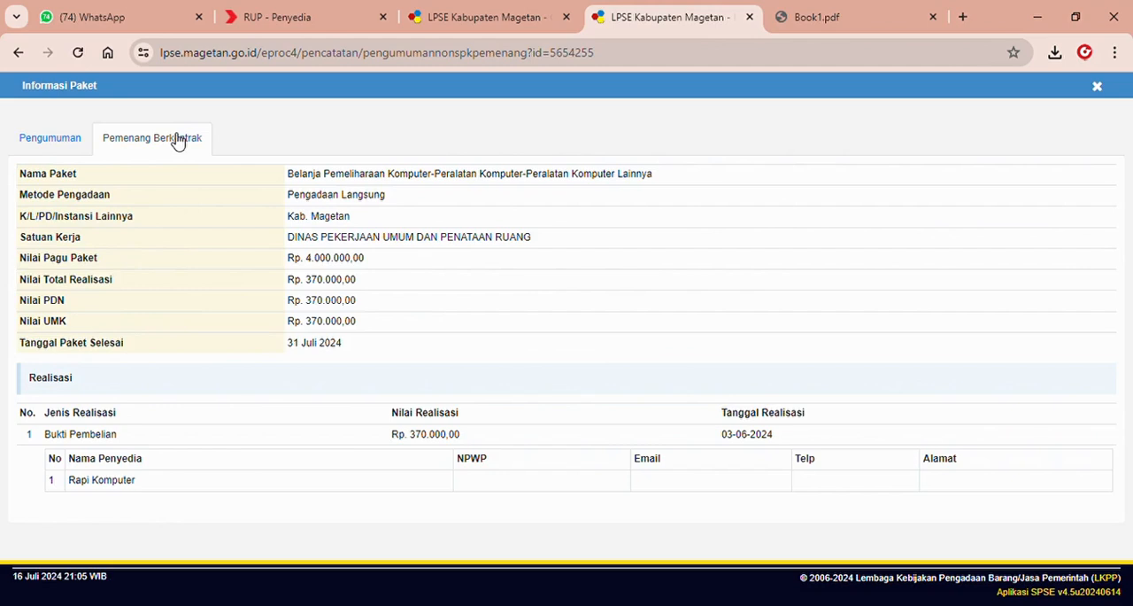